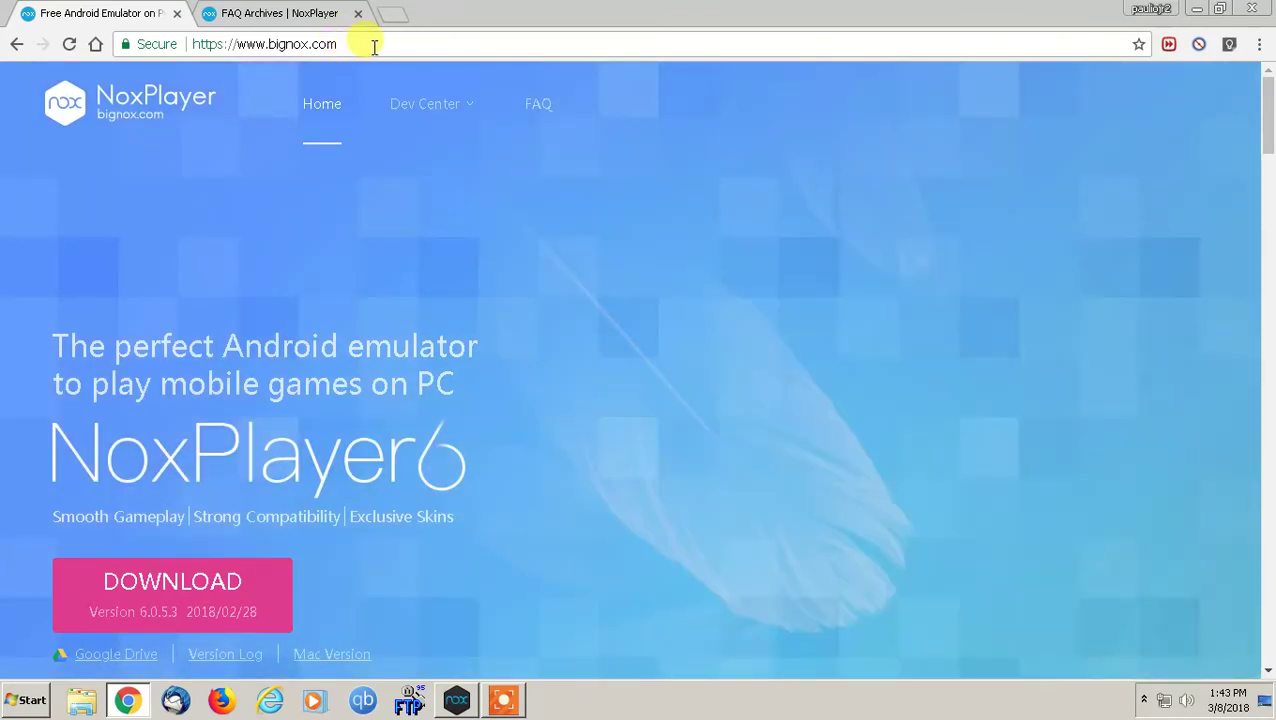
{"action": "mouse_move", "coordinate": [430, 104]}
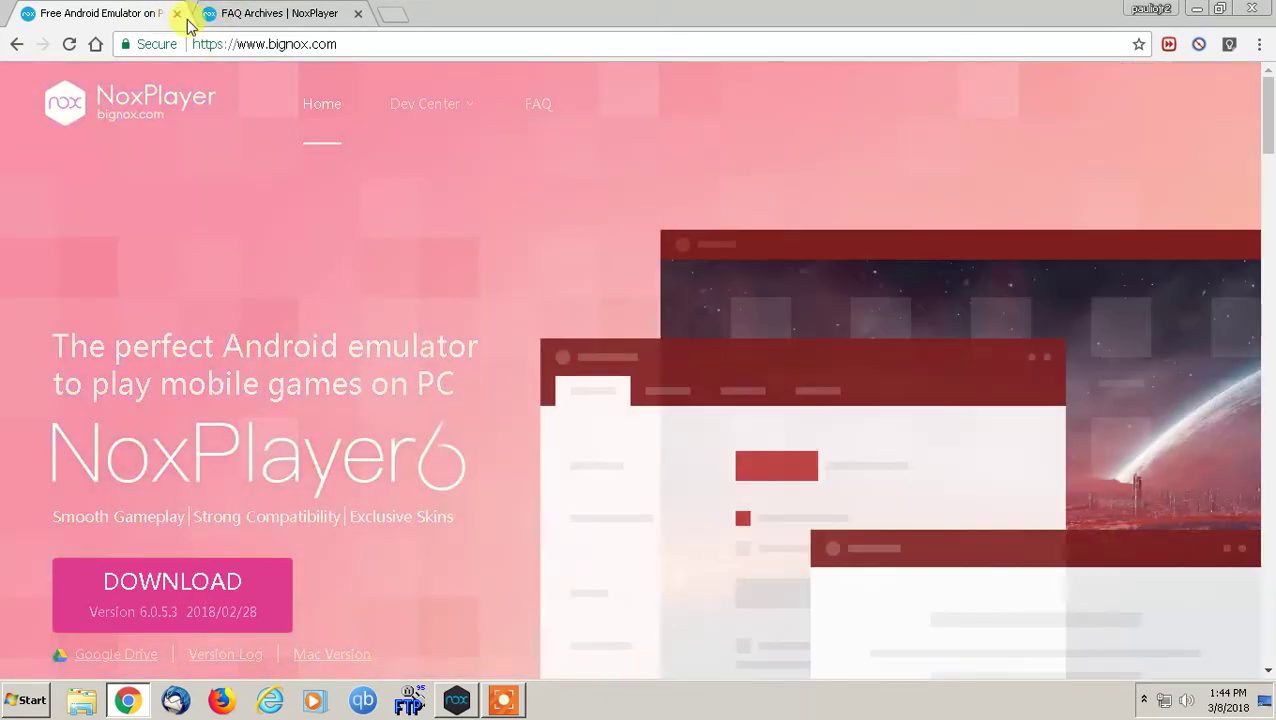
{"action": "left_click", "coordinate": [240, 43]}
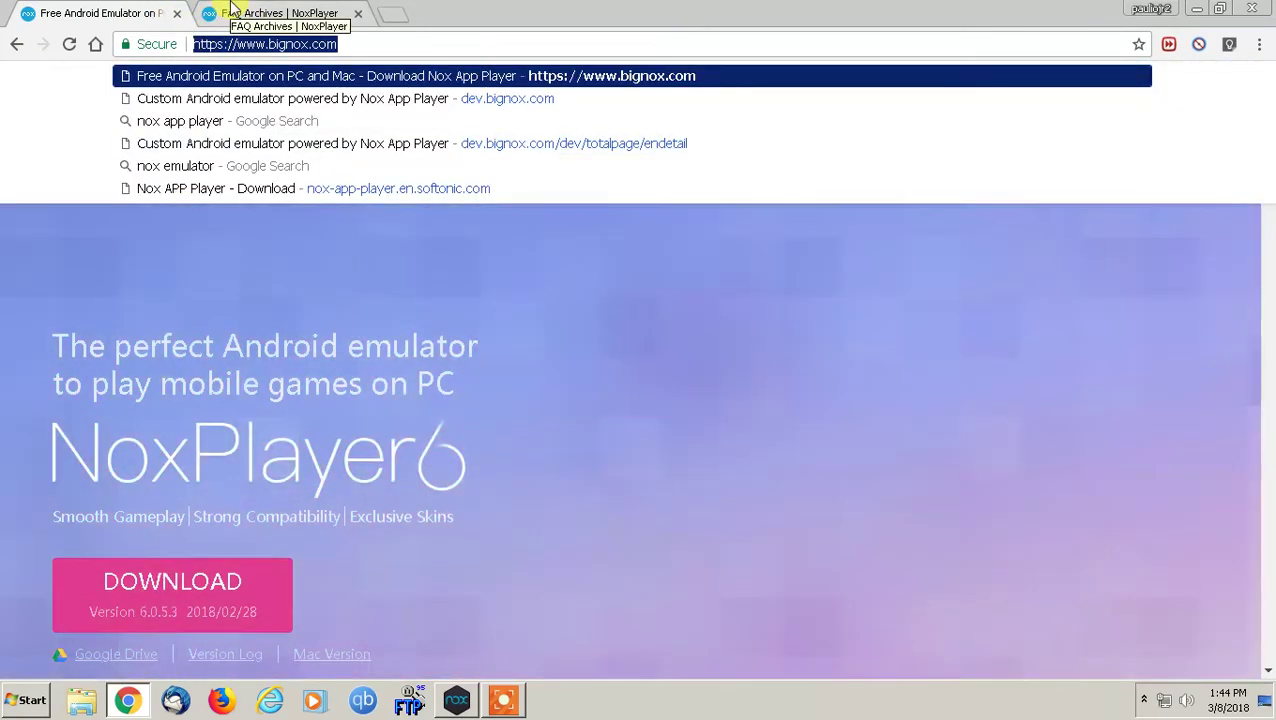
{"action": "left_click", "coordinate": [226, 12]}
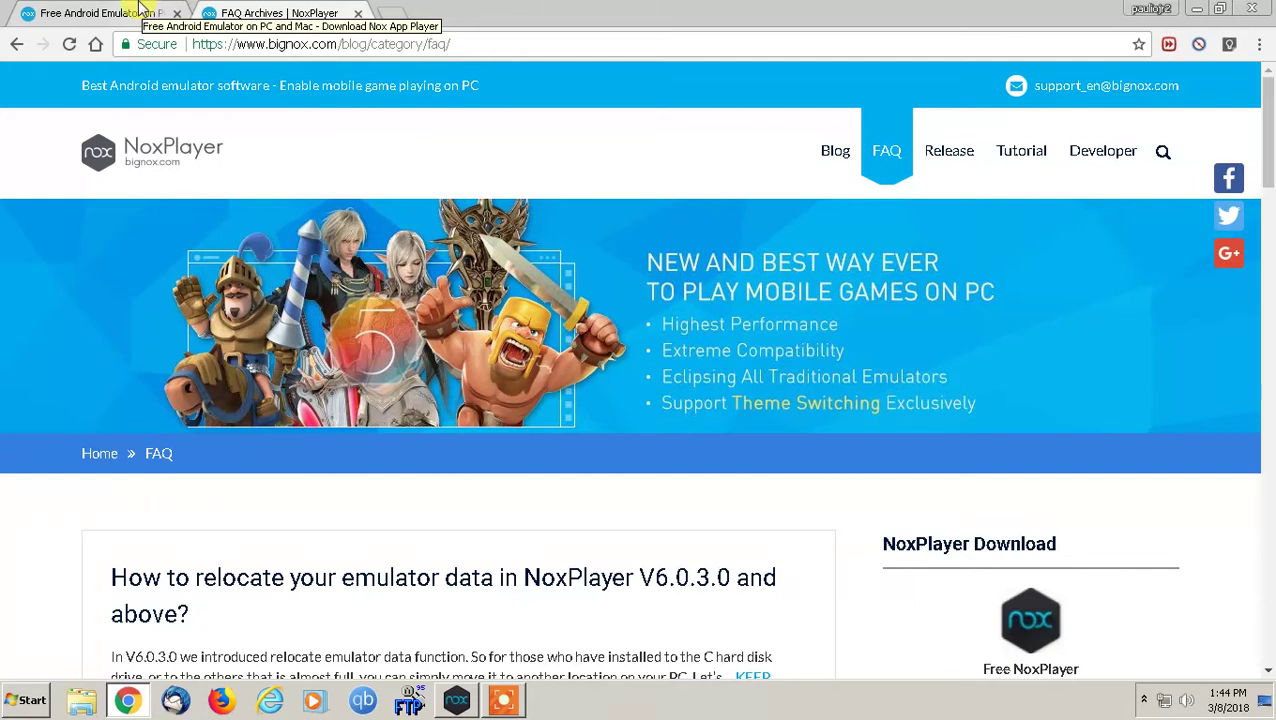
{"action": "left_click", "coordinate": [140, 10]}
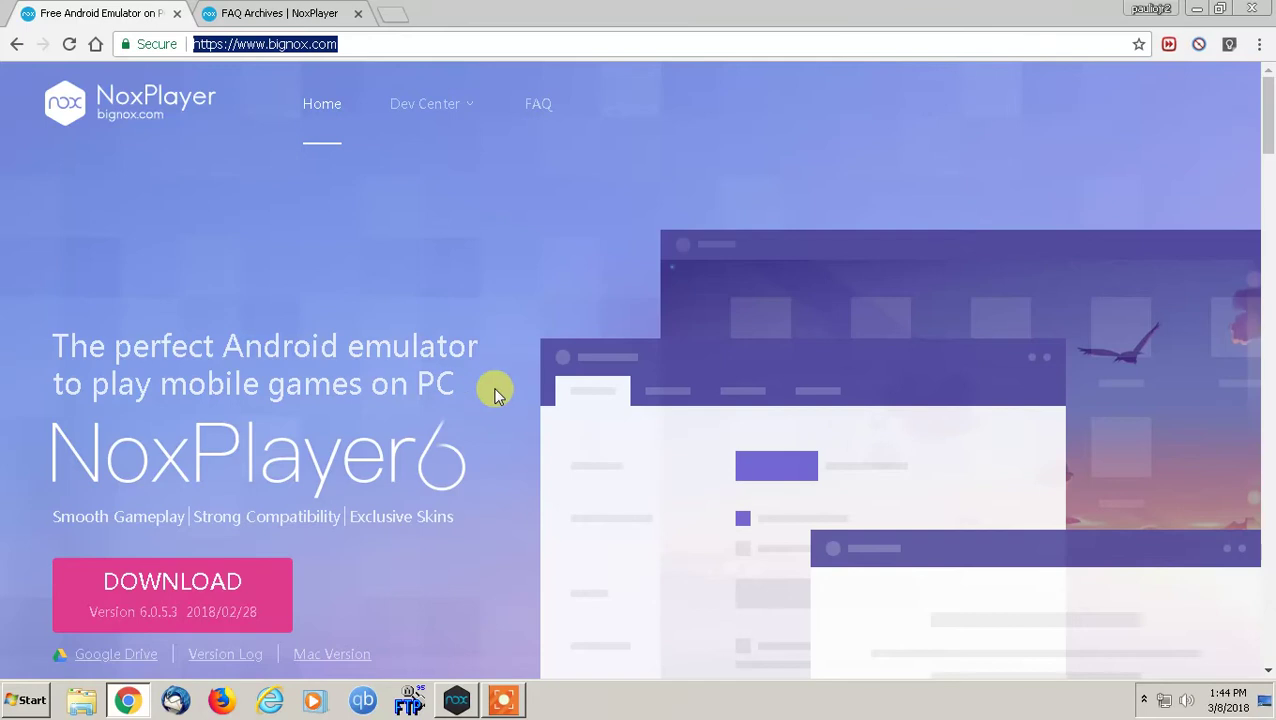
{"action": "scroll", "coordinate": [431, 410], "scroll_direction": "down", "scroll_amount": 2}
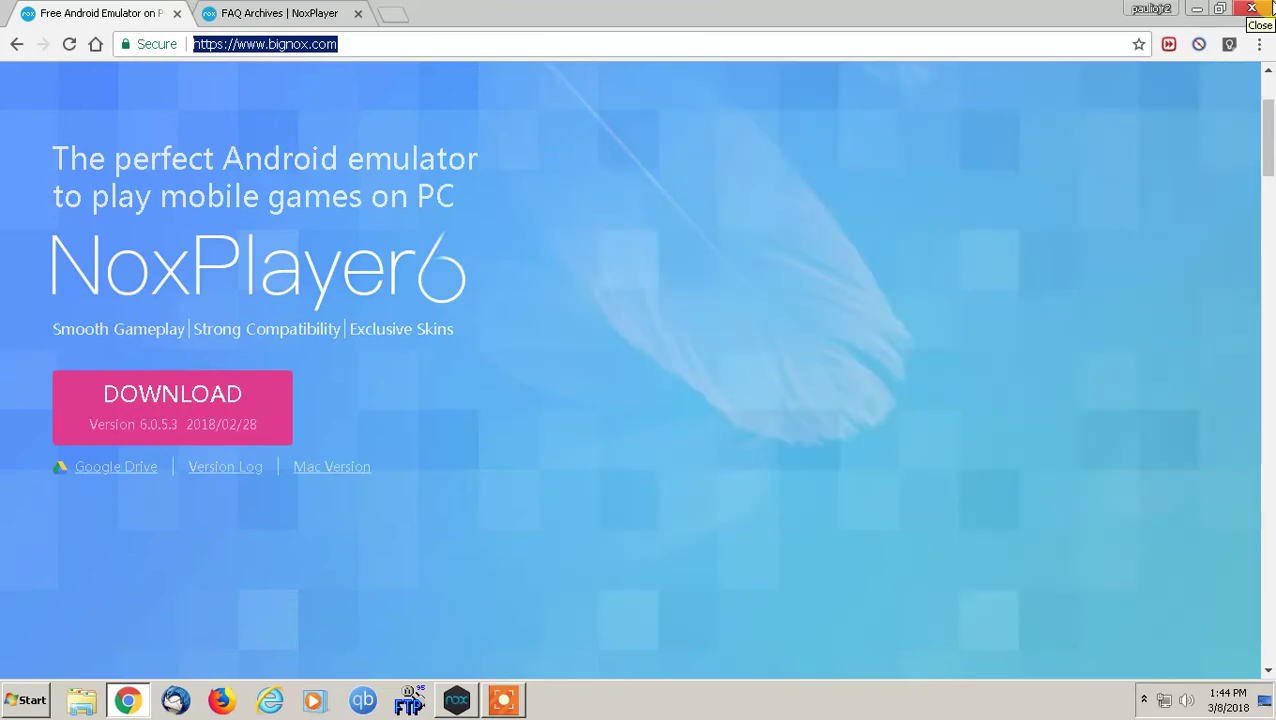
{"action": "left_click", "coordinate": [1251, 8]}
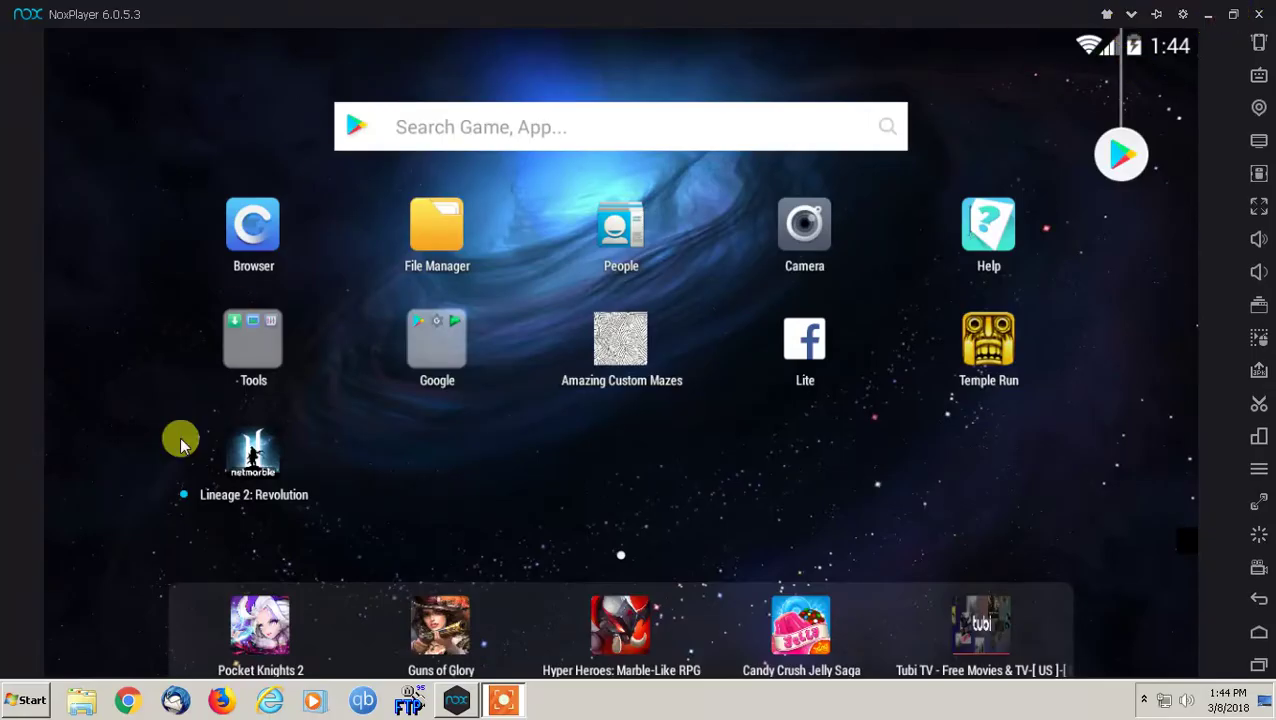
- Display the emulator in full screen and return it to the windowed view
{"action": "left_click", "coordinate": [1259, 212]}
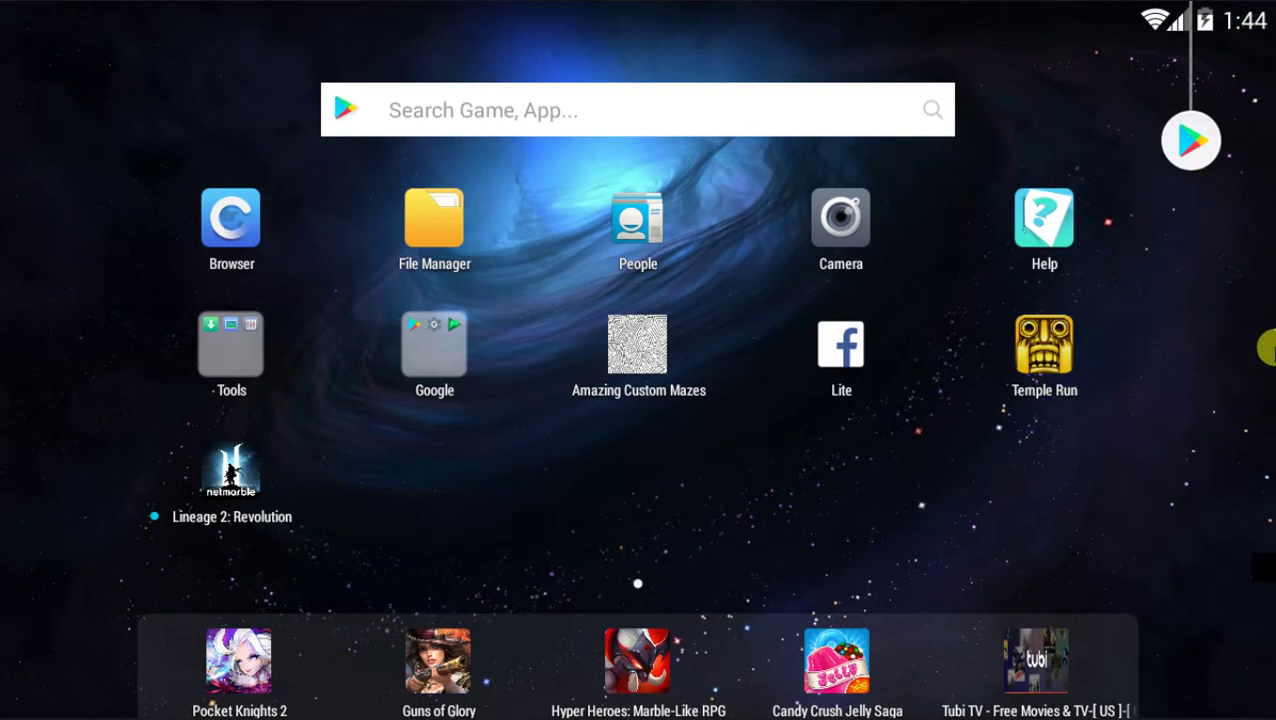
{"action": "key", "text": "Escape"}
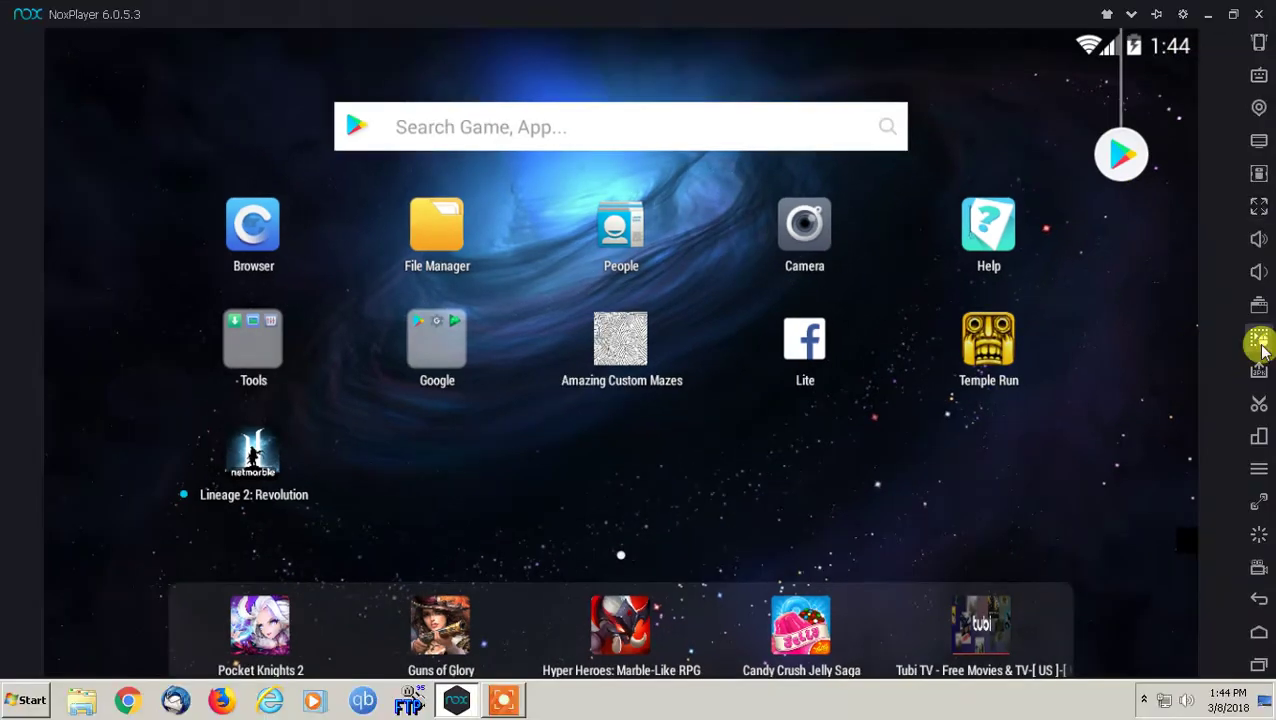
- Examine the emulator's general and advanced system settings, including the performance options and the startup device types
{"action": "left_click", "coordinate": [1183, 17]}
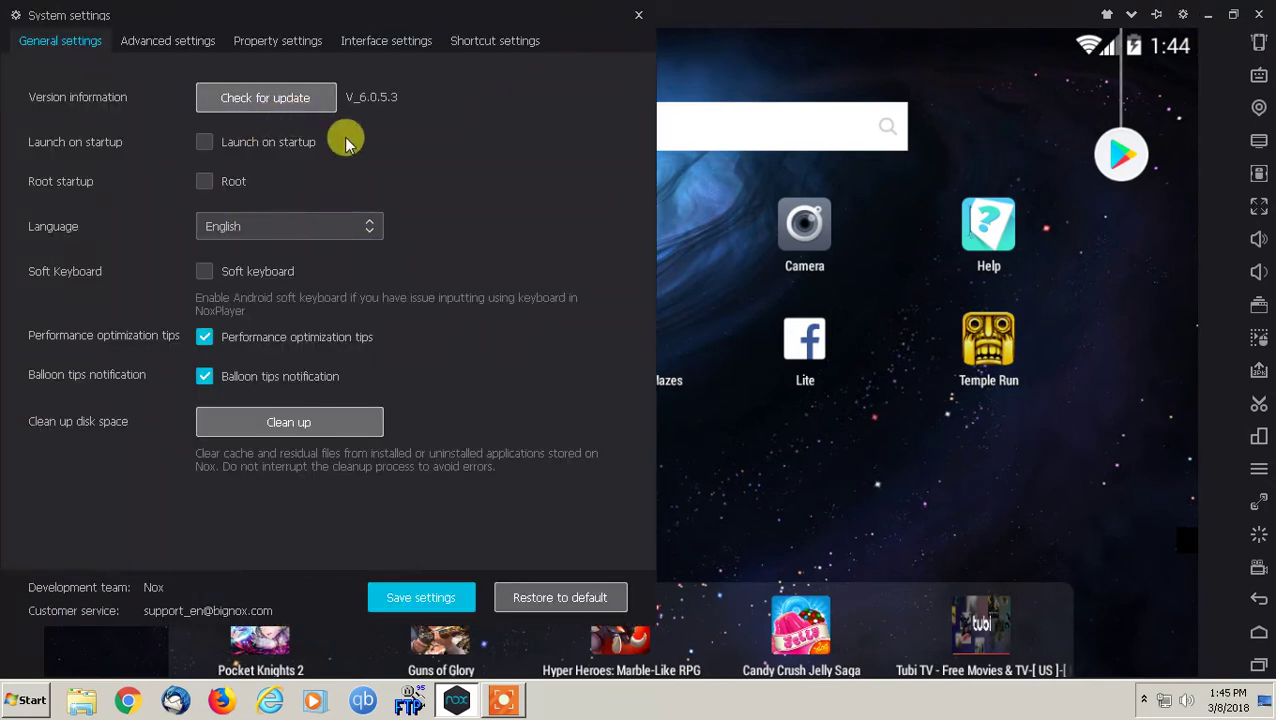
{"action": "left_click", "coordinate": [637, 17]}
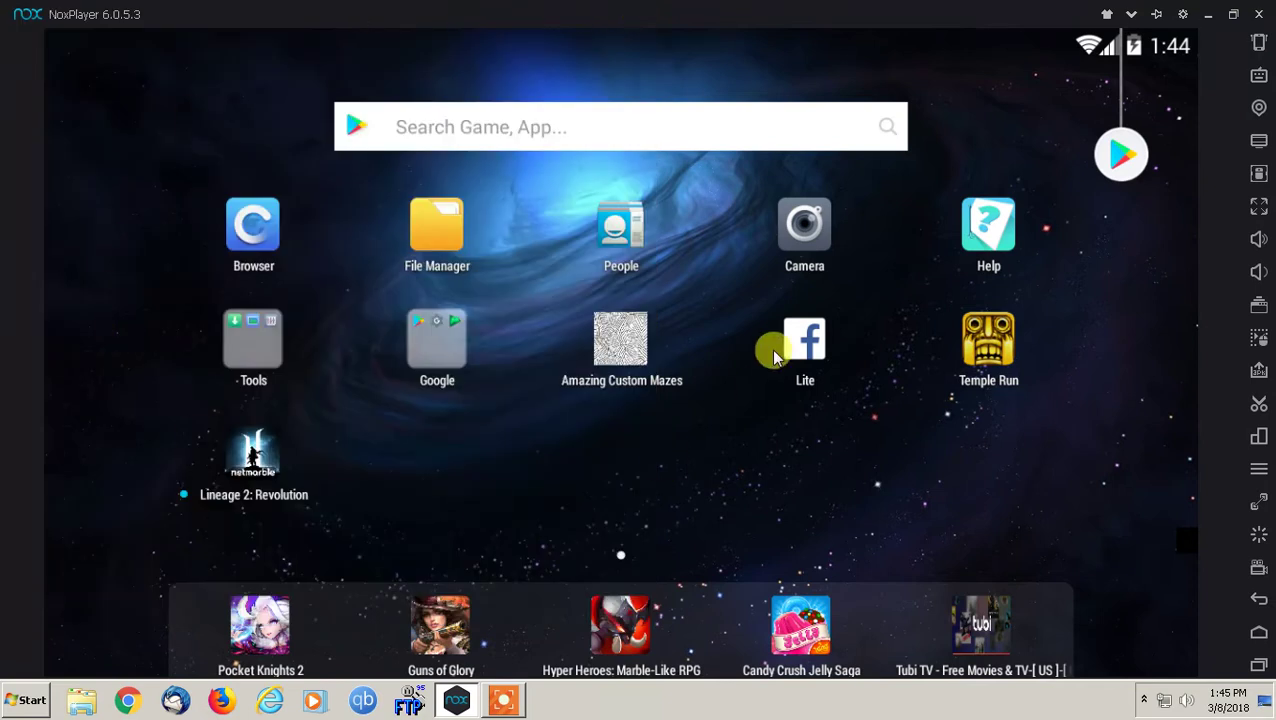
{"action": "left_click", "coordinate": [1181, 17]}
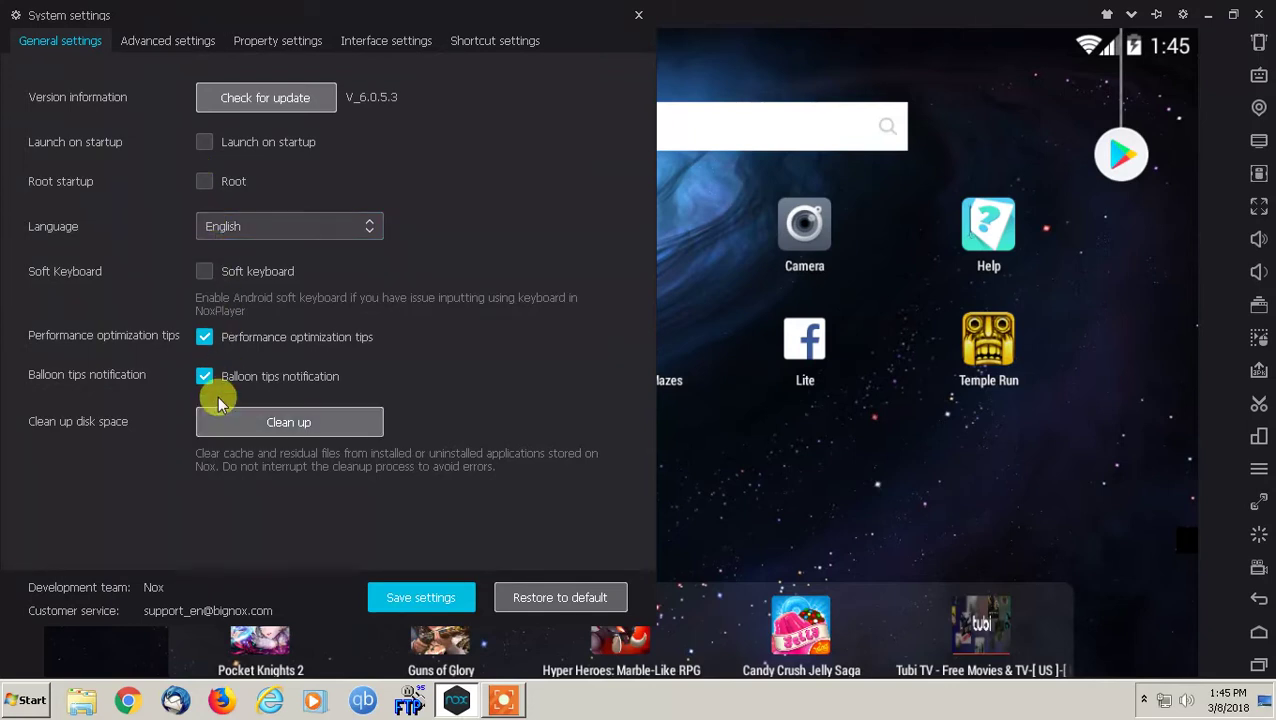
{"action": "left_click", "coordinate": [125, 45]}
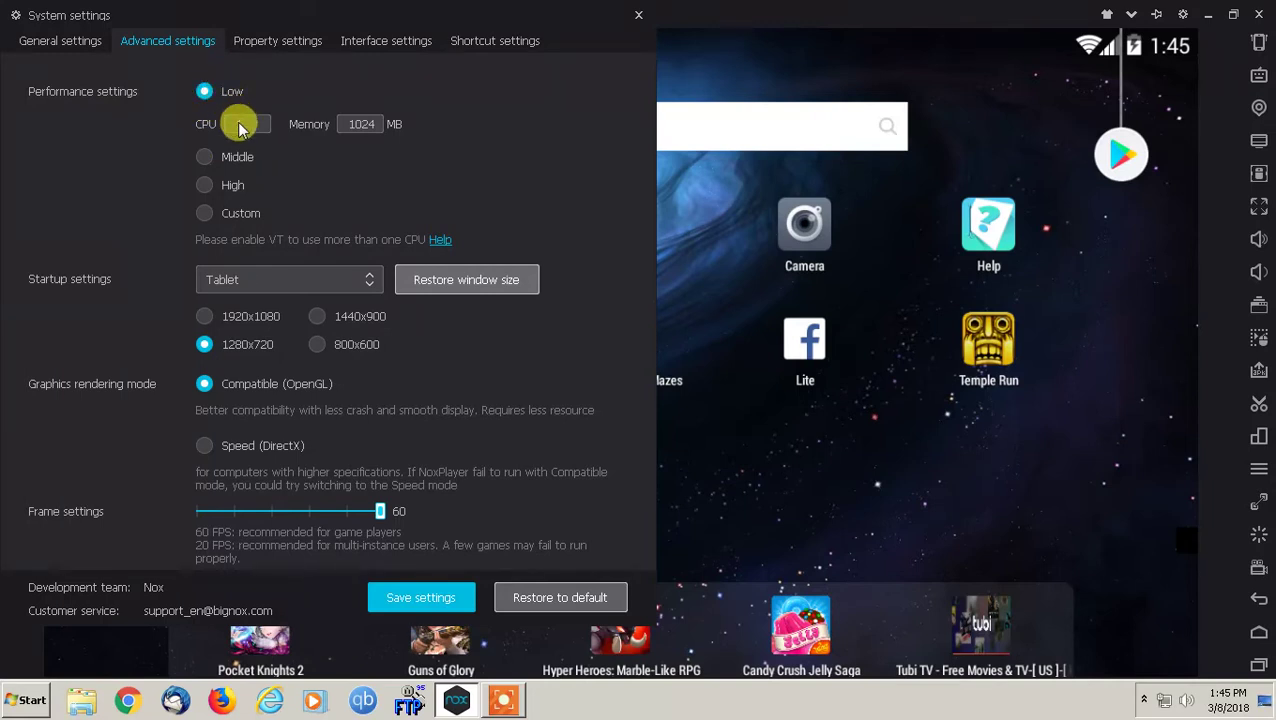
{"action": "left_click", "coordinate": [279, 284]}
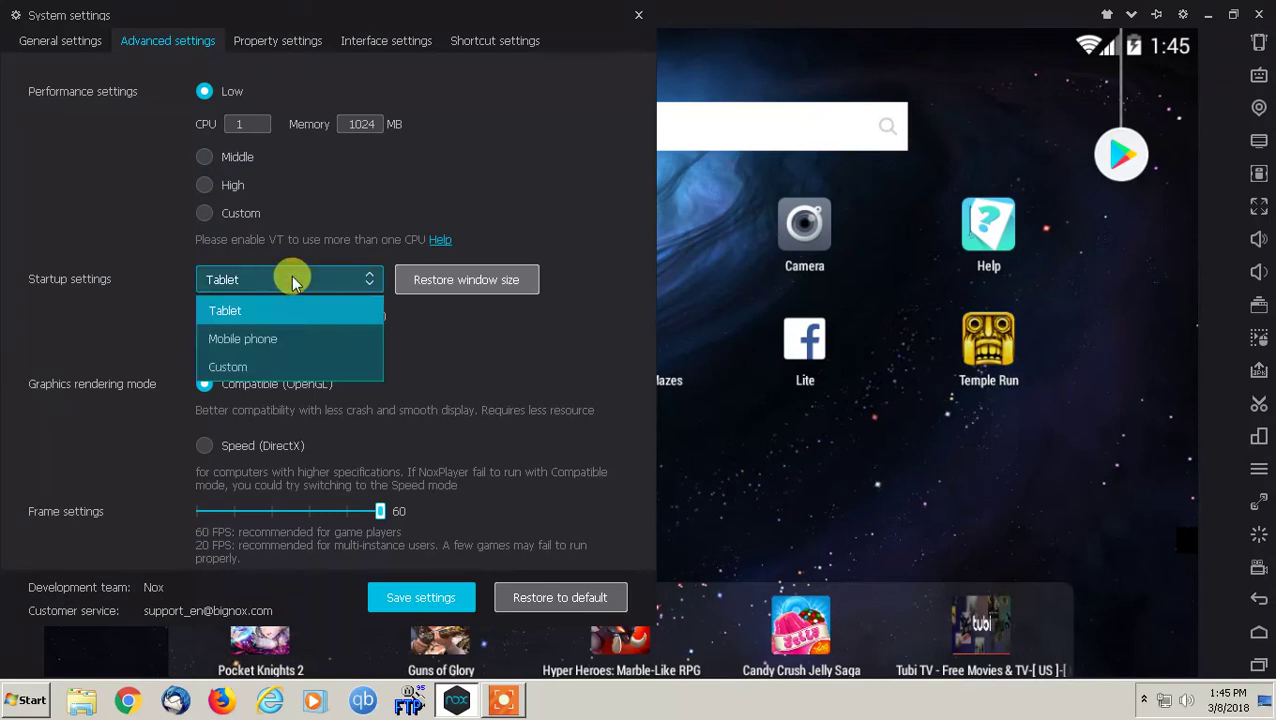
{"action": "left_click", "coordinate": [482, 188]}
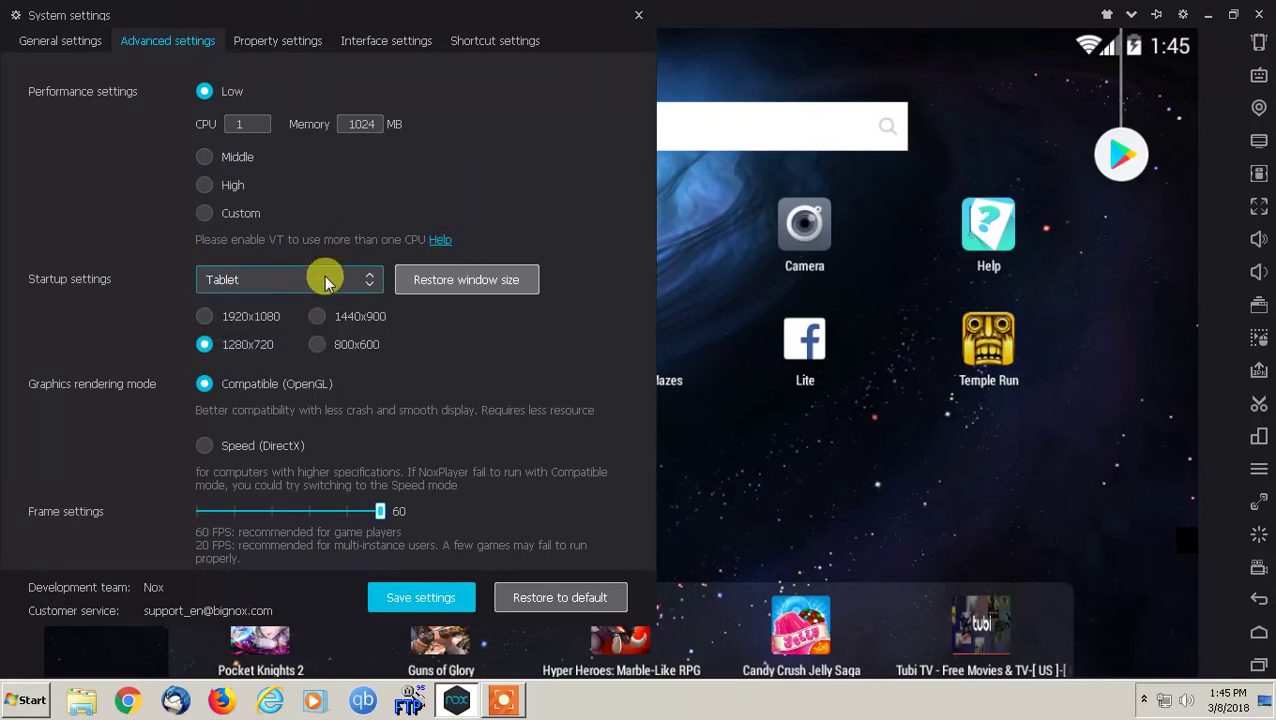
{"action": "left_click", "coordinate": [322, 286]}
{"action": "left_click", "coordinate": [490, 165]}
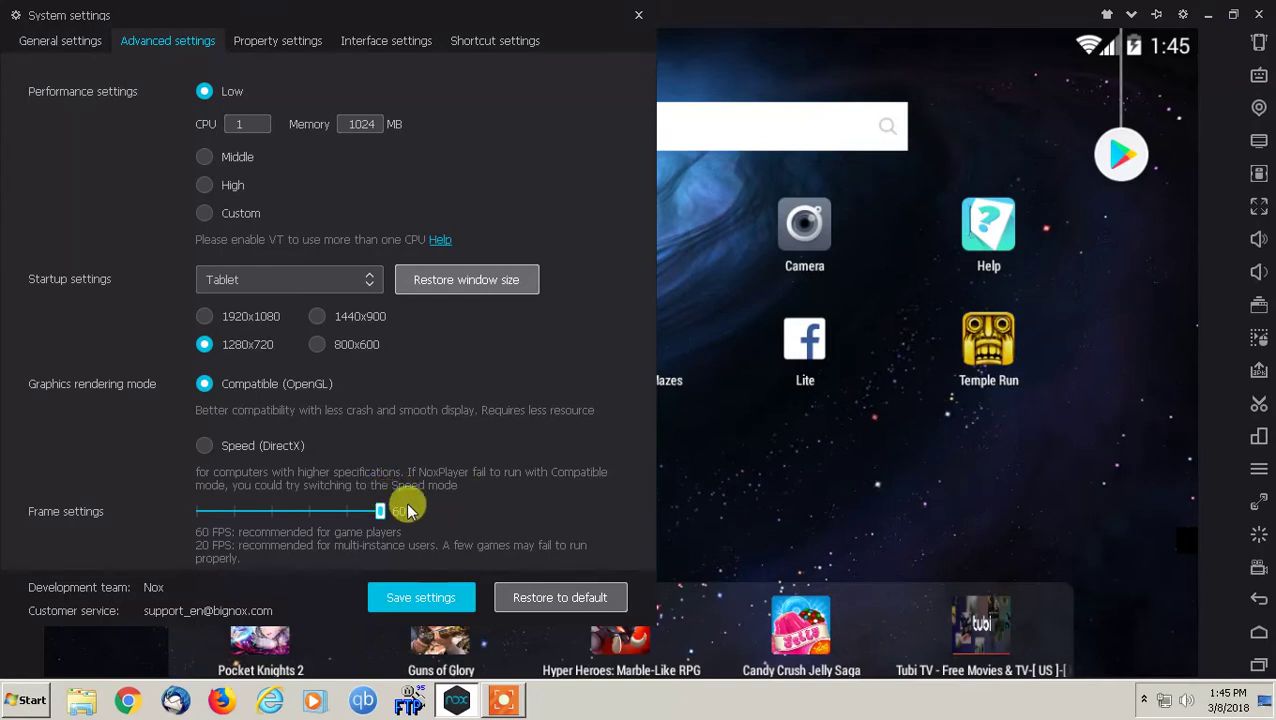
- Examine the property settings, including the list of default phone models and the IMEI and mobile phone number fields
{"action": "left_click", "coordinate": [246, 37]}
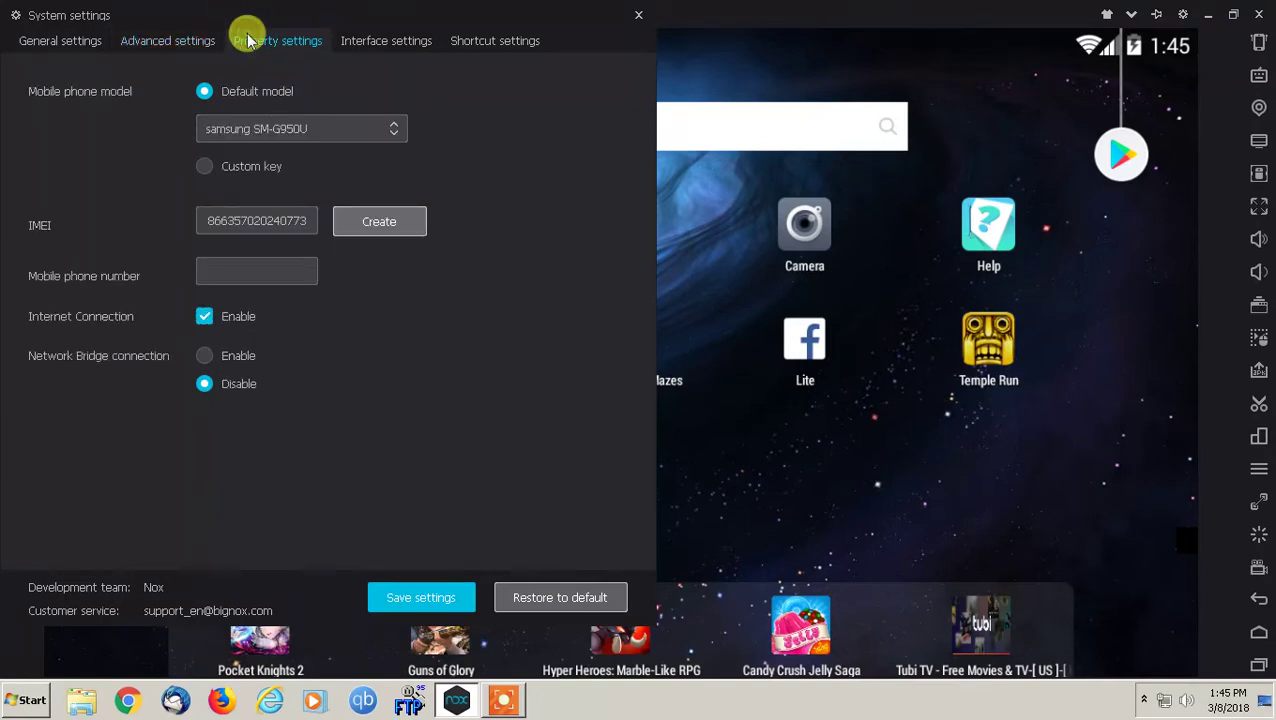
{"action": "left_click", "coordinate": [389, 133]}
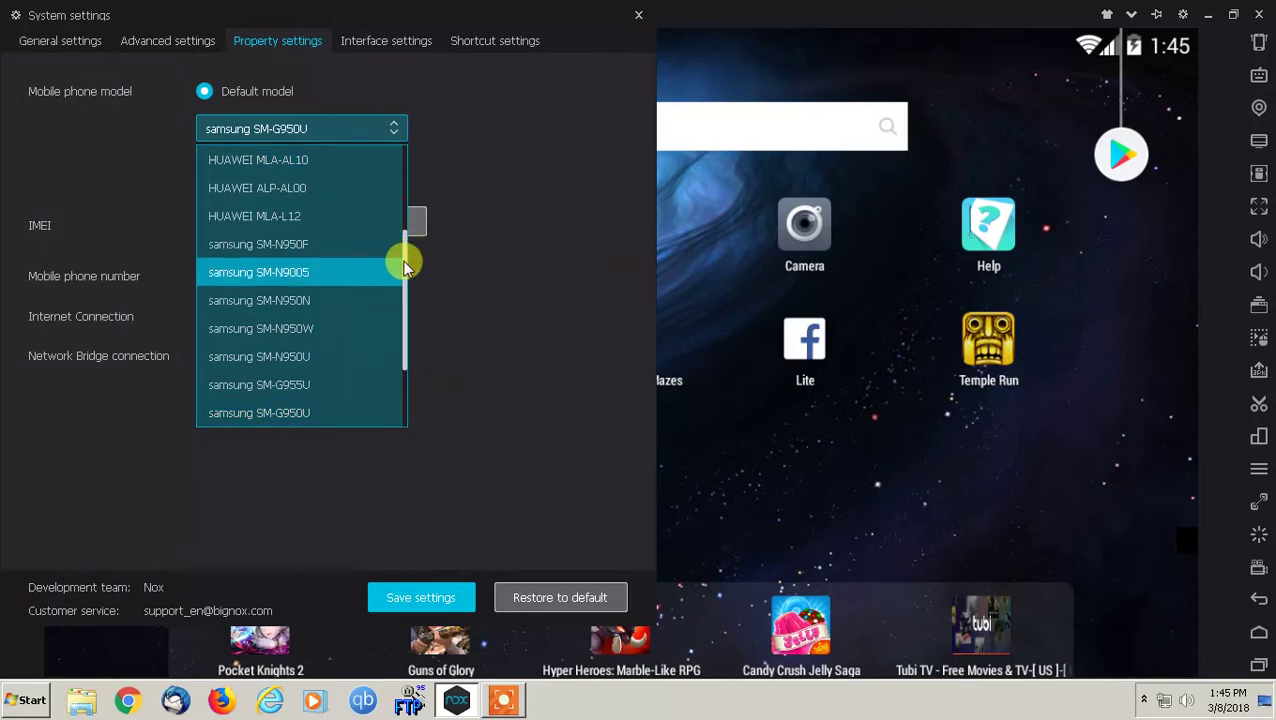
{"action": "left_click_drag", "start_coordinate": [405, 265], "coordinate": [379, 148]}
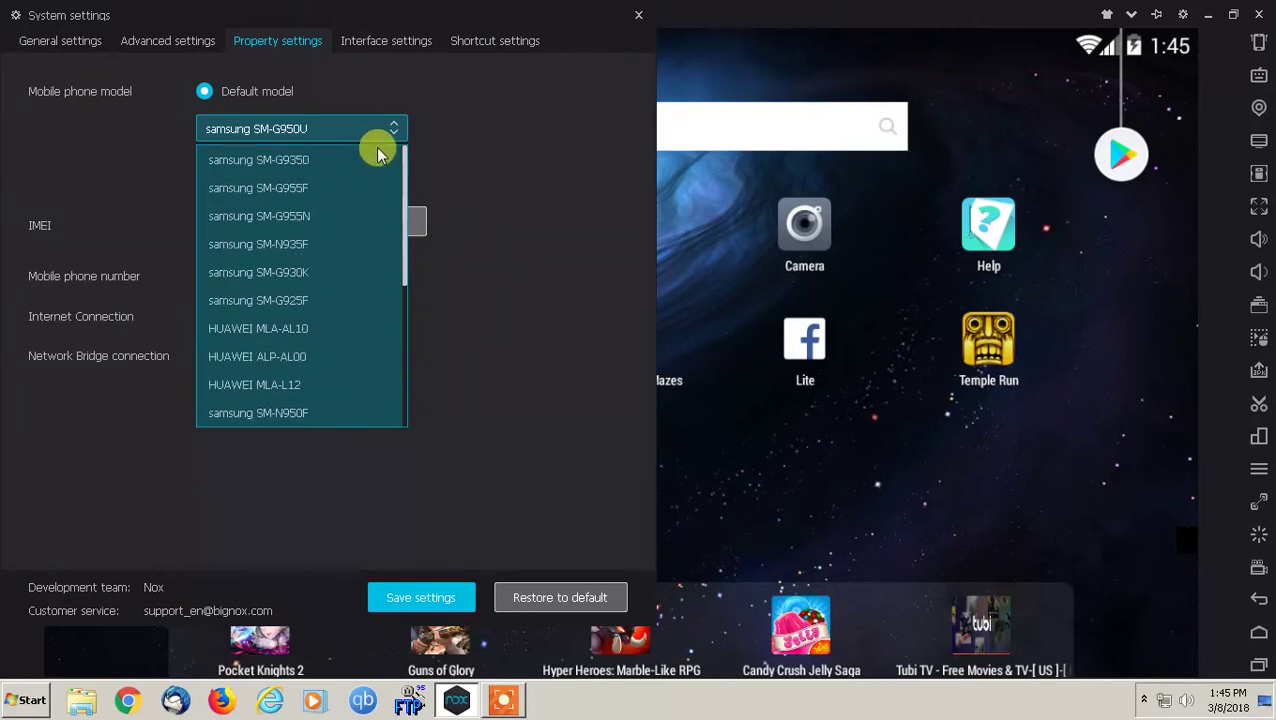
{"action": "left_click", "coordinate": [497, 120]}
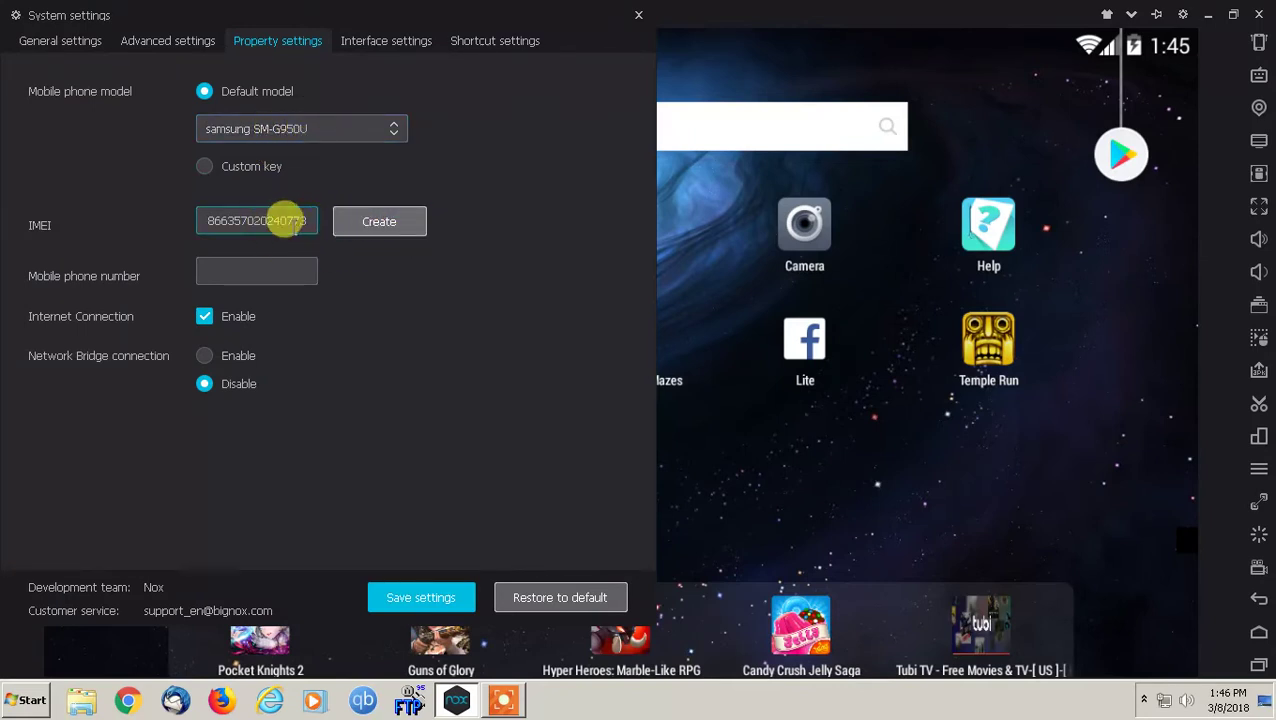
{"action": "left_click", "coordinate": [258, 268]}
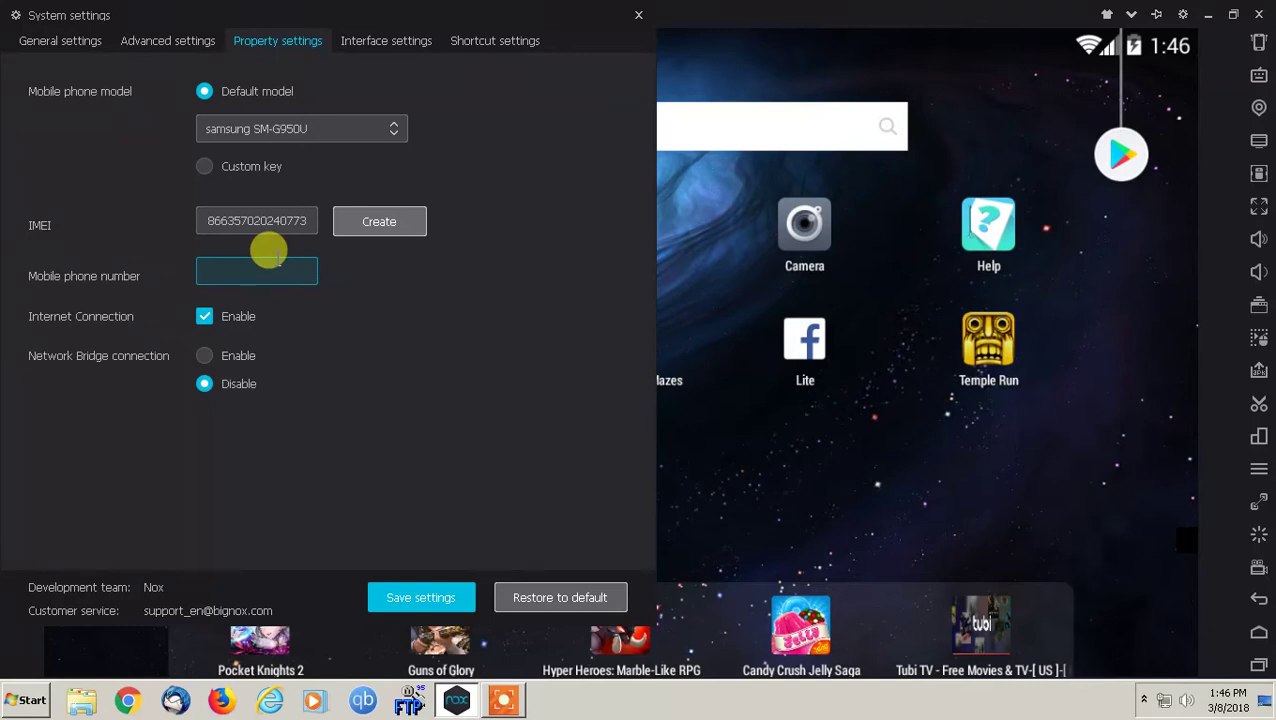
- Review the interface and shortcut settings, revisit the property and advanced settings, and close the system settings without saving
{"action": "left_click", "coordinate": [351, 41]}
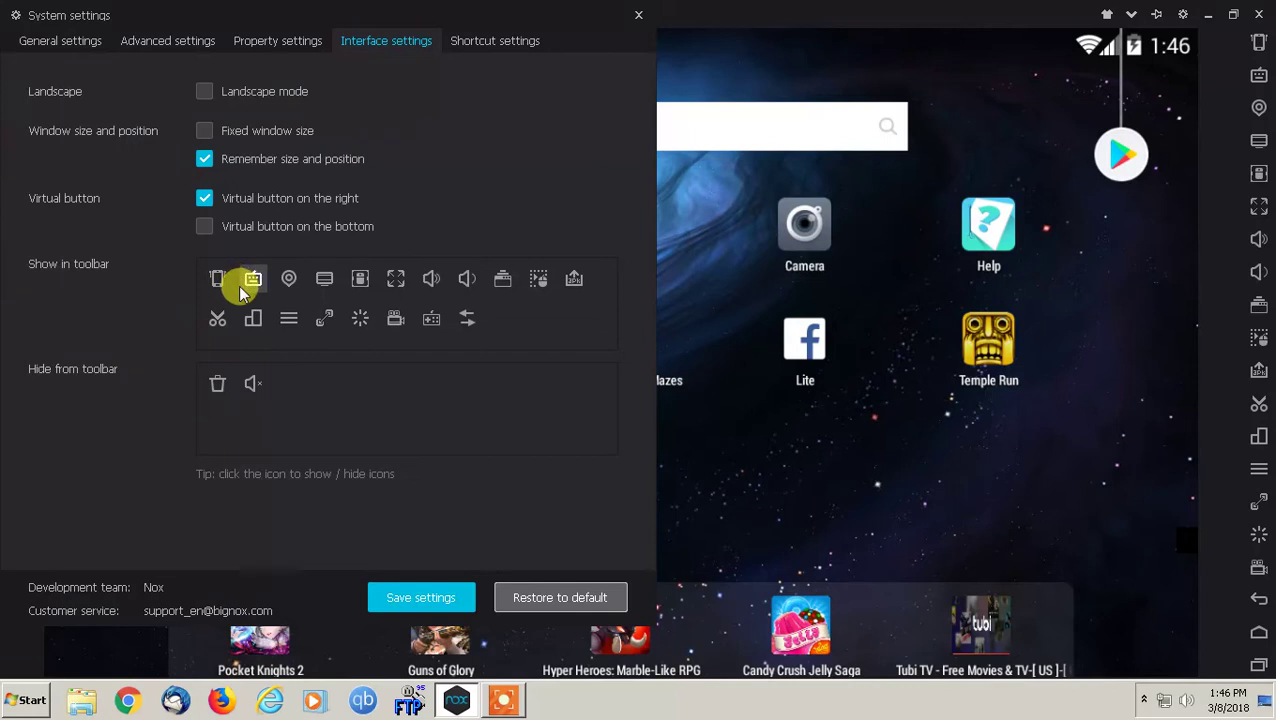
{"action": "left_click", "coordinate": [490, 38]}
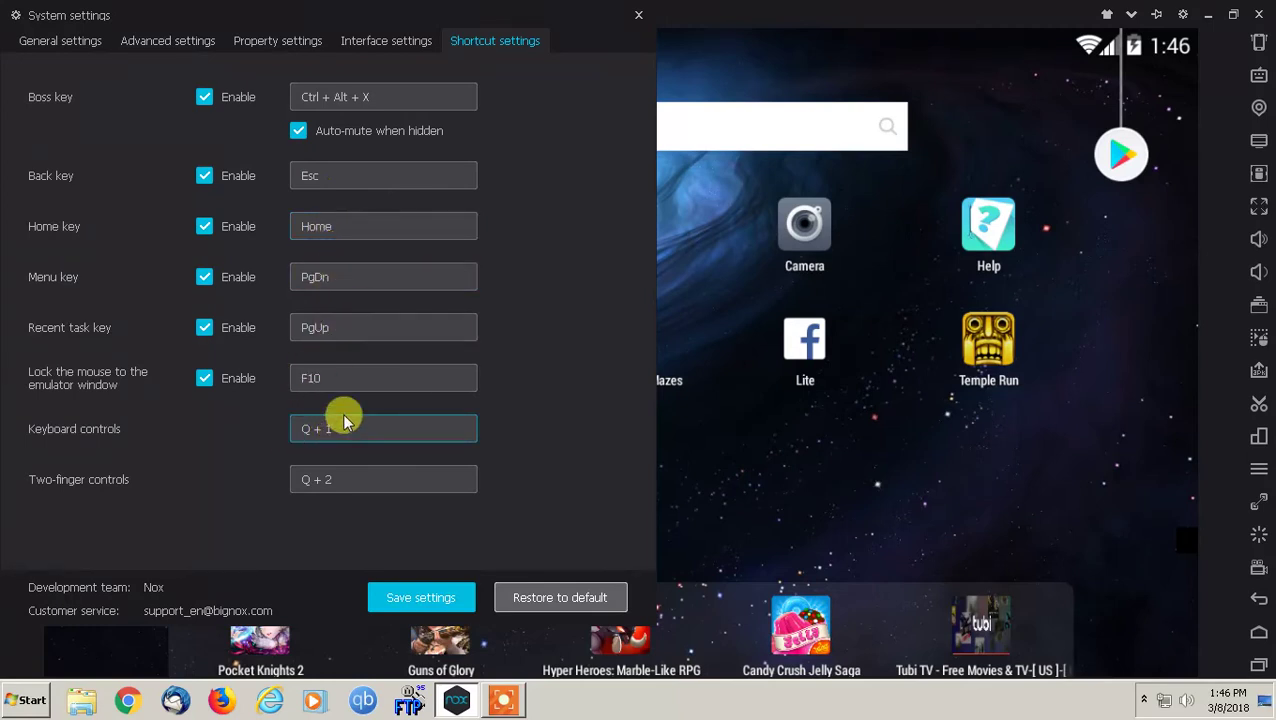
{"action": "left_click", "coordinate": [371, 34]}
{"action": "left_click", "coordinate": [263, 36]}
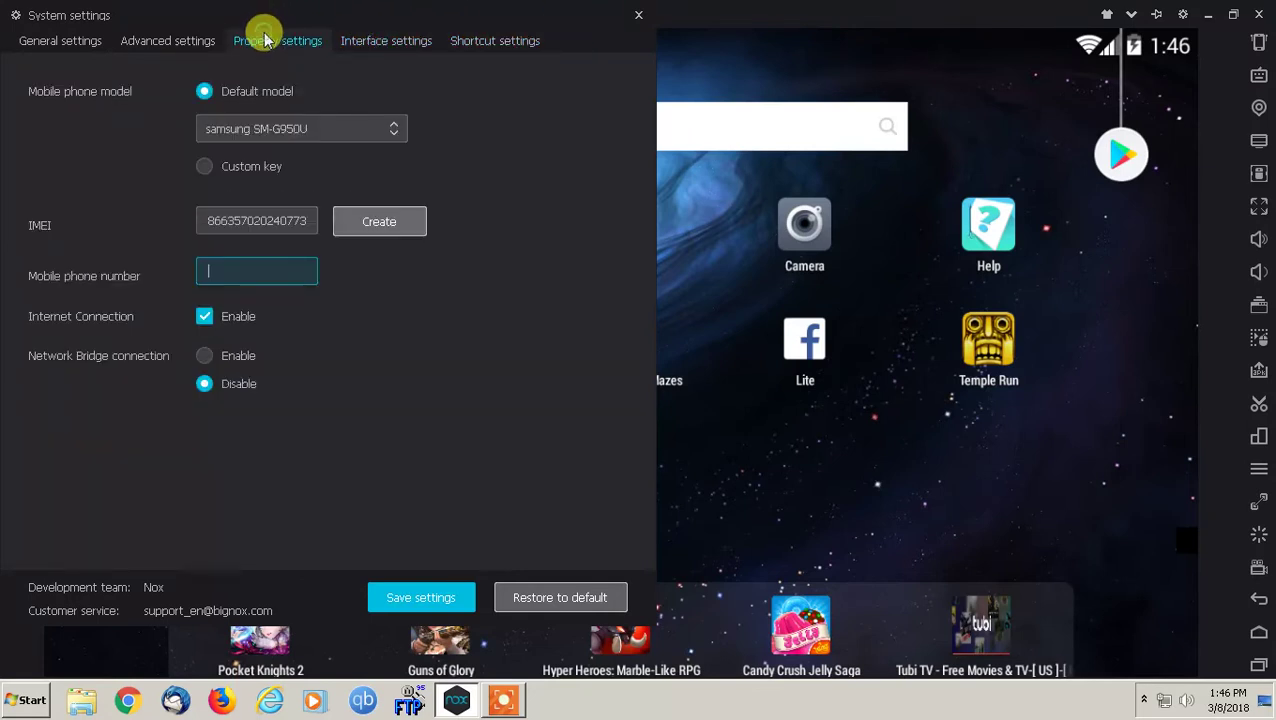
{"action": "left_click", "coordinate": [132, 37]}
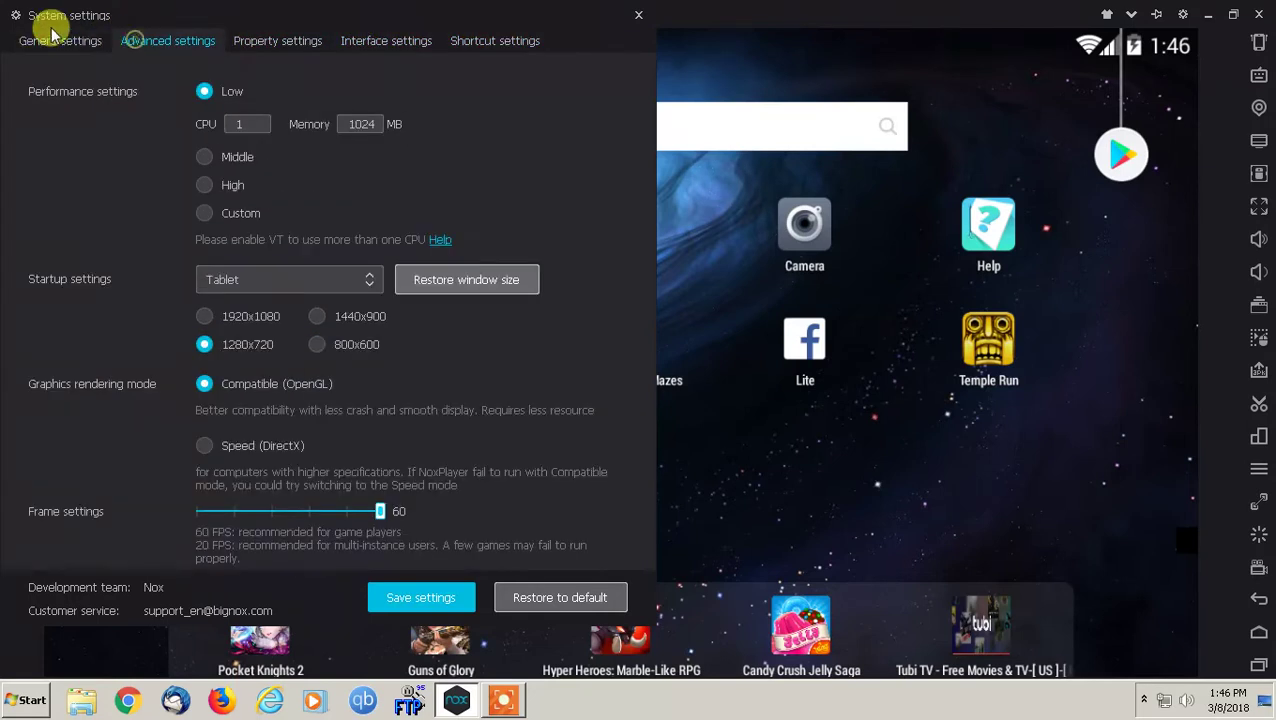
{"action": "left_click", "coordinate": [636, 16]}
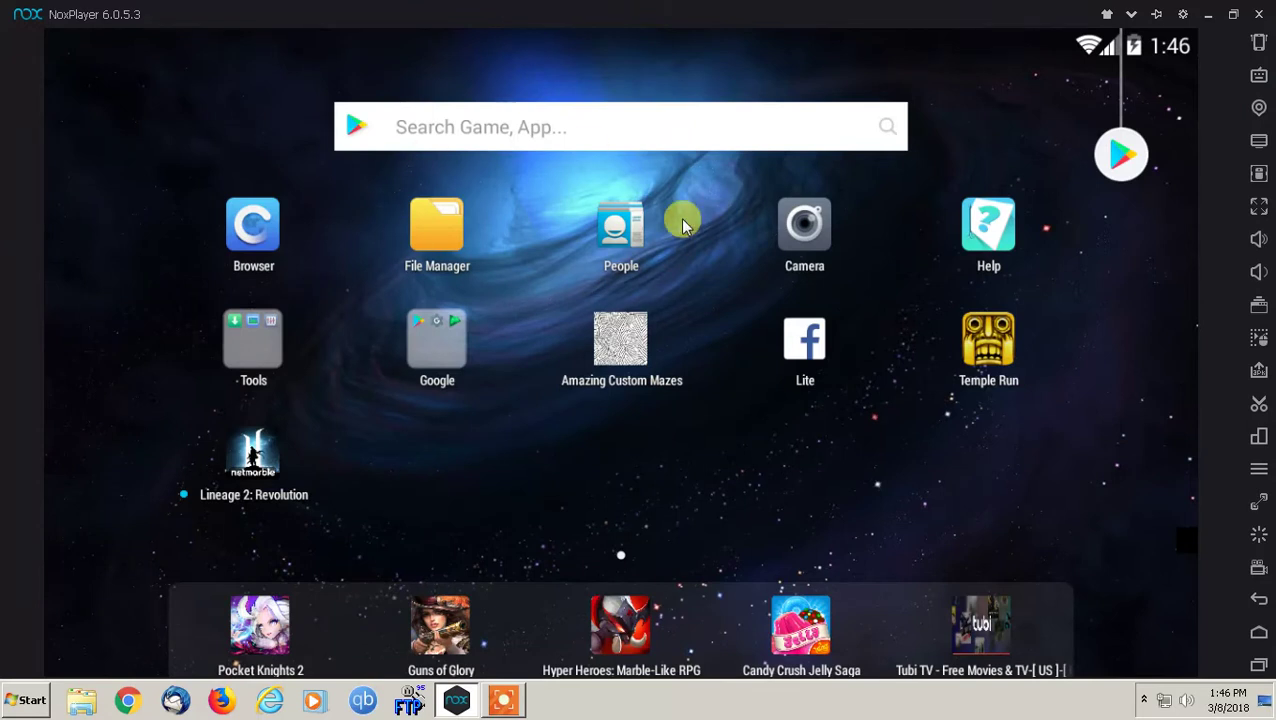
- Swipe the emulator's home screen sideways and downward to check how it scrolls and whether it has more pages
{"action": "left_click_drag", "start_coordinate": [838, 447], "coordinate": [362, 458]}
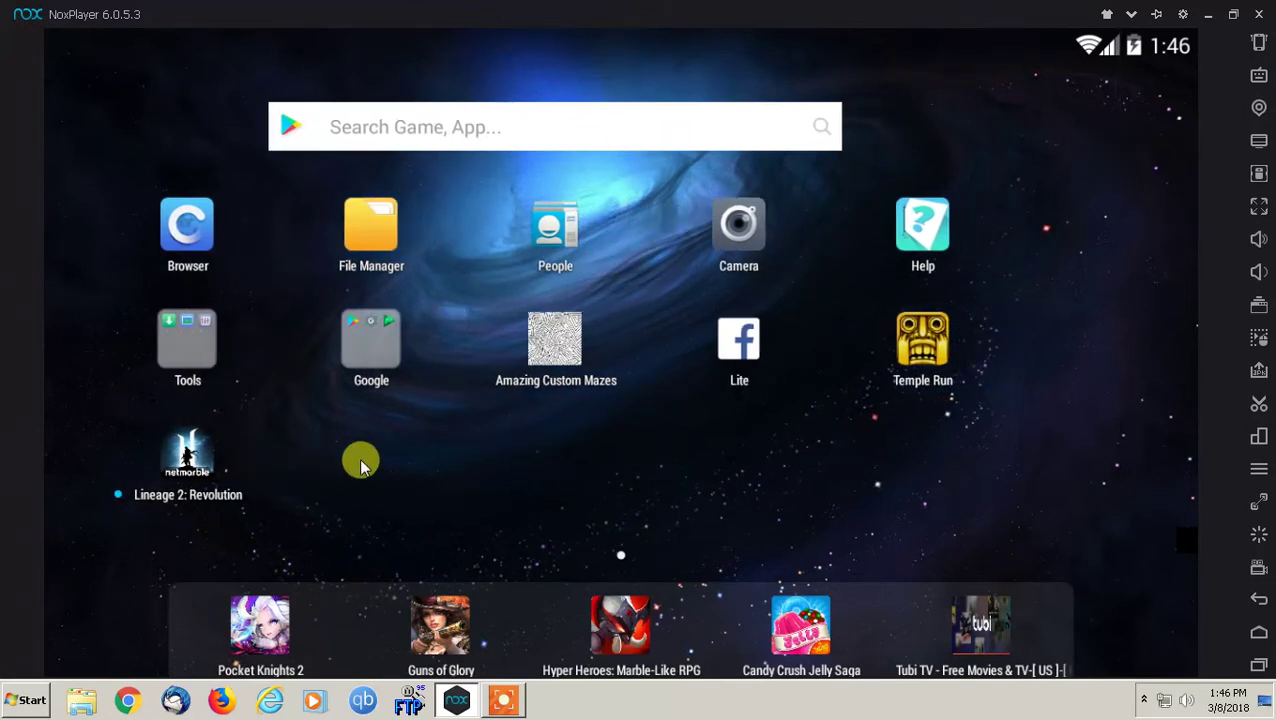
{"action": "left_click", "coordinate": [966, 447]}
{"action": "left_click_drag", "start_coordinate": [881, 466], "coordinate": [402, 470]}
{"action": "left_click_drag", "start_coordinate": [963, 433], "coordinate": [433, 441]}
{"action": "left_click_drag", "start_coordinate": [806, 432], "coordinate": [236, 407]}
{"action": "left_click_drag", "start_coordinate": [420, 437], "coordinate": [1091, 396]}
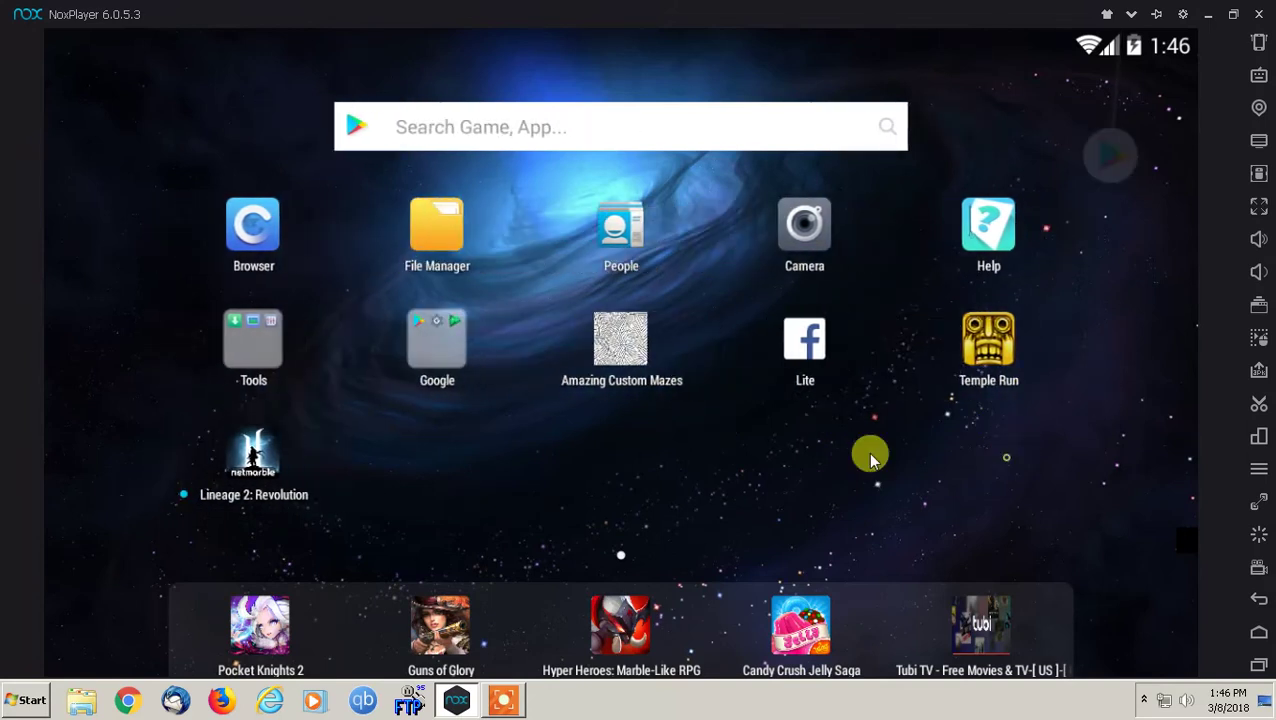
{"action": "left_click_drag", "start_coordinate": [869, 453], "coordinate": [752, 521]}
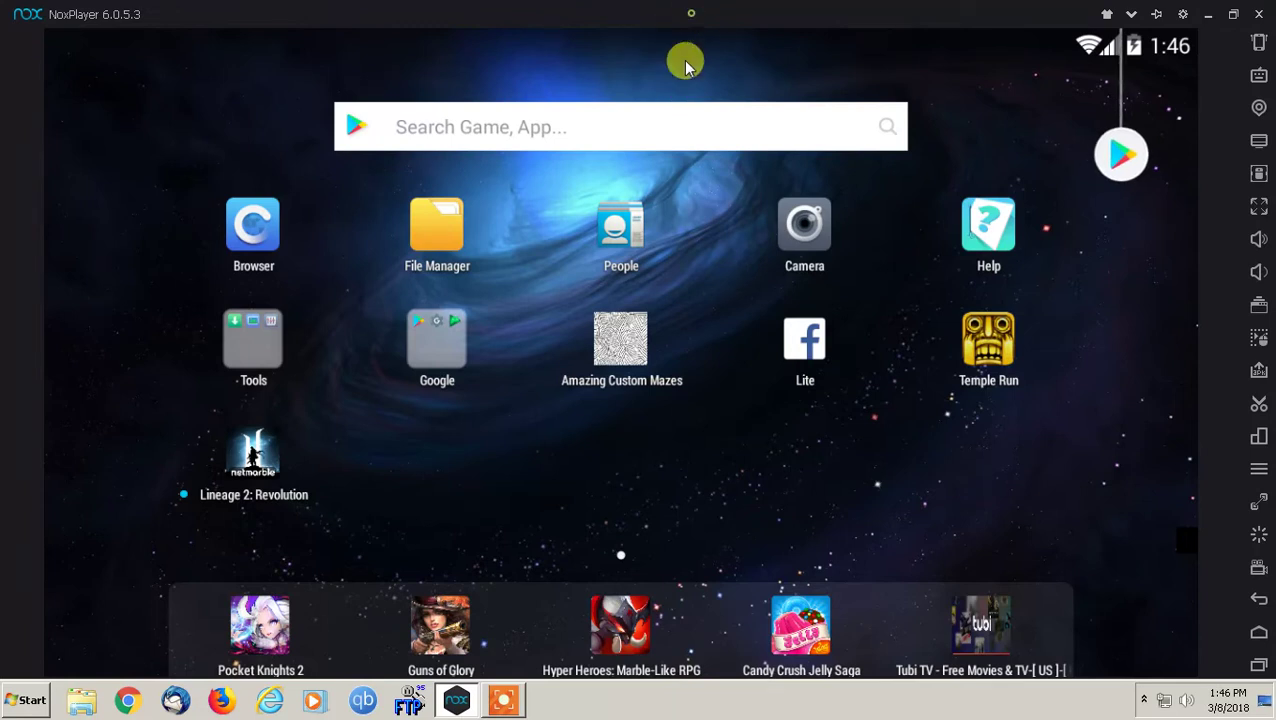
{"action": "left_click_drag", "start_coordinate": [698, 333], "coordinate": [689, 652]}
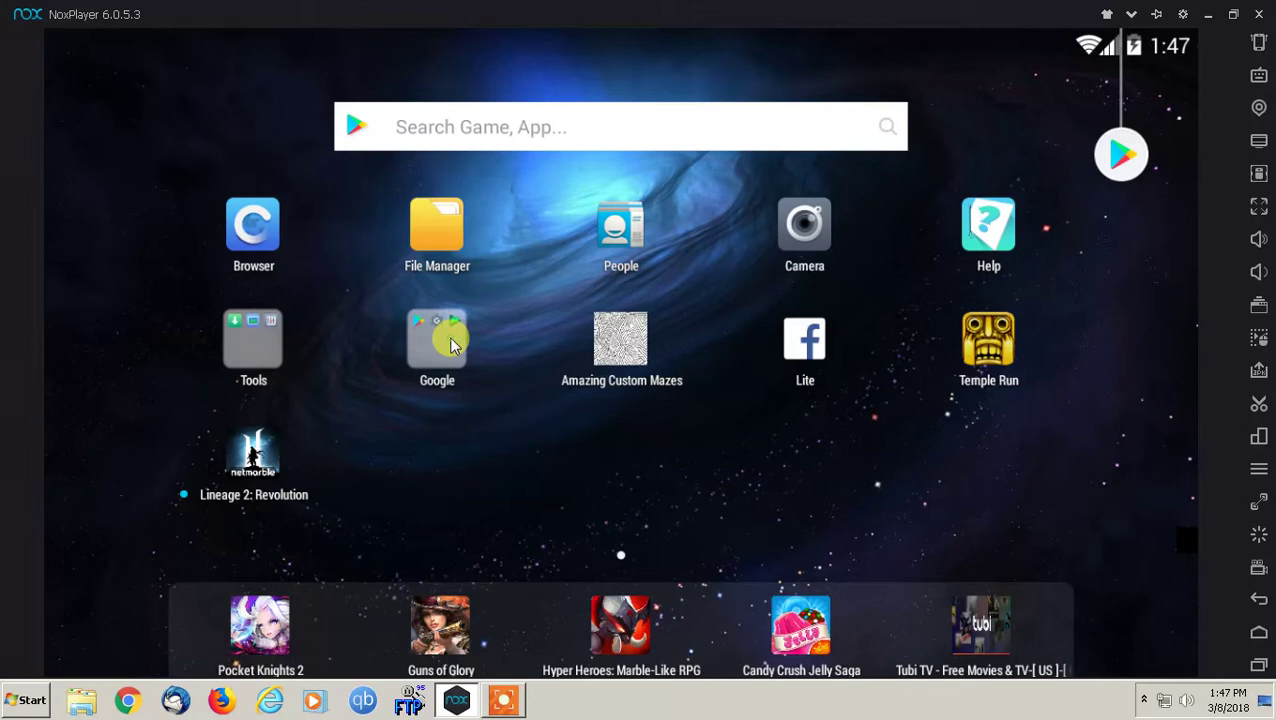
- View the Google Settings in the home screen's Google folder and return to the home screen
{"action": "left_click", "coordinate": [448, 340]}
{"action": "left_click", "coordinate": [462, 287]}
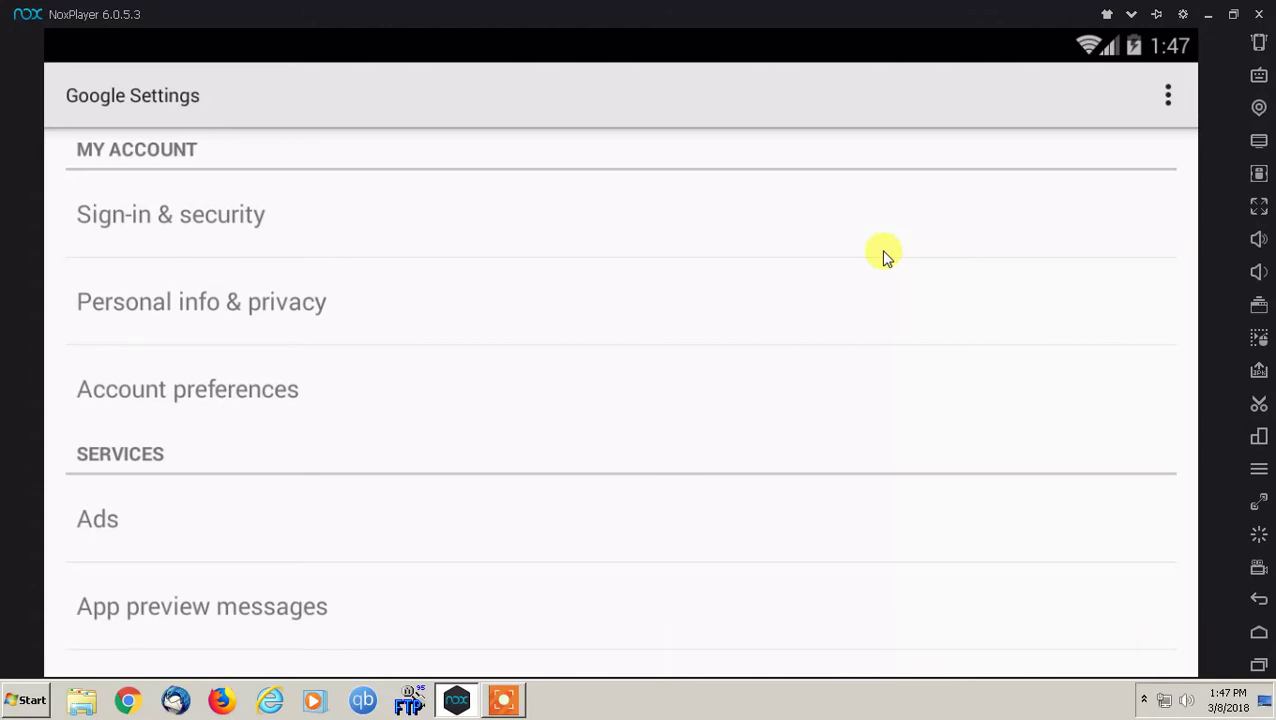
{"action": "key", "text": "Escape"}
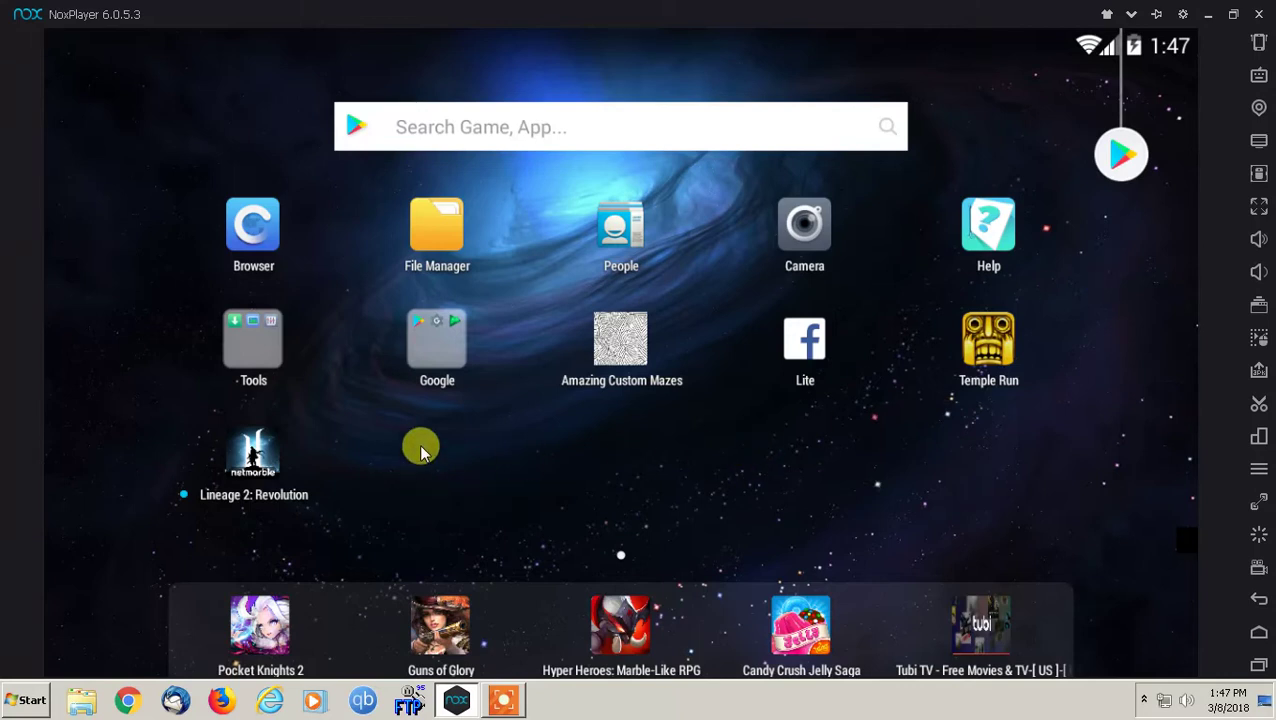
- Launch the Play Store from the Google folder and accept the Google Play Terms of Service
{"action": "left_click", "coordinate": [452, 342]}
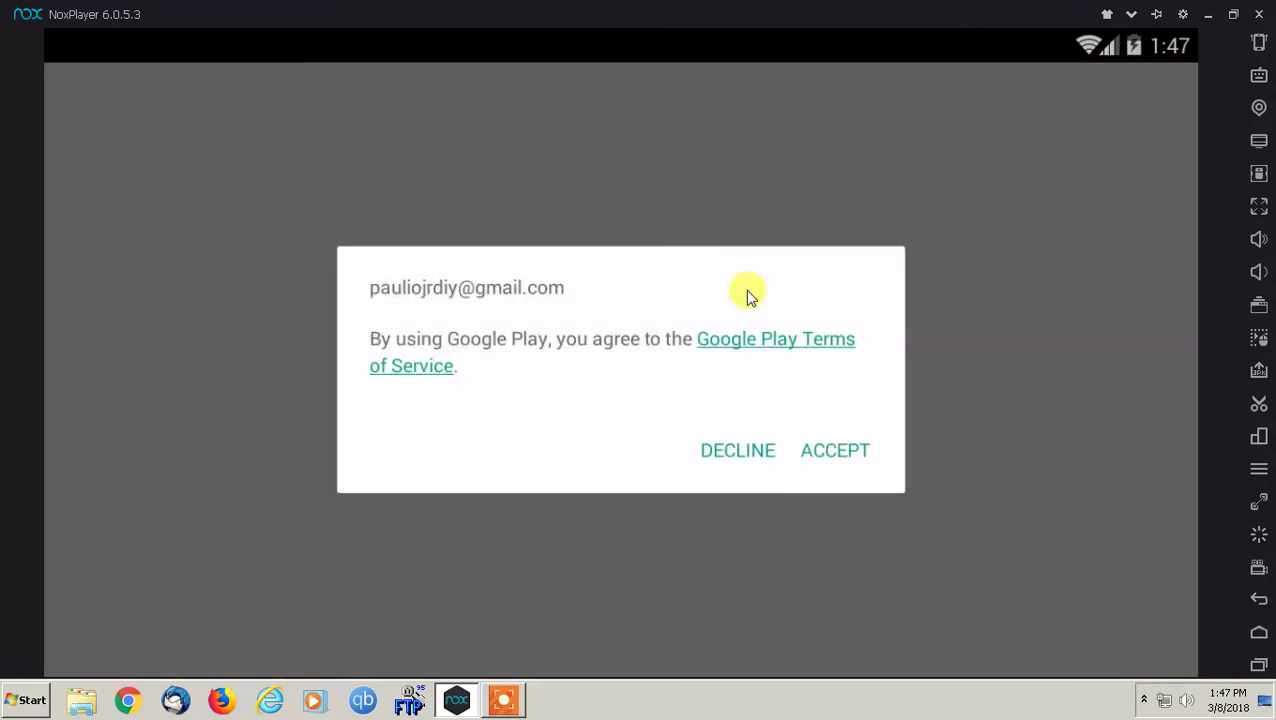
{"action": "left_click", "coordinate": [833, 446]}
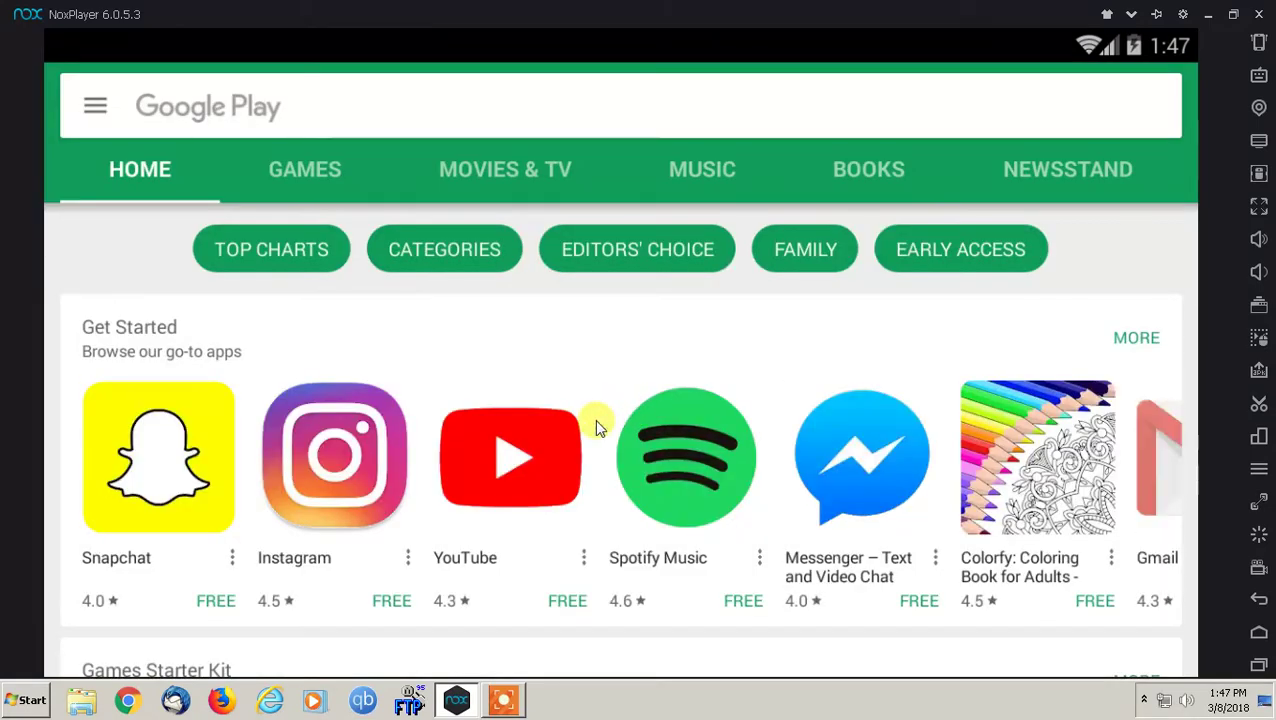
- Install the YouTube app from the Play Store and accept its requested access permissions
{"action": "left_click", "coordinate": [510, 455]}
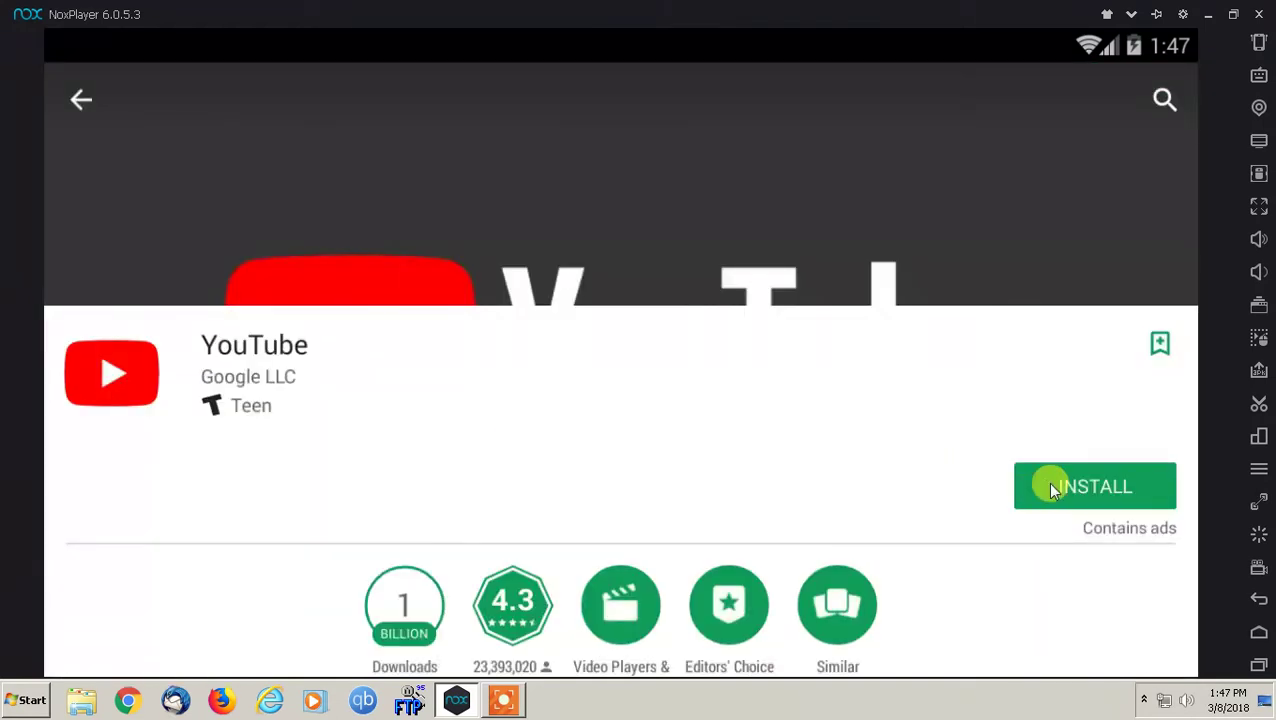
{"action": "left_click", "coordinate": [1050, 488]}
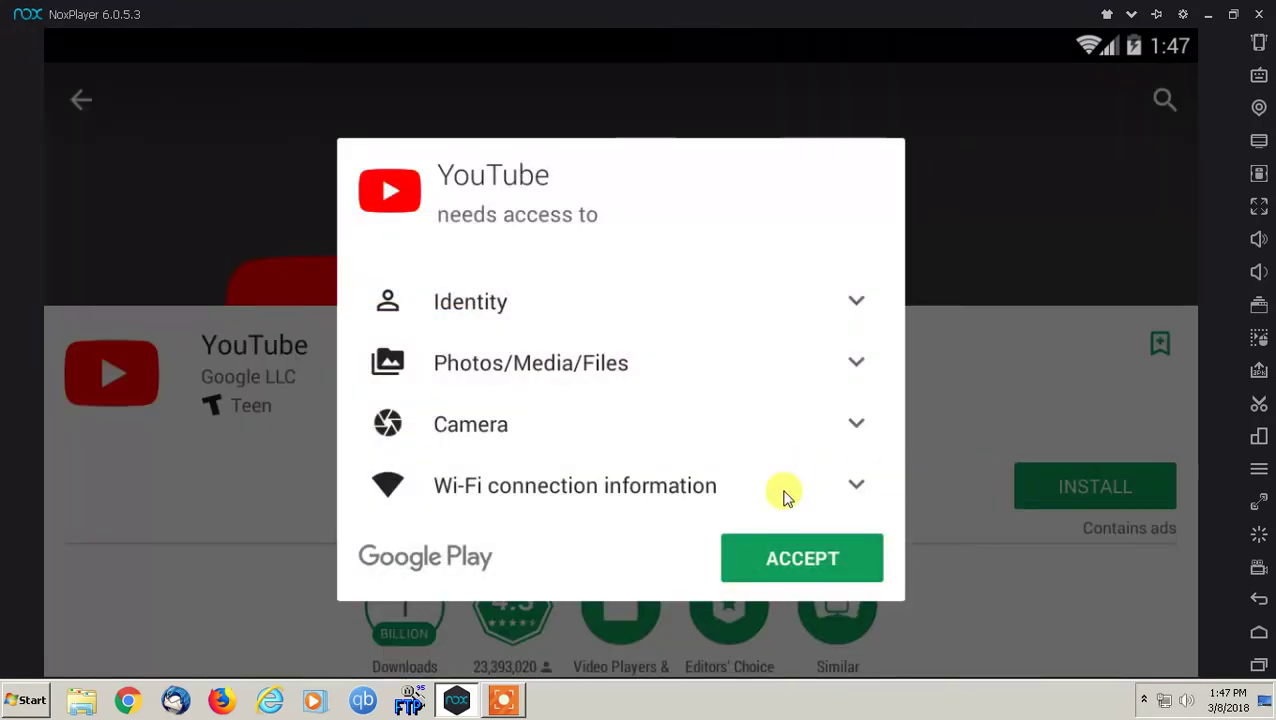
{"action": "left_click", "coordinate": [814, 556]}
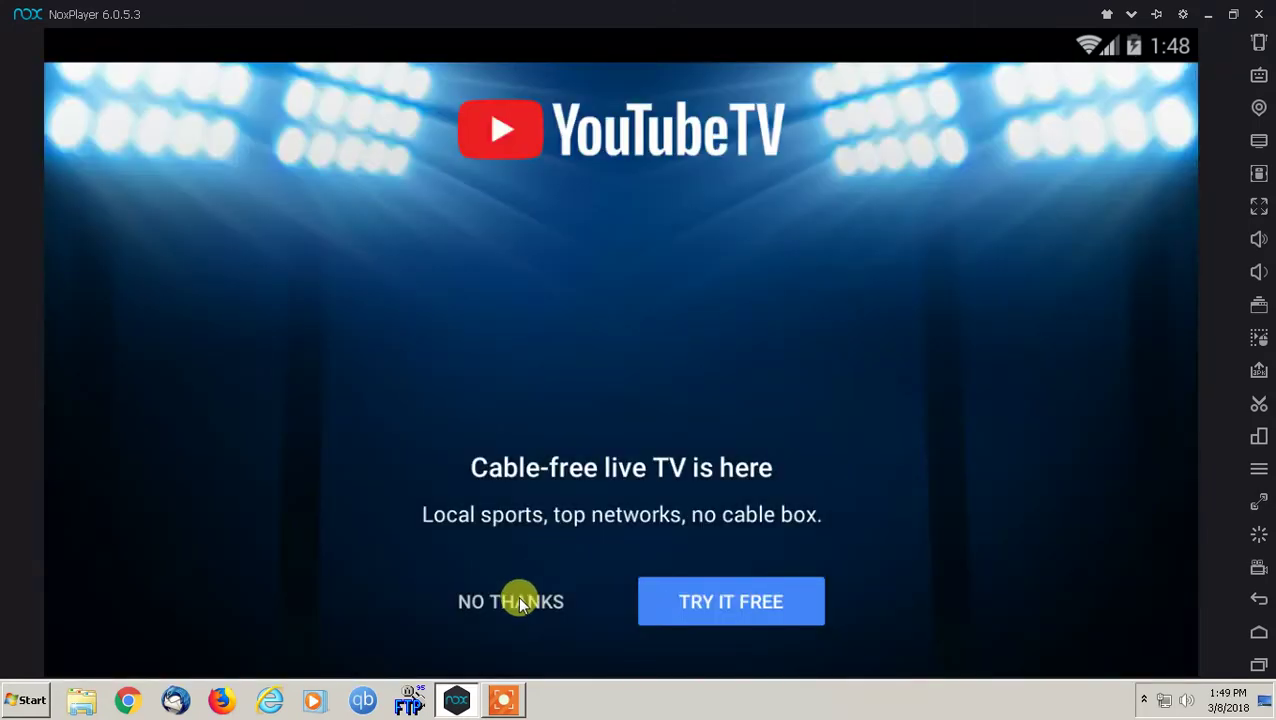
- Decline the YouTube TV offer and sign in to YouTube with the existing Google account
{"action": "left_click", "coordinate": [519, 601]}
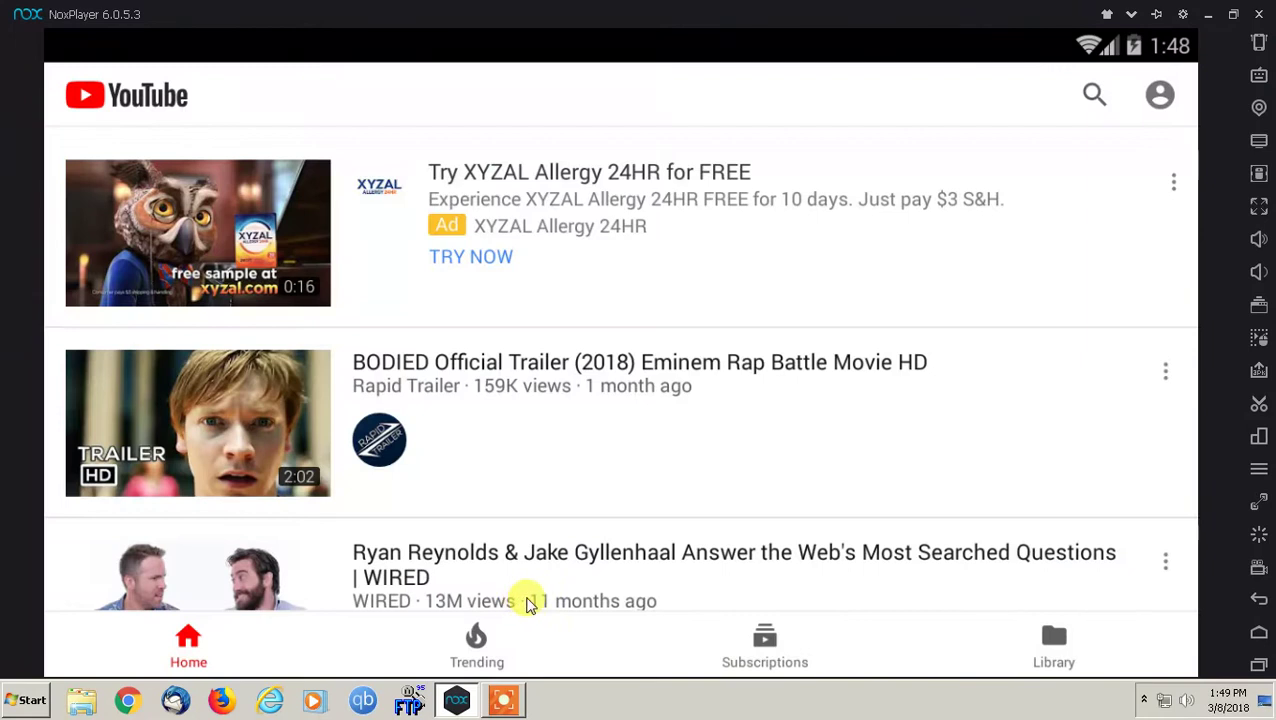
{"action": "left_click", "coordinate": [1160, 95]}
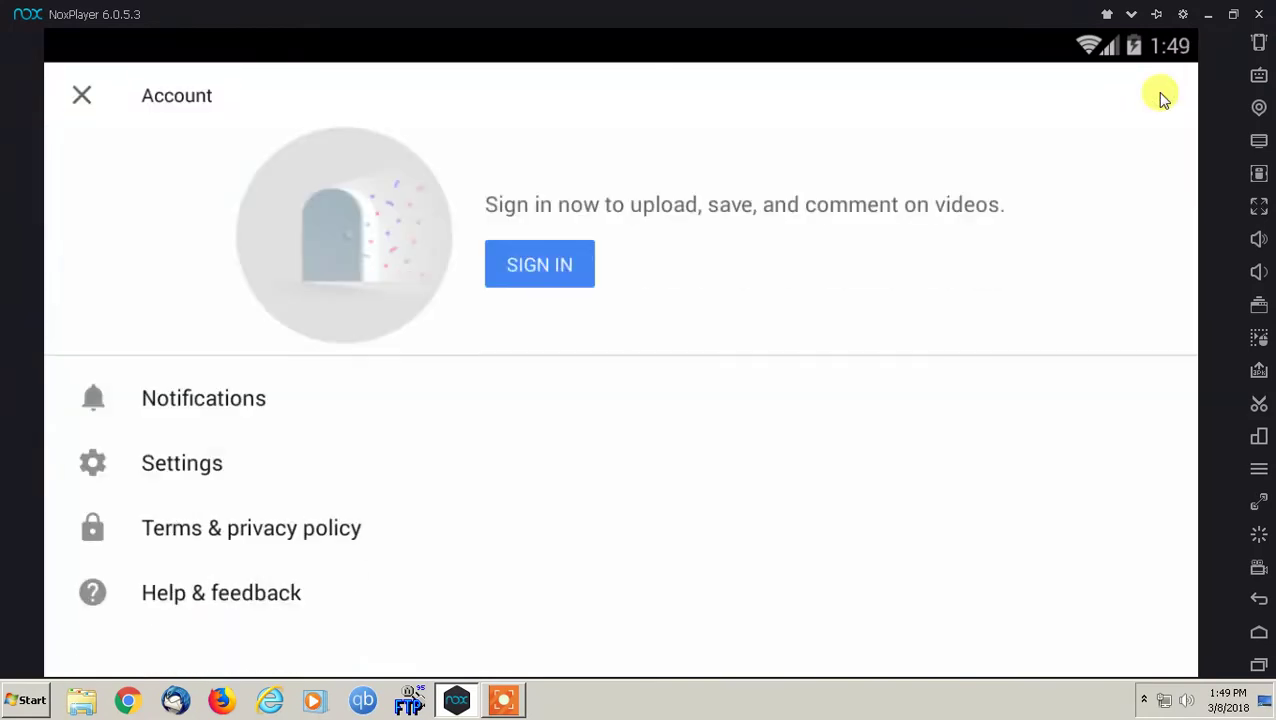
{"action": "left_click", "coordinate": [567, 265]}
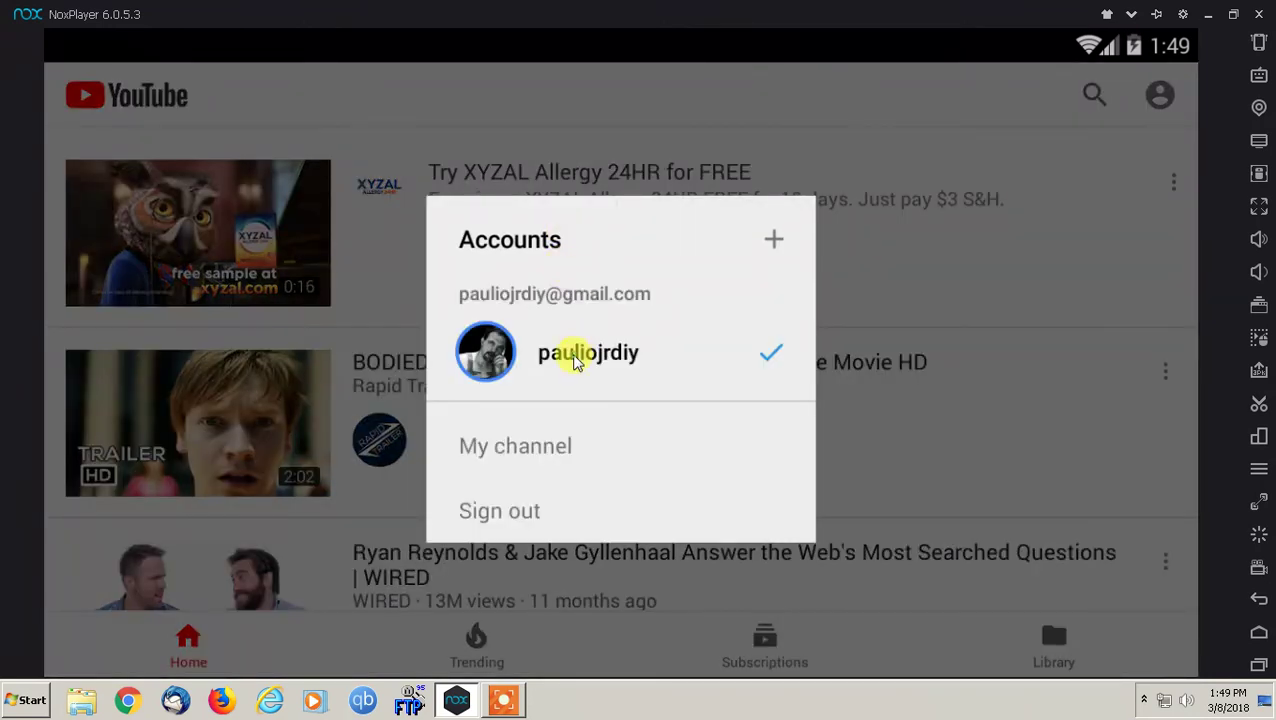
{"action": "left_click", "coordinate": [577, 355]}
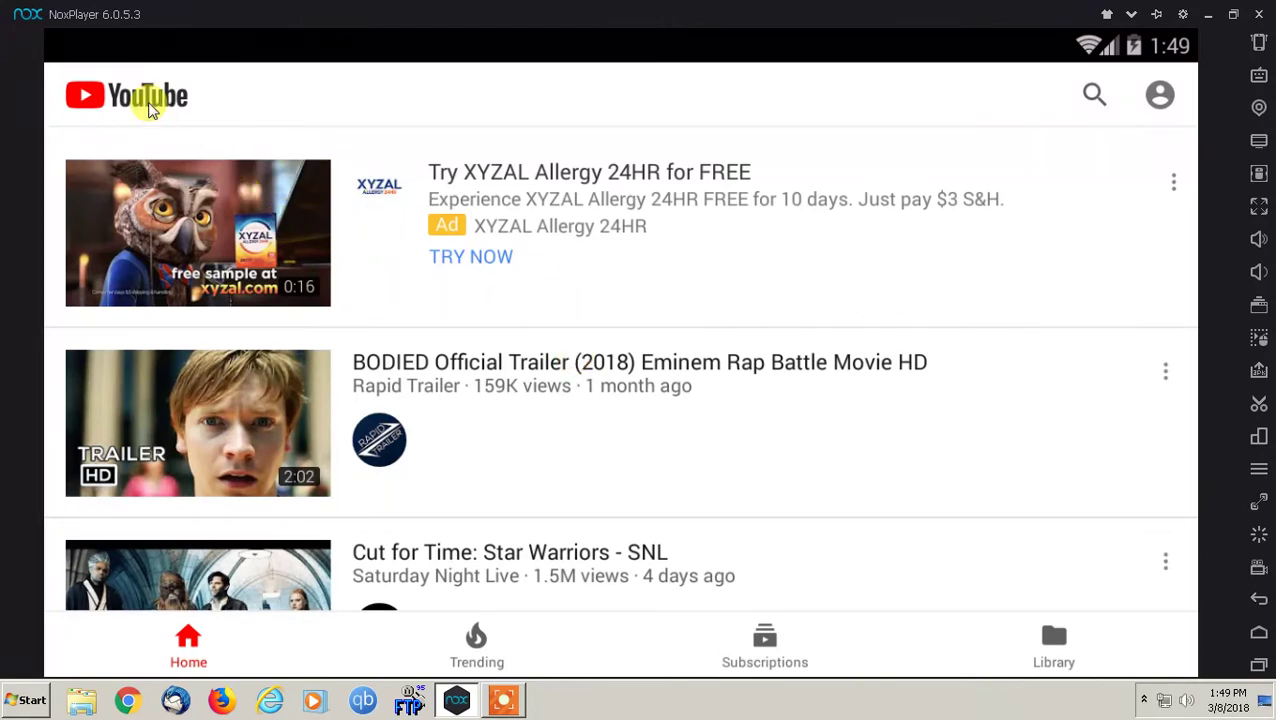
- Look through the YouTube library and browse the videos in the subscriptions feed
{"action": "left_click", "coordinate": [1047, 637]}
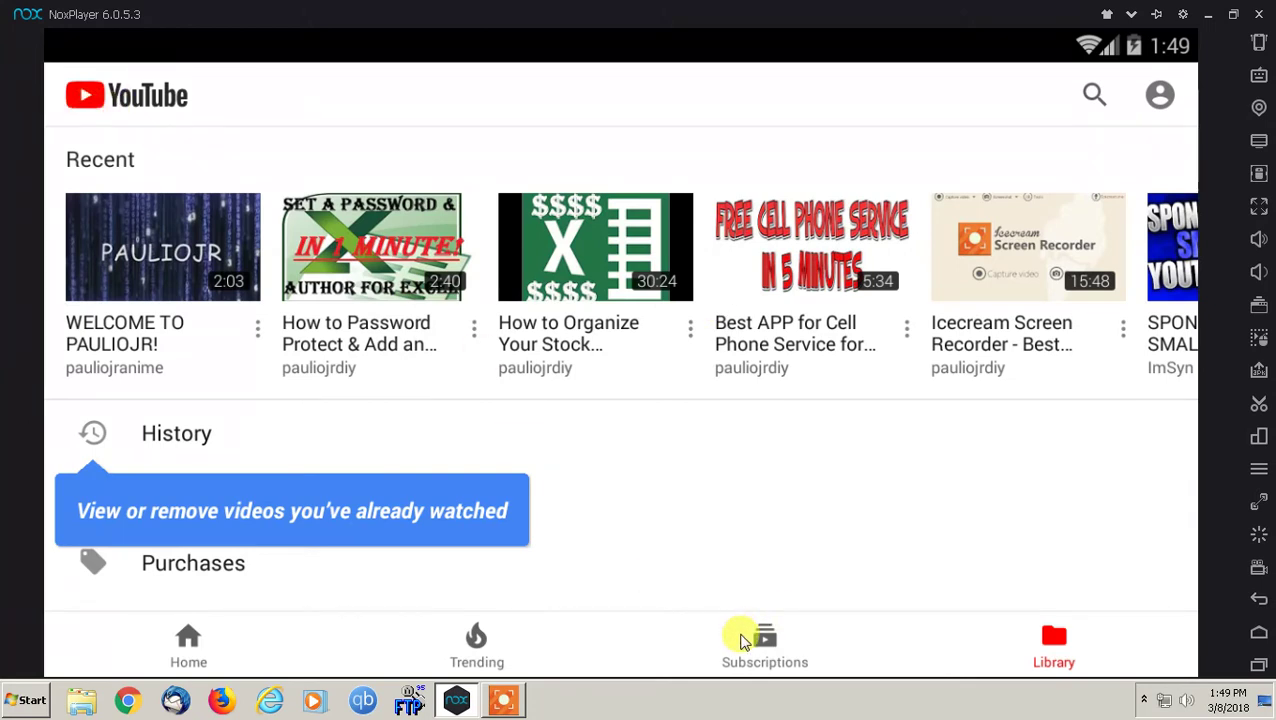
{"action": "left_click", "coordinate": [746, 641]}
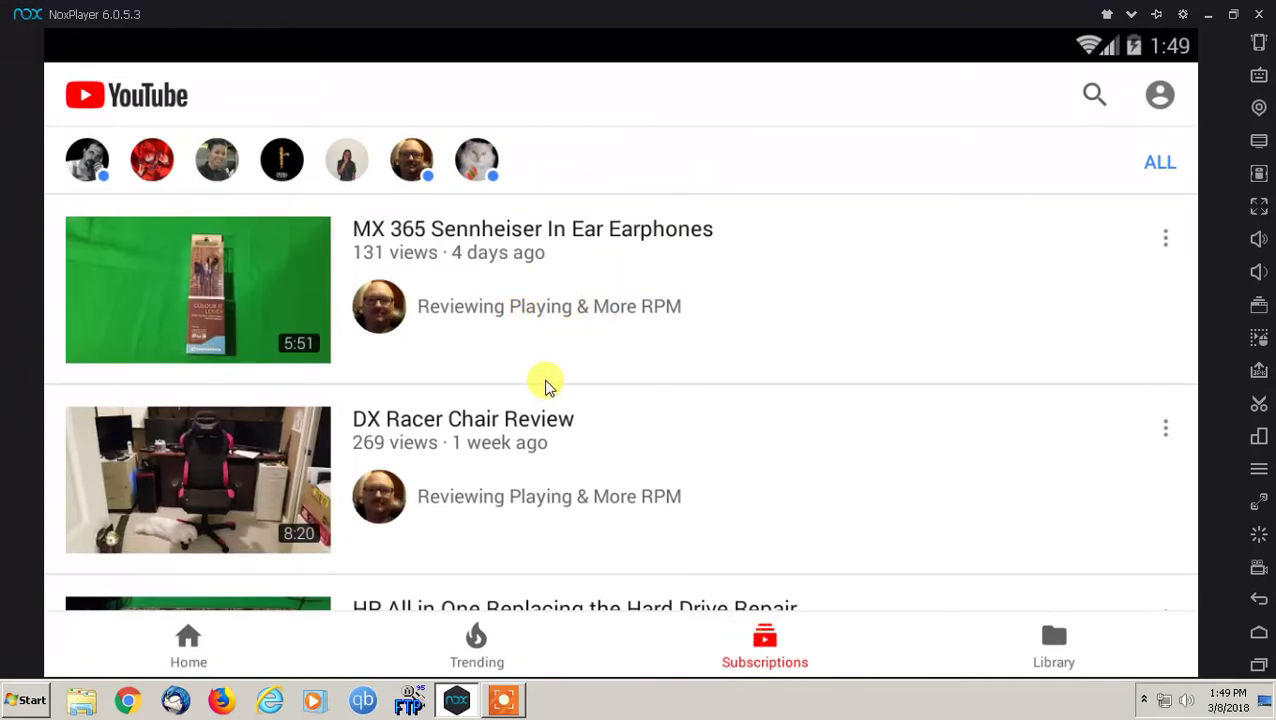
{"action": "scroll", "coordinate": [548, 385], "scroll_direction": "down", "scroll_amount": 1}
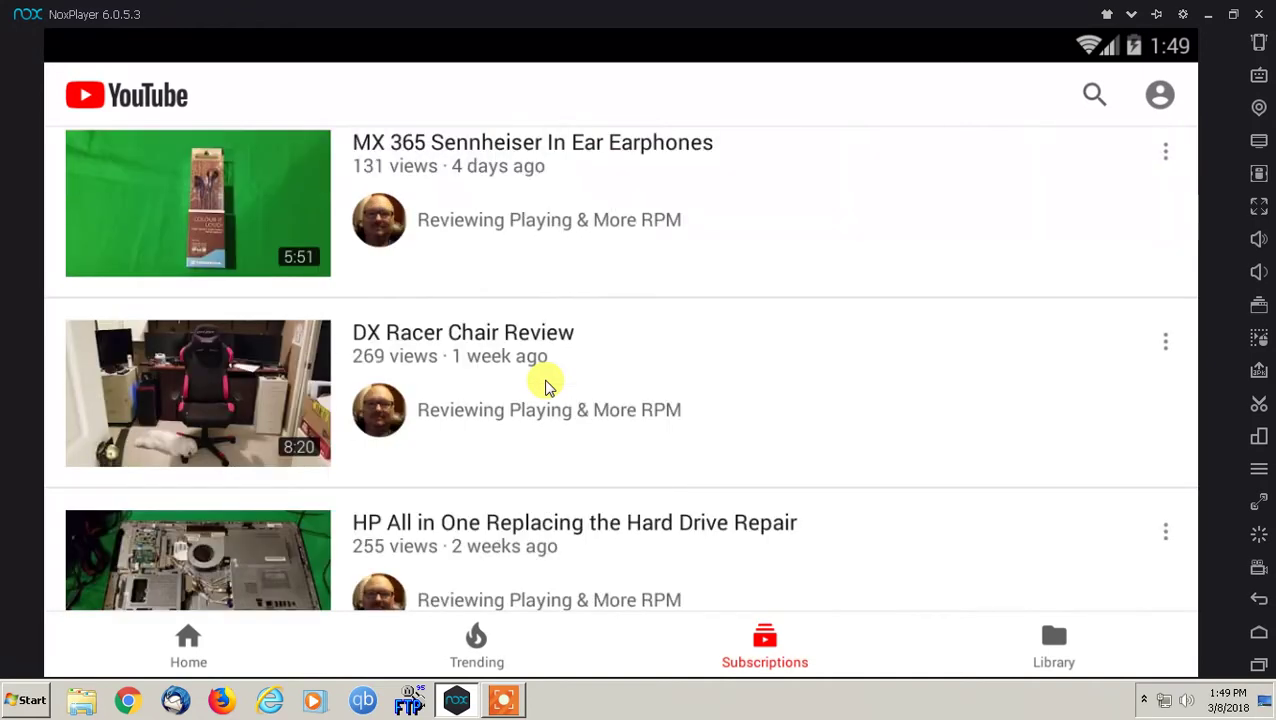
{"action": "scroll", "coordinate": [544, 379], "scroll_direction": "down", "scroll_amount": 2}
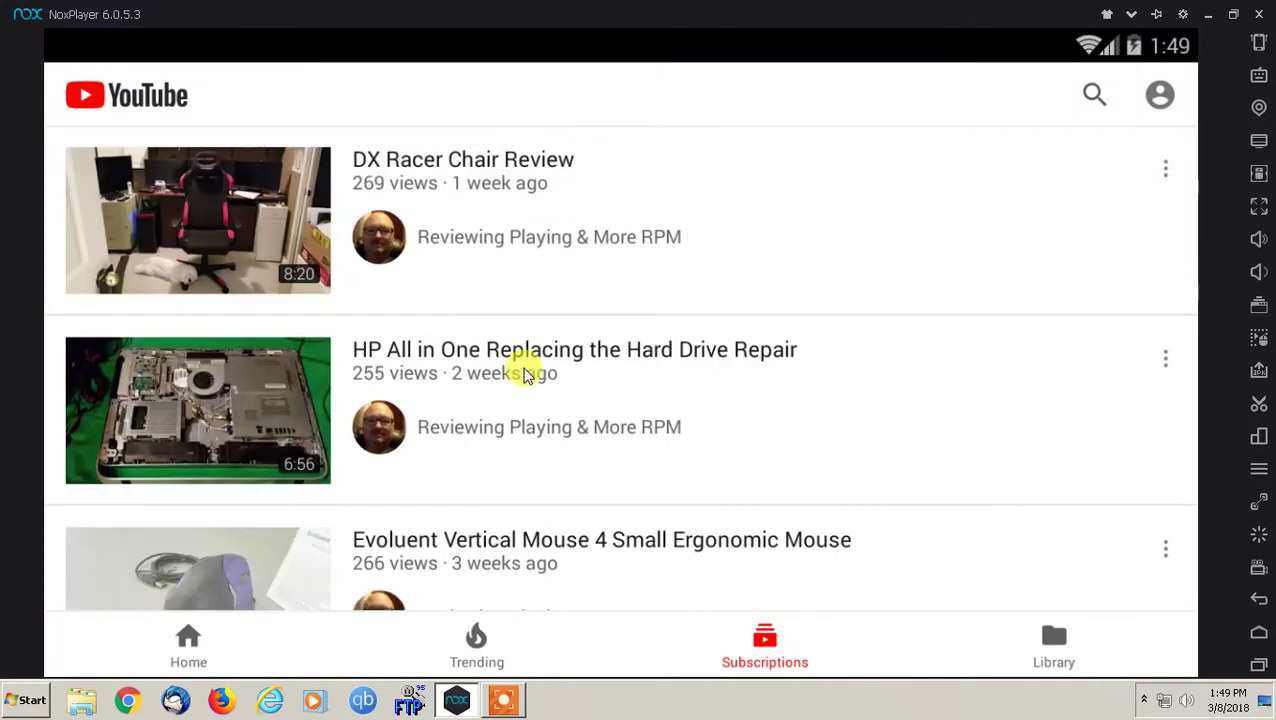
{"action": "scroll", "coordinate": [524, 368], "scroll_direction": "down", "scroll_amount": 2}
{"action": "scroll", "coordinate": [522, 368], "scroll_direction": "down", "scroll_amount": 1}
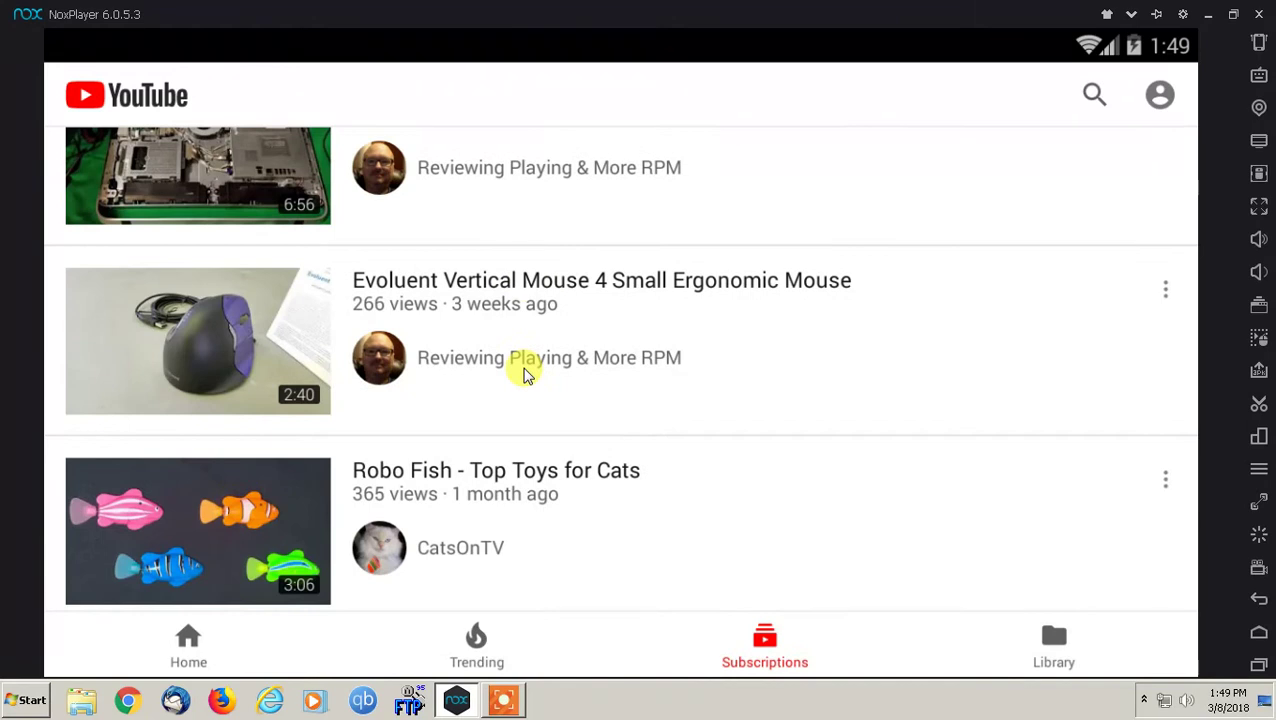
{"action": "scroll", "coordinate": [524, 370], "scroll_direction": "down", "scroll_amount": 2}
{"action": "scroll", "coordinate": [528, 373], "scroll_direction": "up", "scroll_amount": 4}
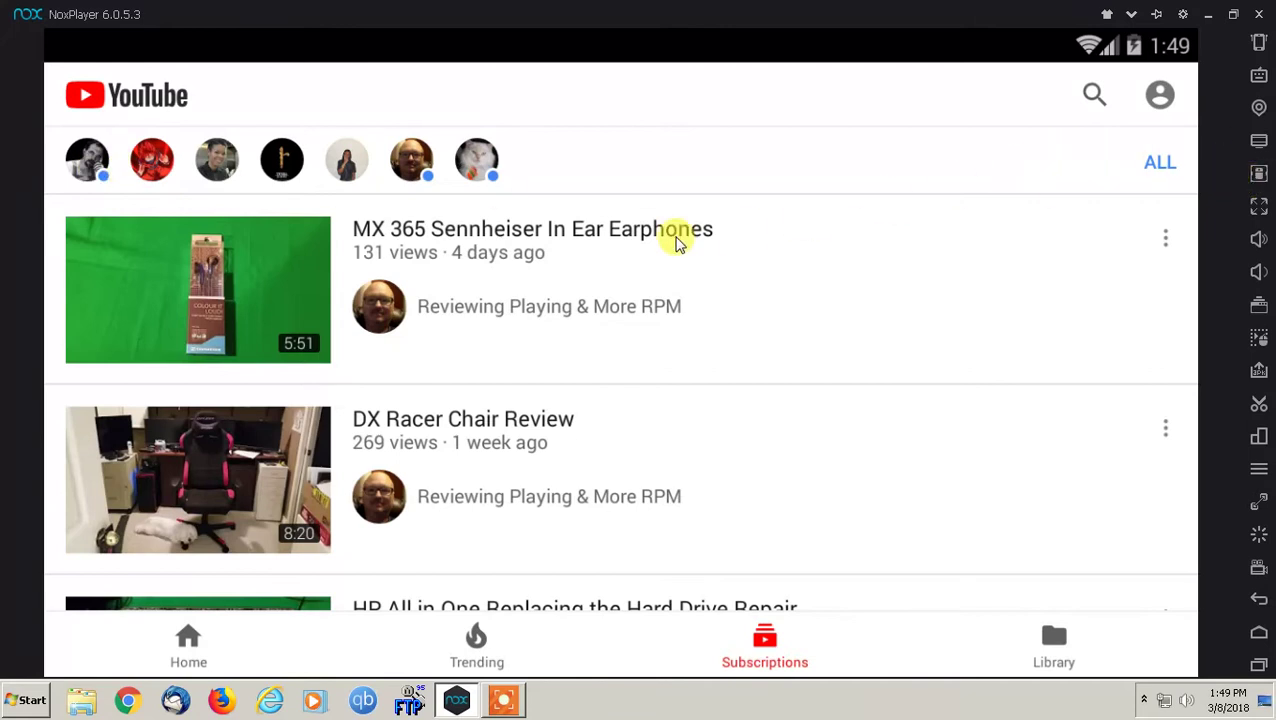
{"action": "scroll", "coordinate": [422, 290], "scroll_direction": "down", "scroll_amount": 1}
{"action": "scroll", "coordinate": [422, 294], "scroll_direction": "down", "scroll_amount": 2}
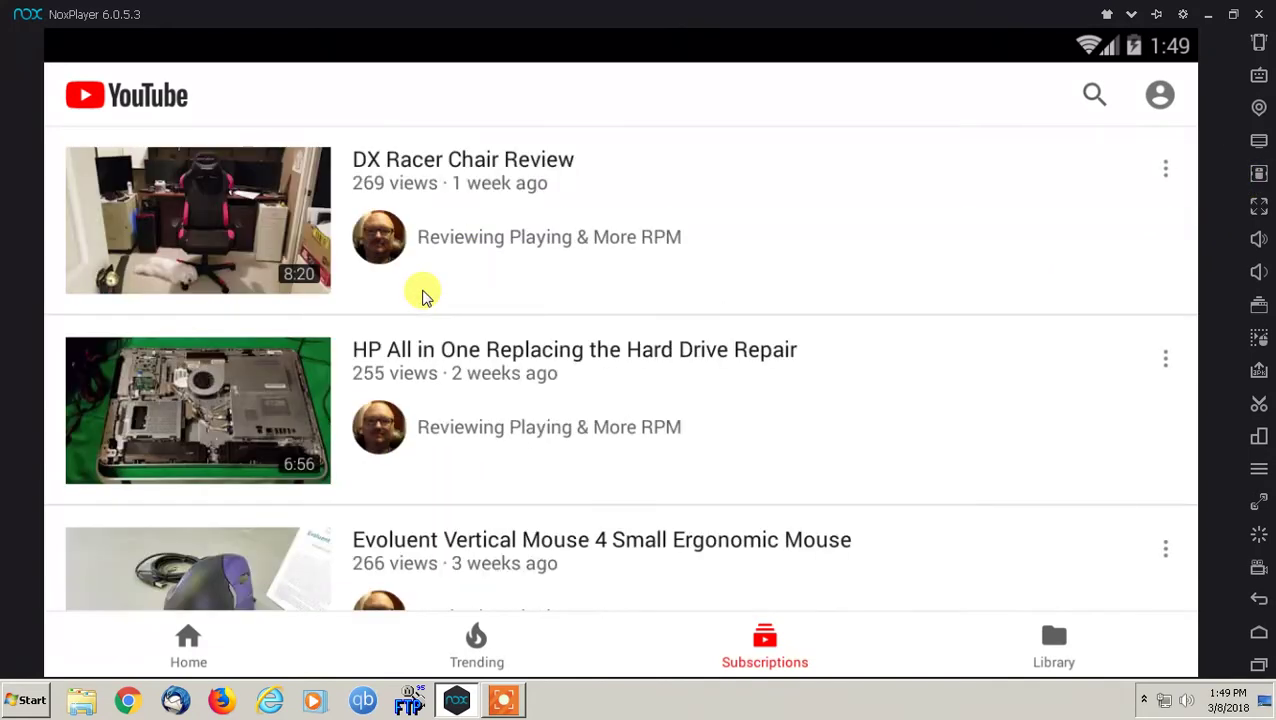
- Play the "HP All in One Replacing the Hard Drive Repair" video and set its quality to Auto
{"action": "left_click", "coordinate": [212, 398]}
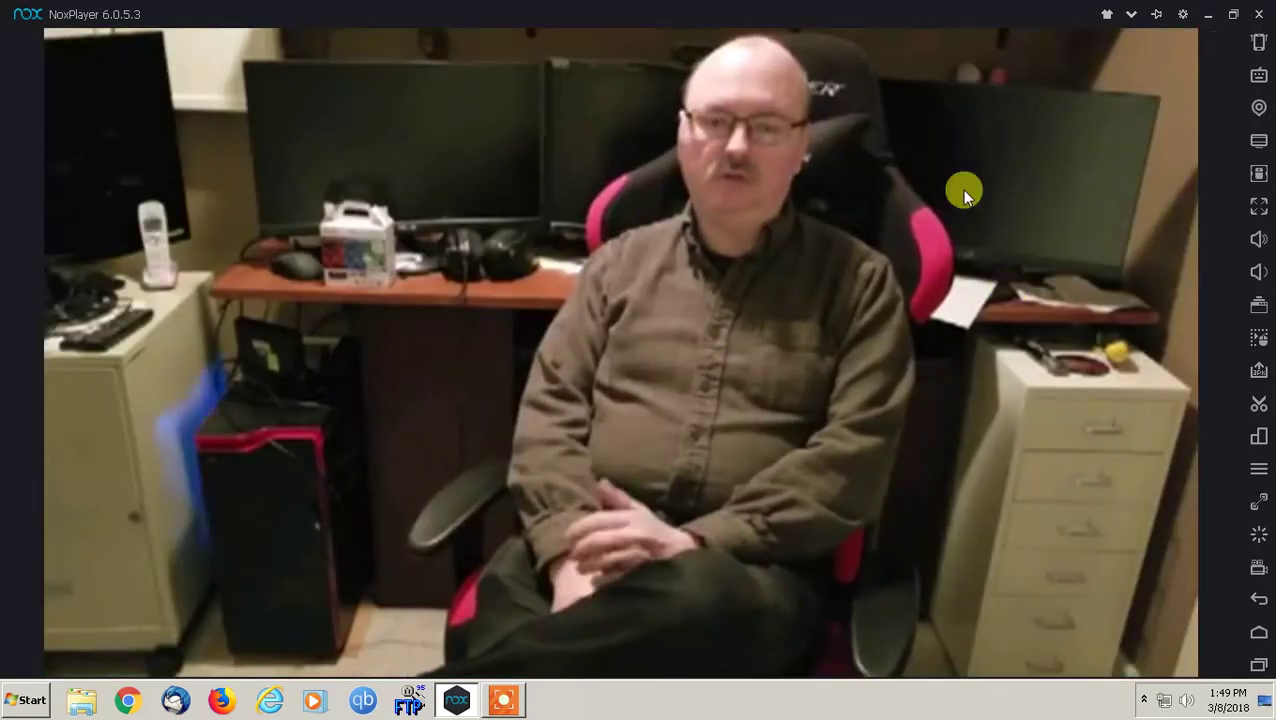
{"action": "left_click", "coordinate": [925, 209]}
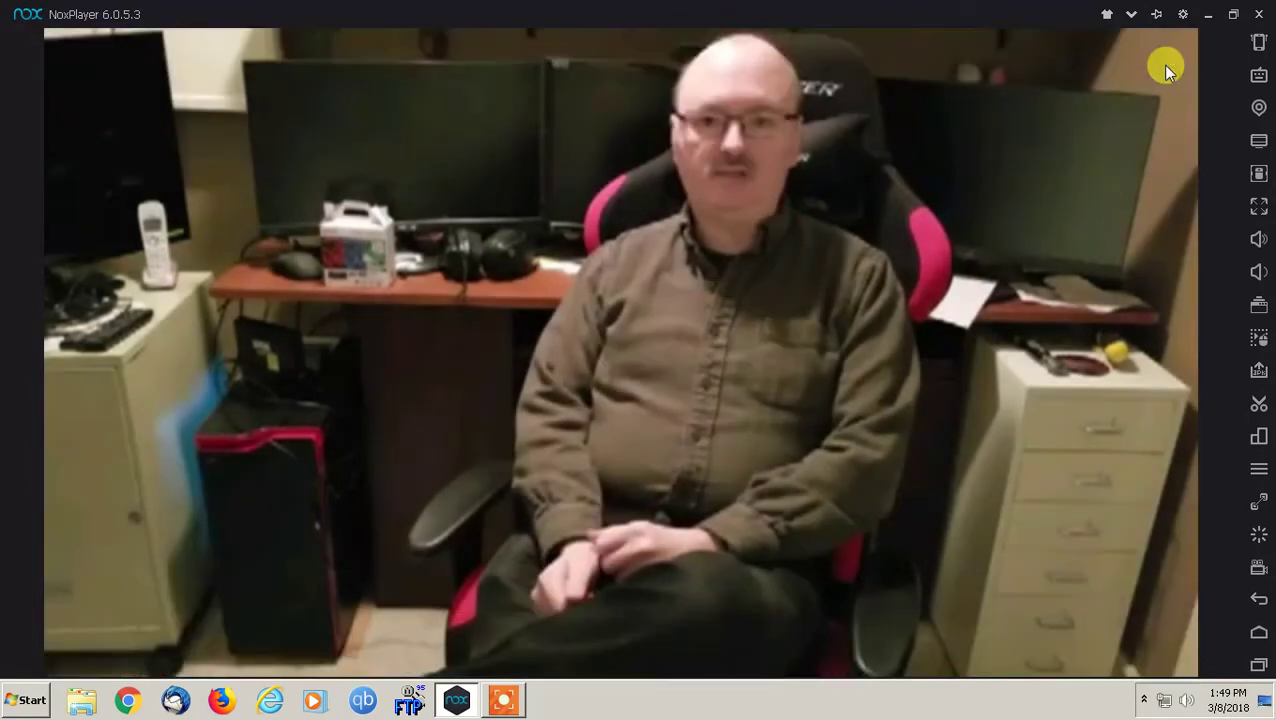
{"action": "left_click", "coordinate": [1161, 64]}
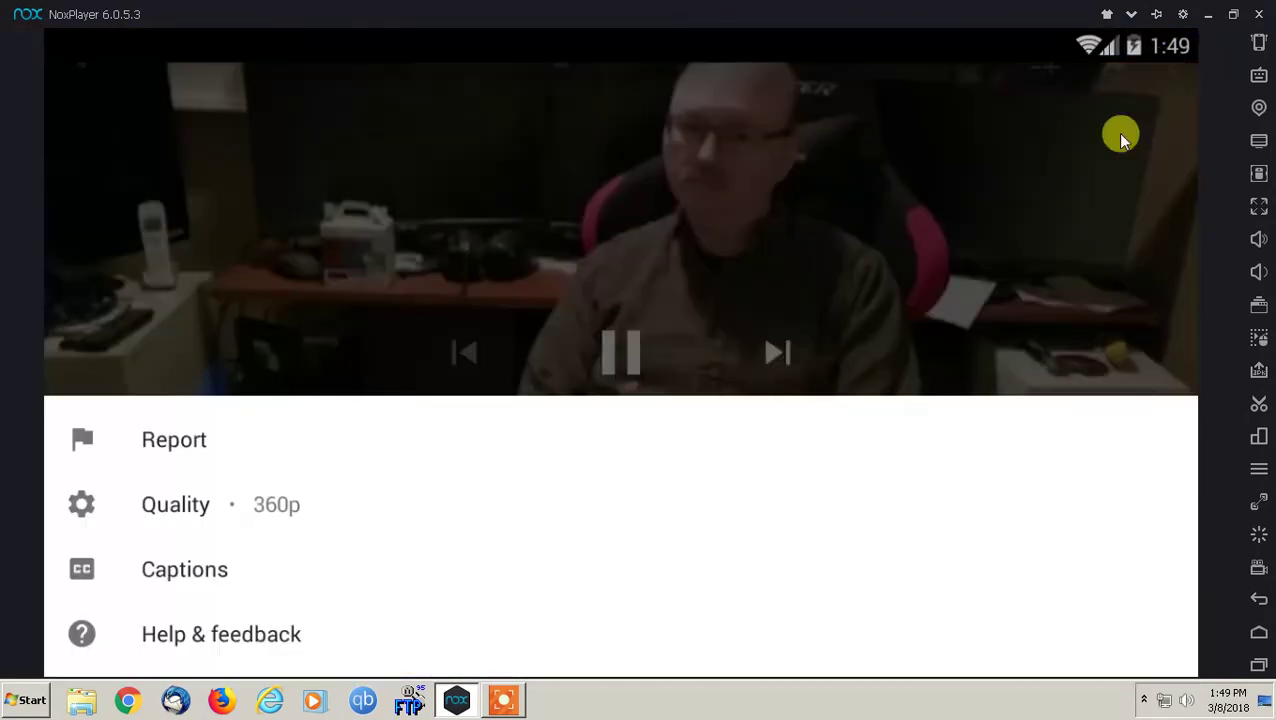
{"action": "left_click", "coordinate": [287, 505]}
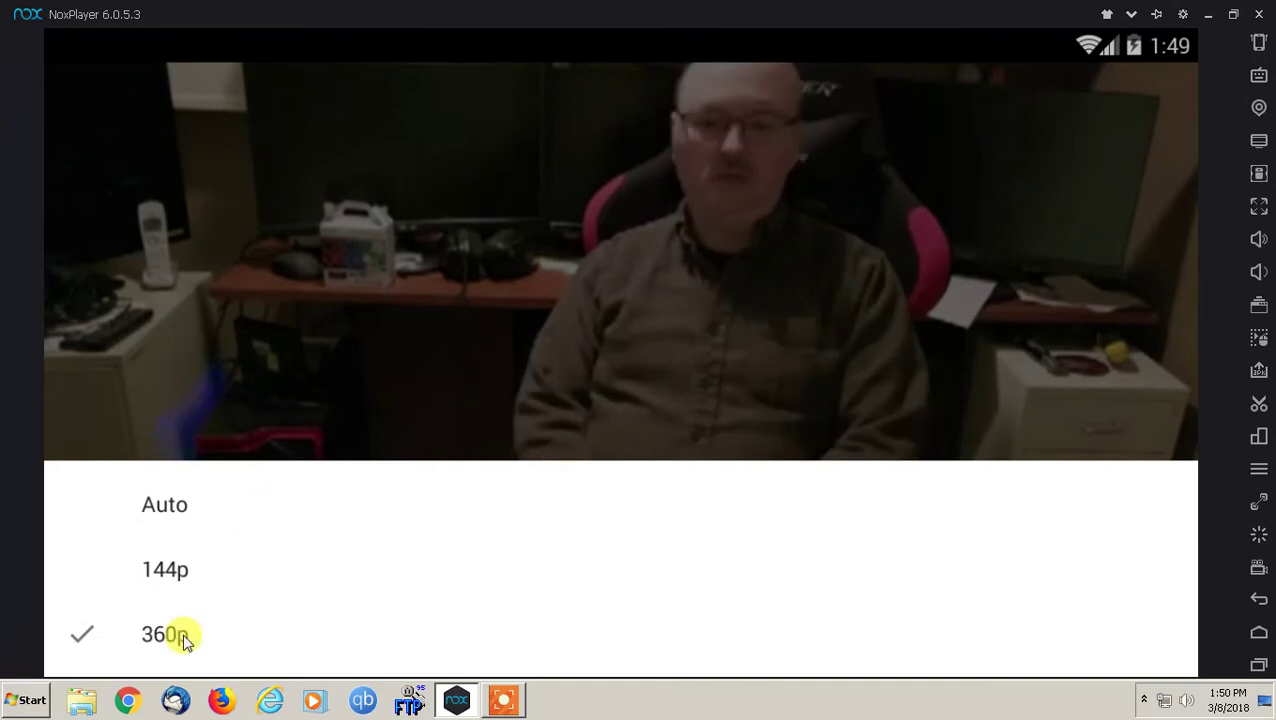
{"action": "left_click", "coordinate": [190, 506]}
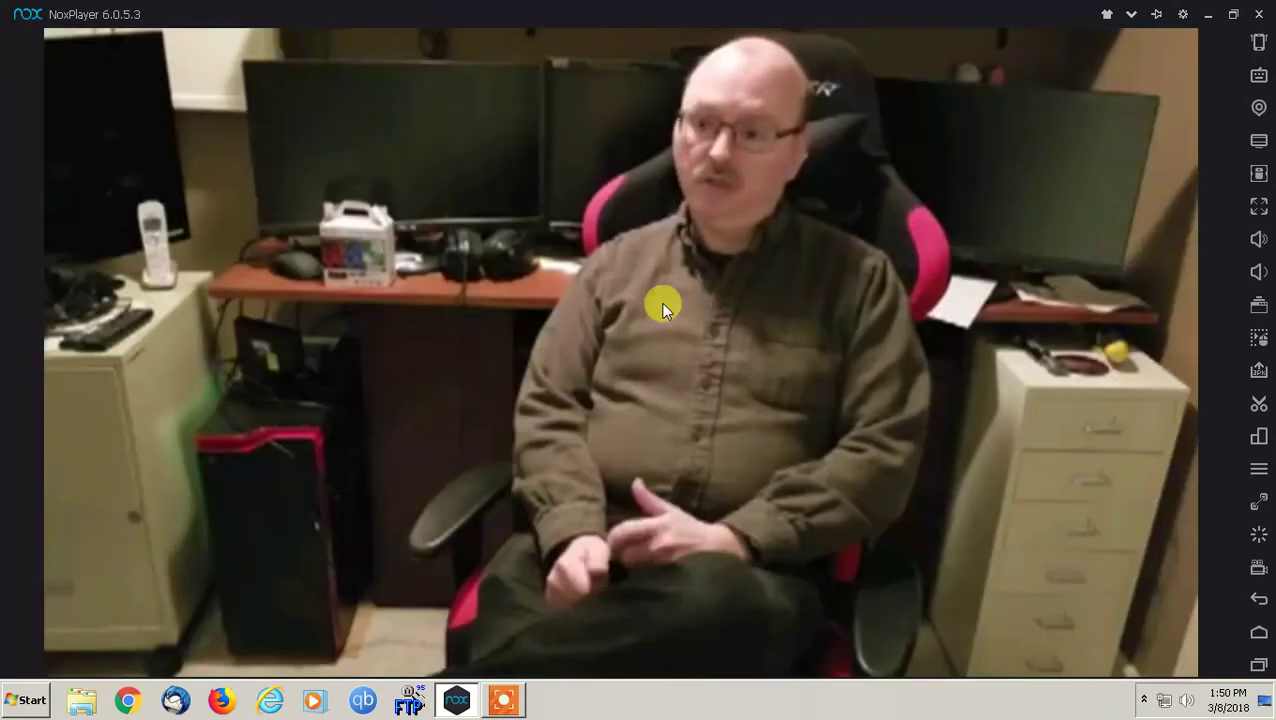
- Take the hard drive repair video out of full screen and pause it
{"action": "left_click", "coordinate": [908, 259]}
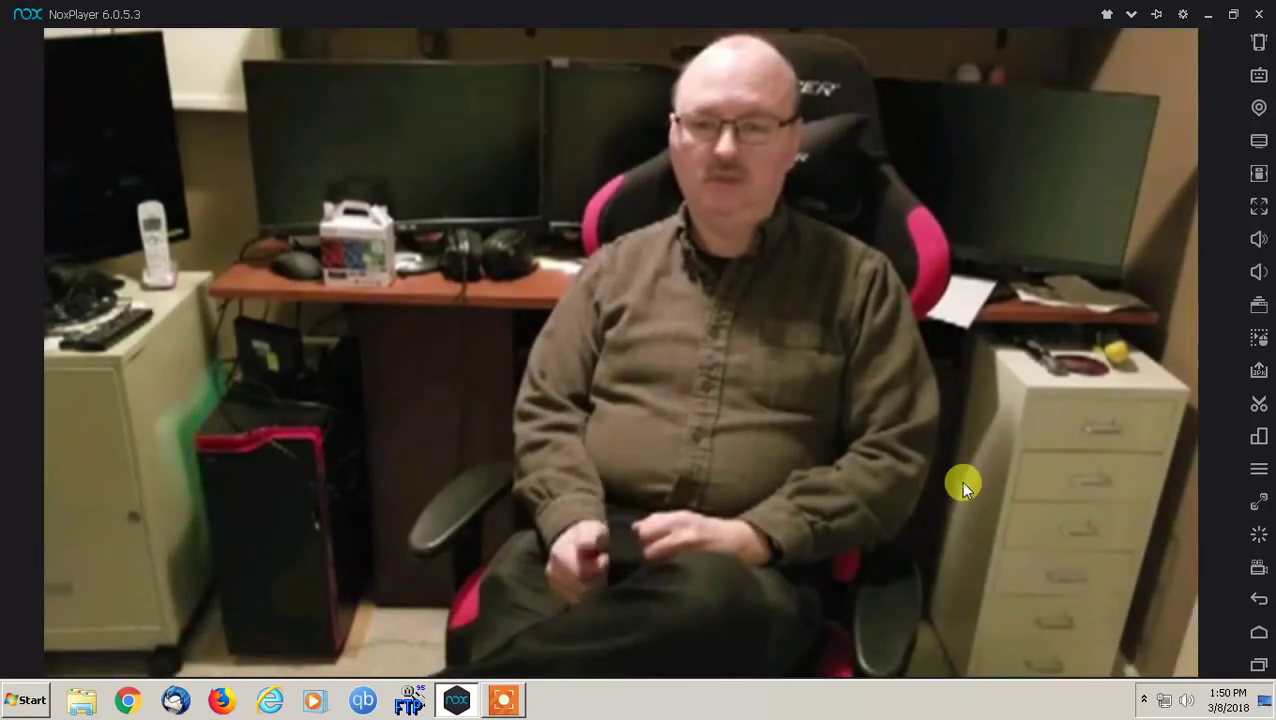
{"action": "left_click", "coordinate": [960, 480]}
{"action": "left_click", "coordinate": [1168, 615]}
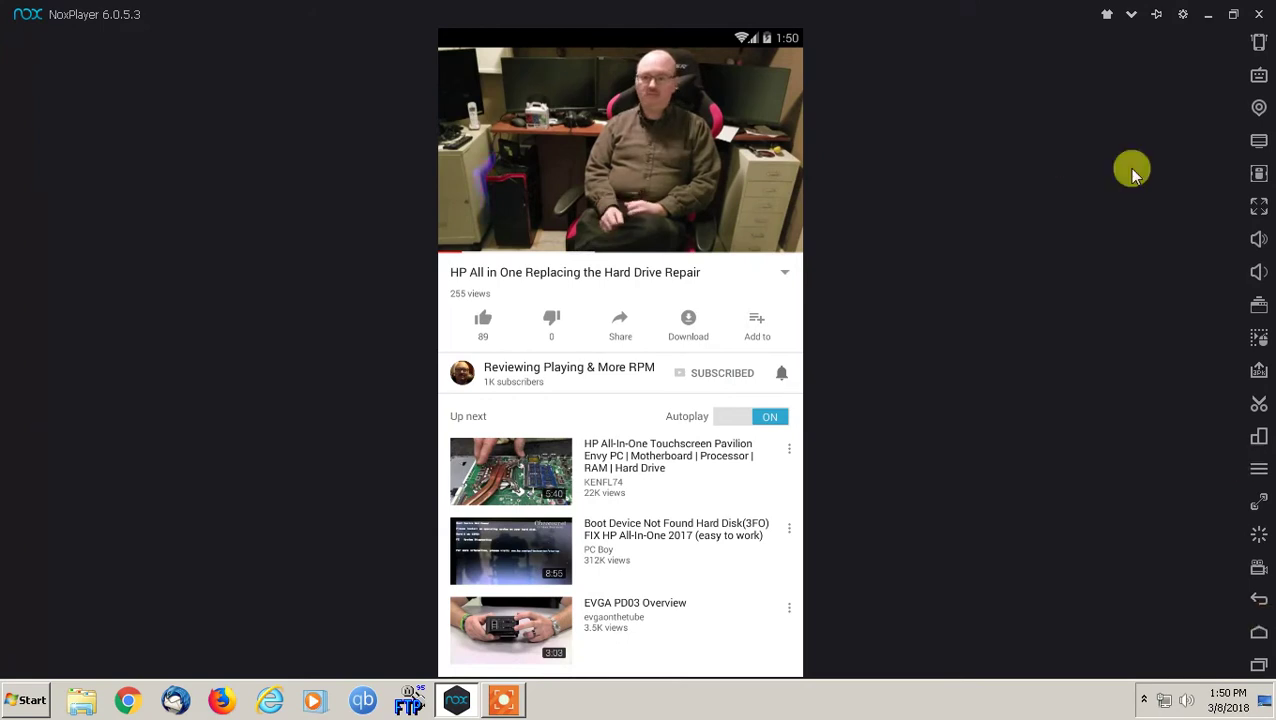
{"action": "left_click", "coordinate": [668, 154]}
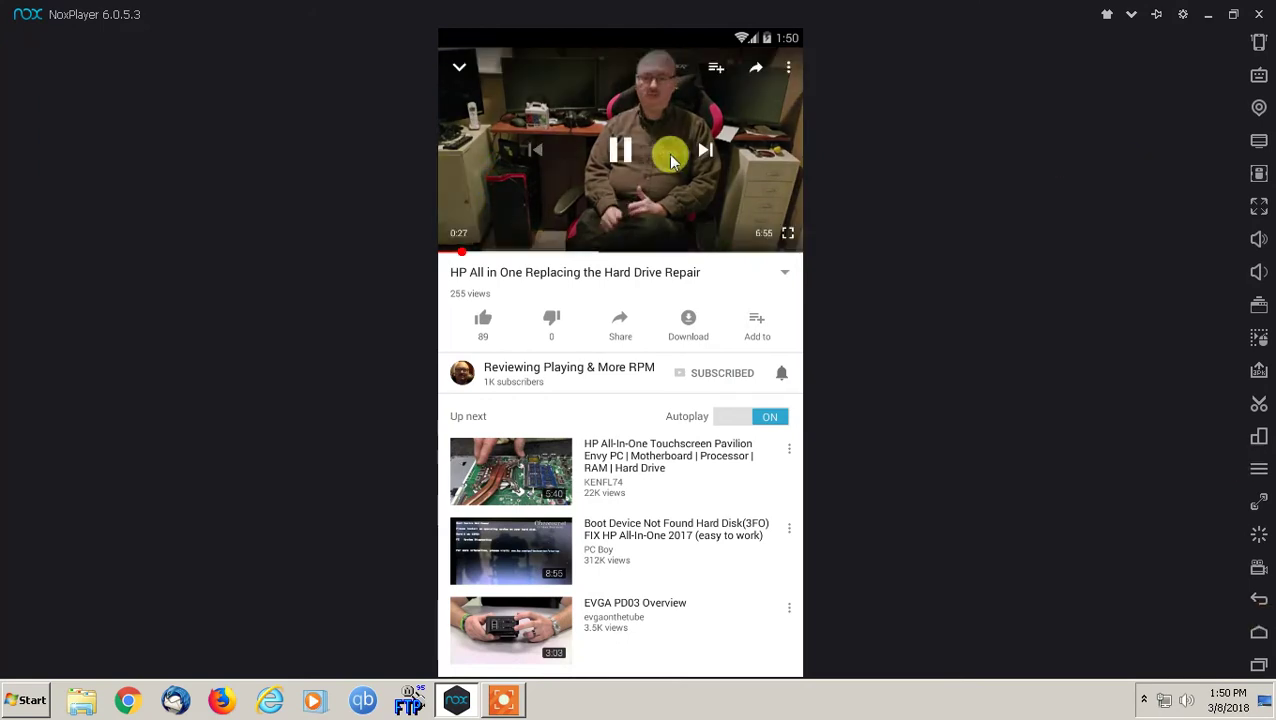
{"action": "left_click", "coordinate": [620, 148]}
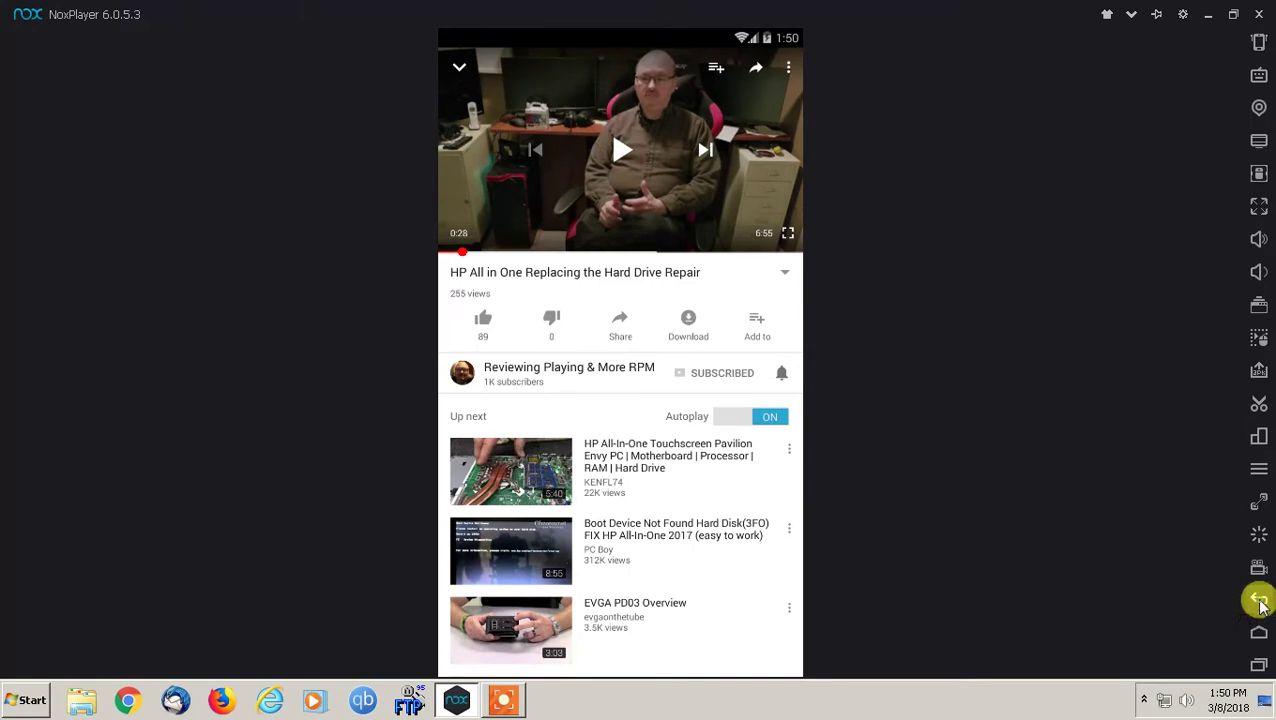
- Return to the YouTube home feed and dismiss the minimized video player
{"action": "left_click", "coordinate": [1259, 601]}
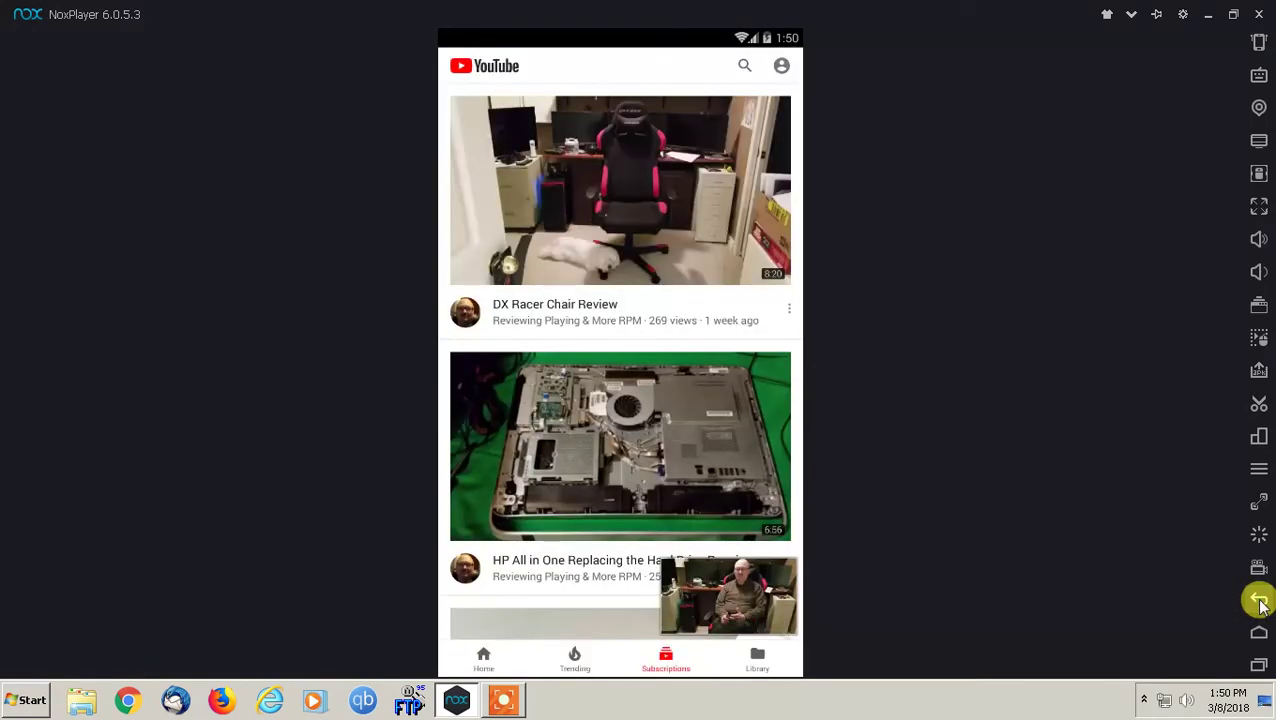
{"action": "left_click", "coordinate": [1259, 601]}
{"action": "left_click", "coordinate": [1259, 601]}
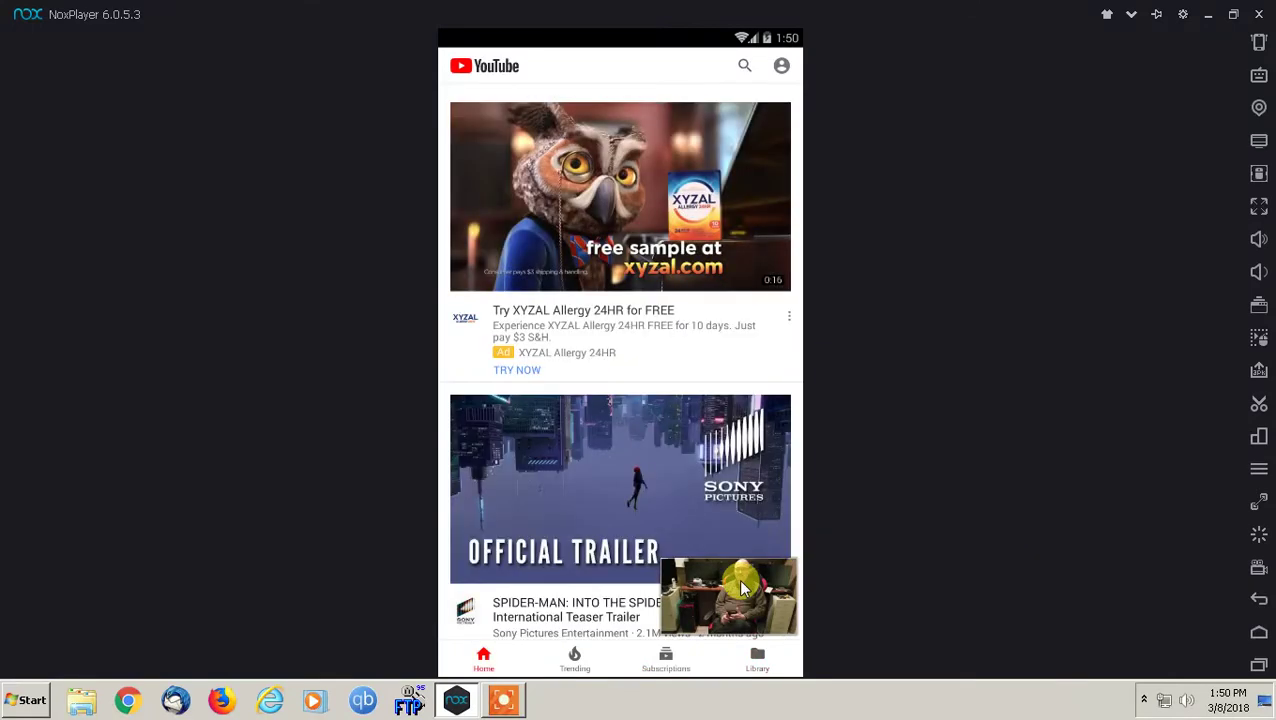
{"action": "left_click_drag", "start_coordinate": [738, 573], "coordinate": [712, 578]}
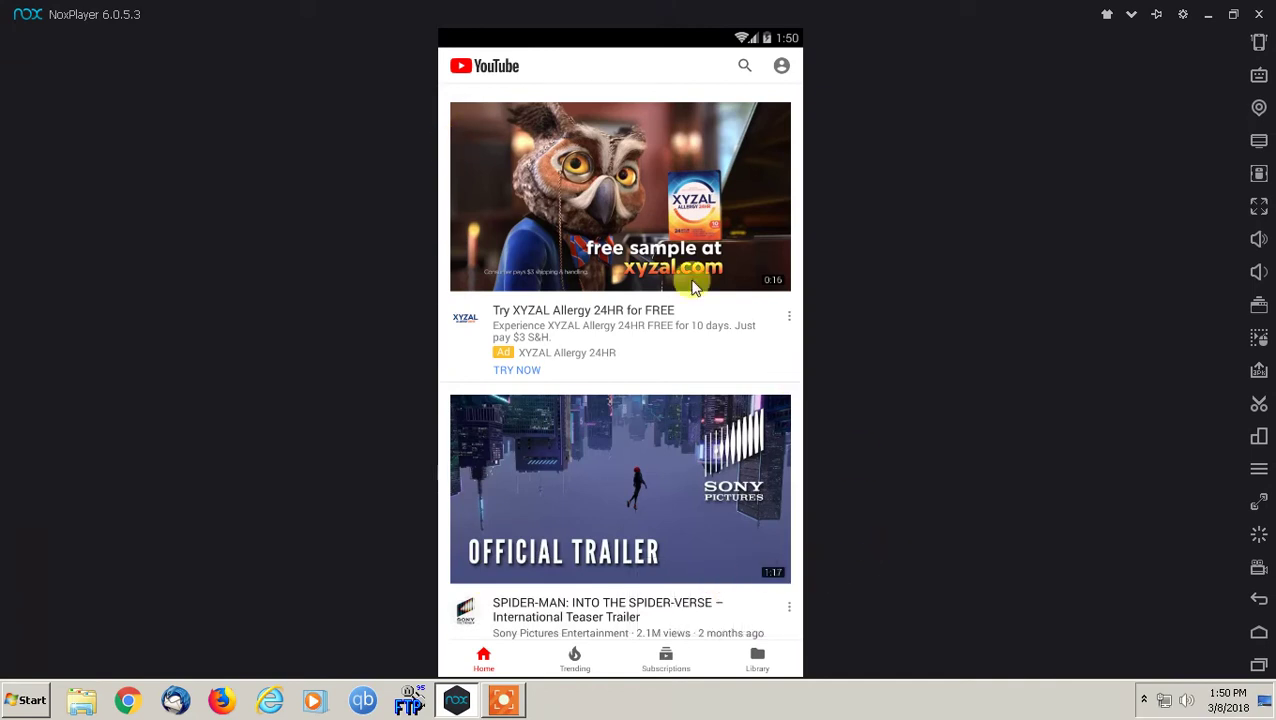
- Play the "SPIDER-MAN: INTO THE SPIDER-VERSE – International Teaser Trailer" in full screen
{"action": "left_click", "coordinate": [611, 474]}
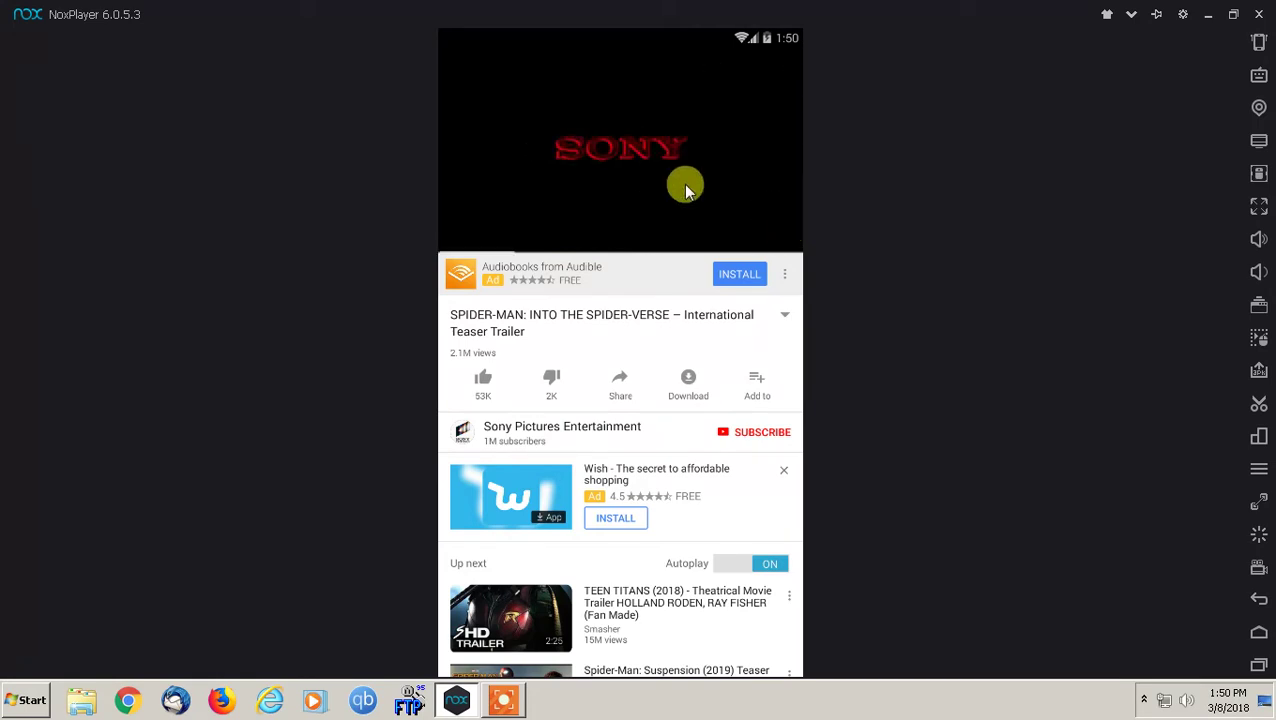
{"action": "left_click", "coordinate": [772, 197]}
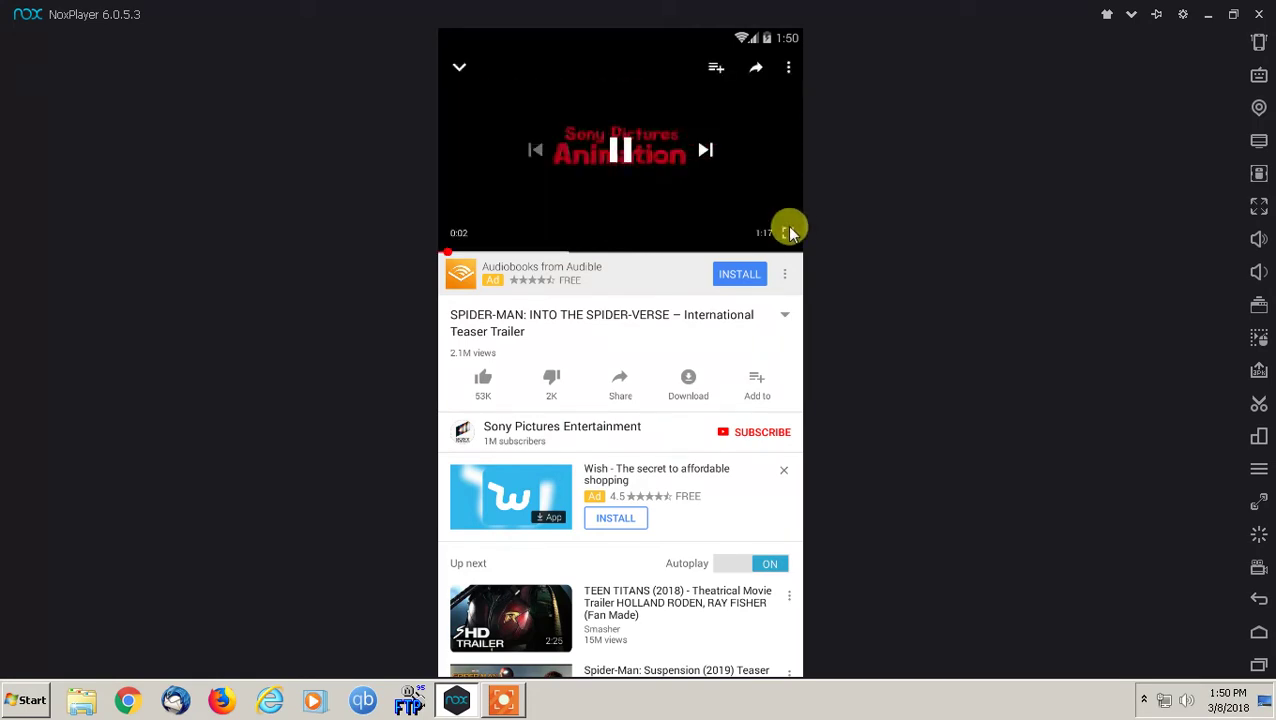
{"action": "left_click", "coordinate": [786, 231]}
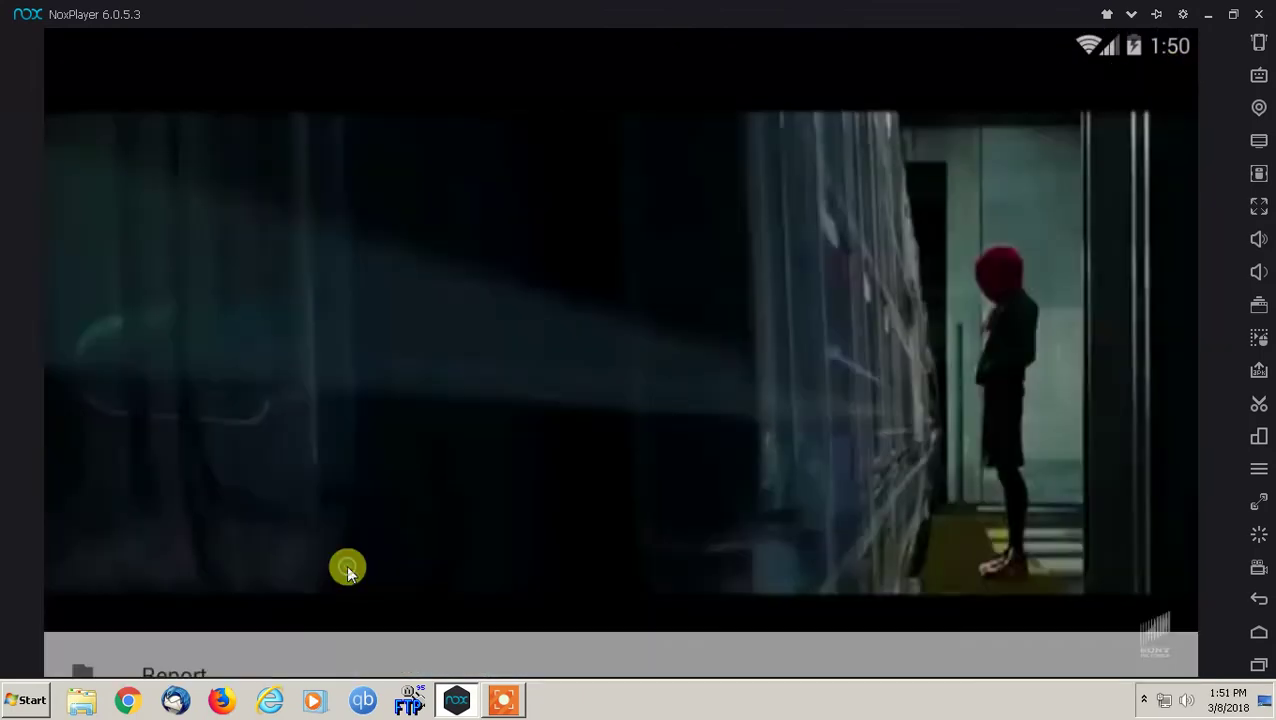
- Check the trailer's available quality options without changing them, and go back to the YouTube home feed
{"action": "left_click", "coordinate": [464, 265]}
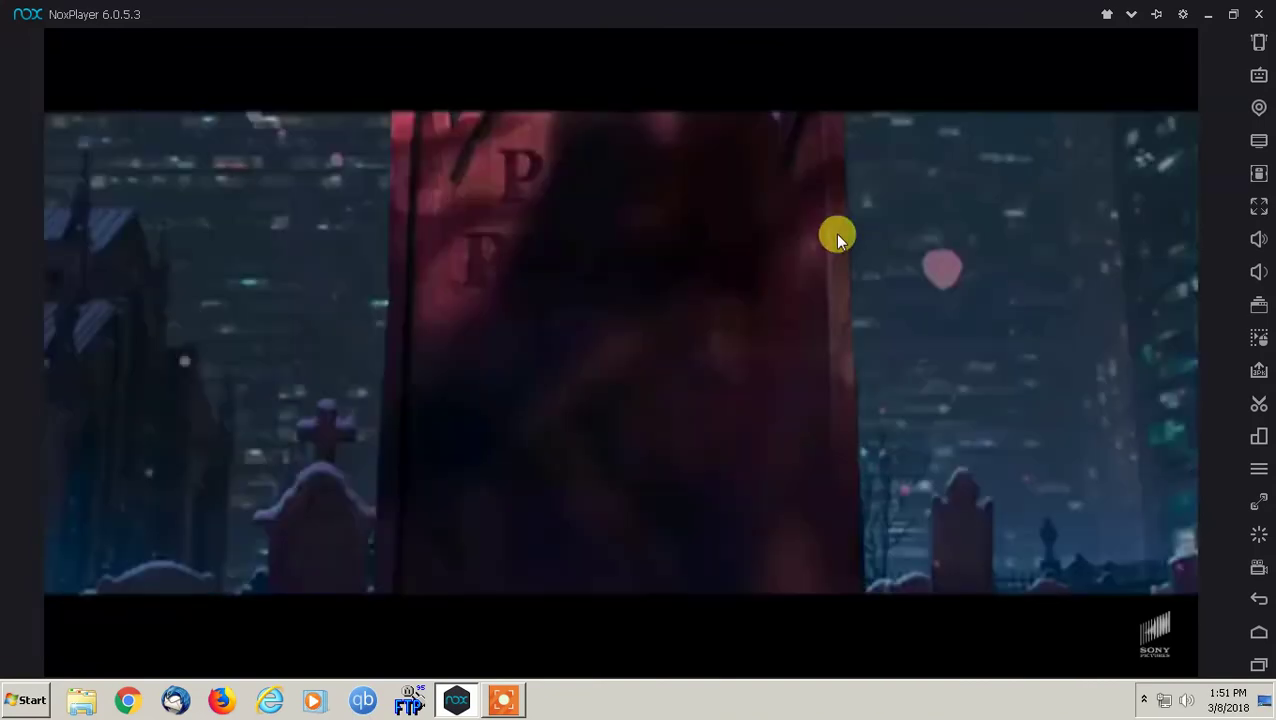
{"action": "left_click", "coordinate": [474, 266]}
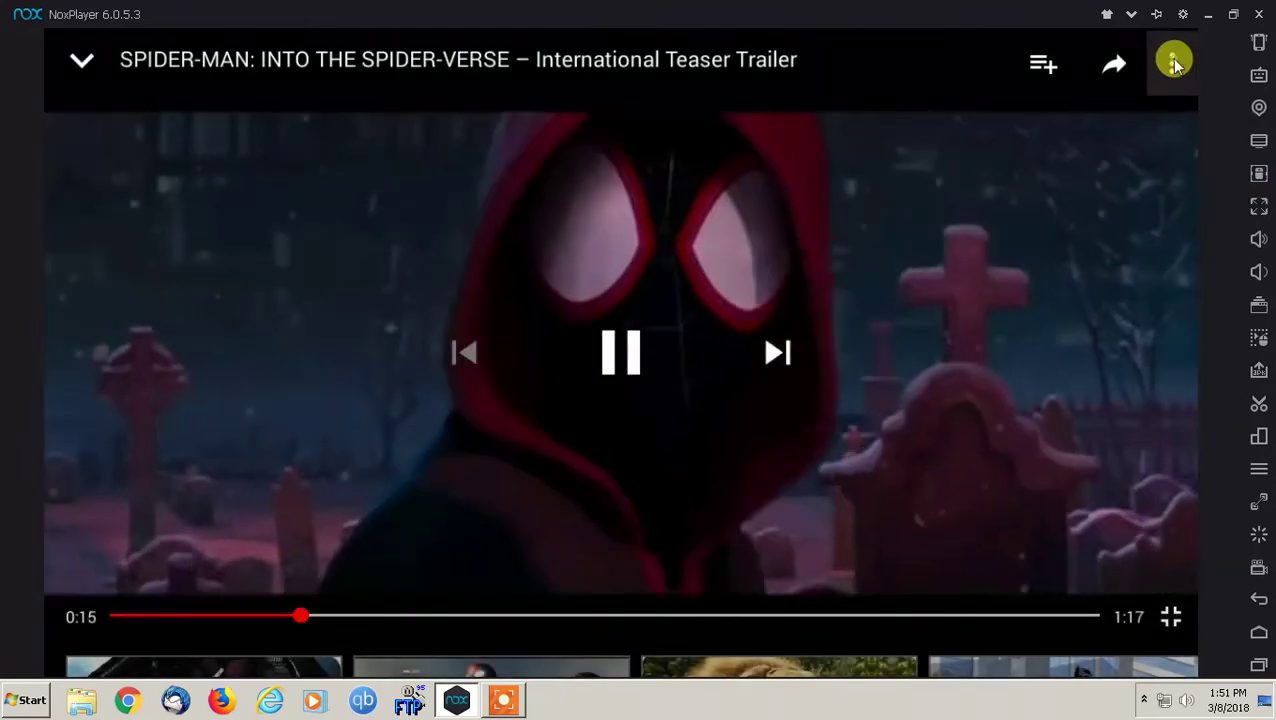
{"action": "left_click", "coordinate": [1172, 64]}
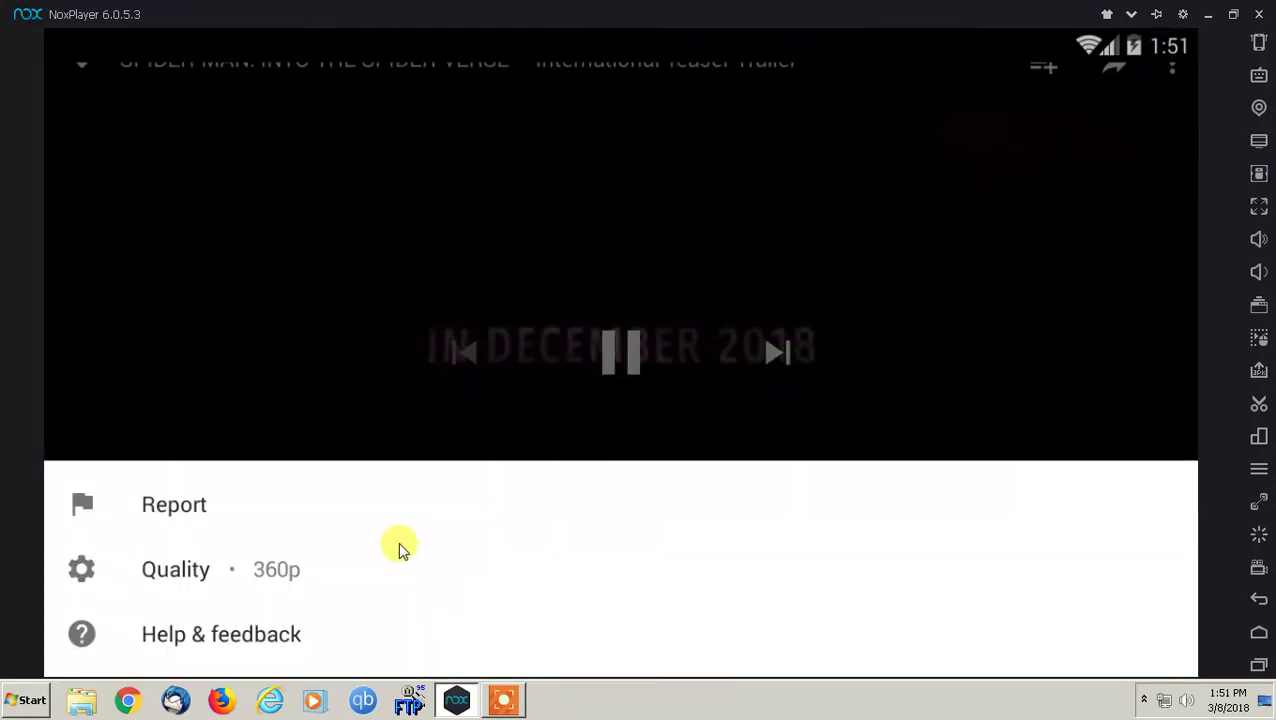
{"action": "left_click", "coordinate": [370, 570]}
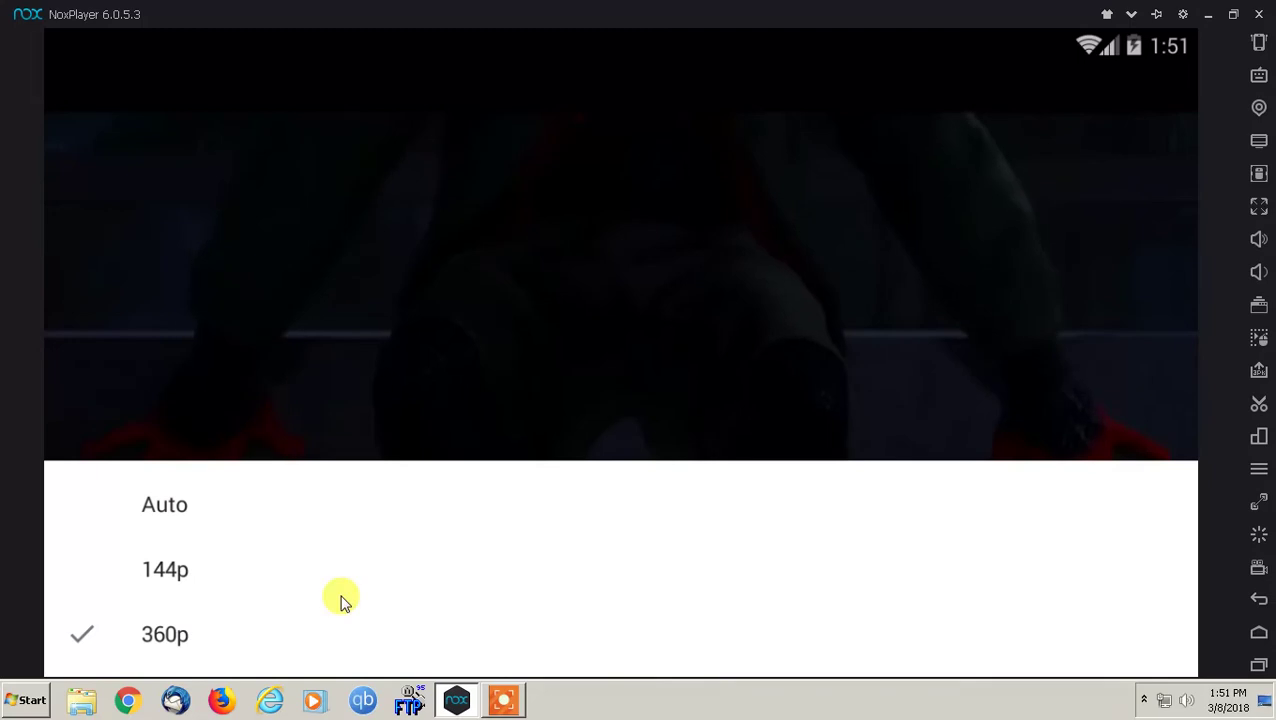
{"action": "left_click", "coordinate": [448, 304]}
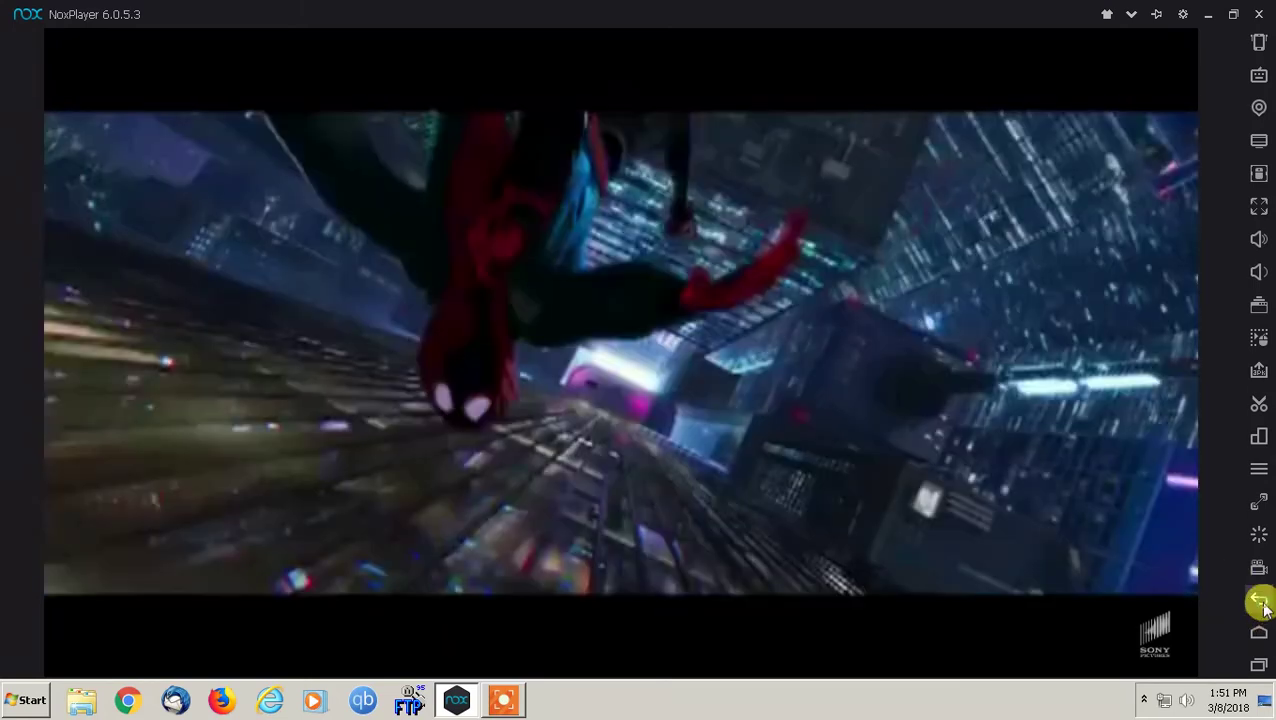
{"action": "left_click", "coordinate": [1261, 603]}
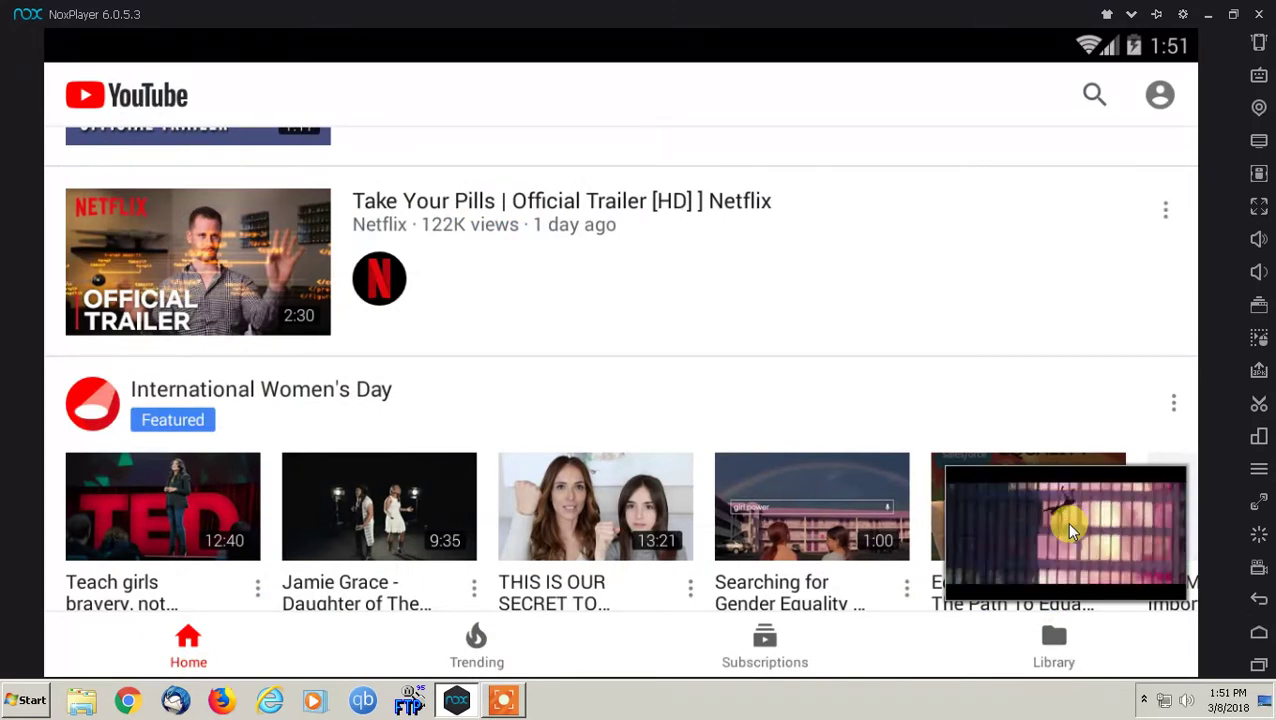
- Dismiss the minimized trailer player and go back through Google Play to the emulator's home screen
{"action": "left_click_drag", "start_coordinate": [1050, 525], "coordinate": [40, 580]}
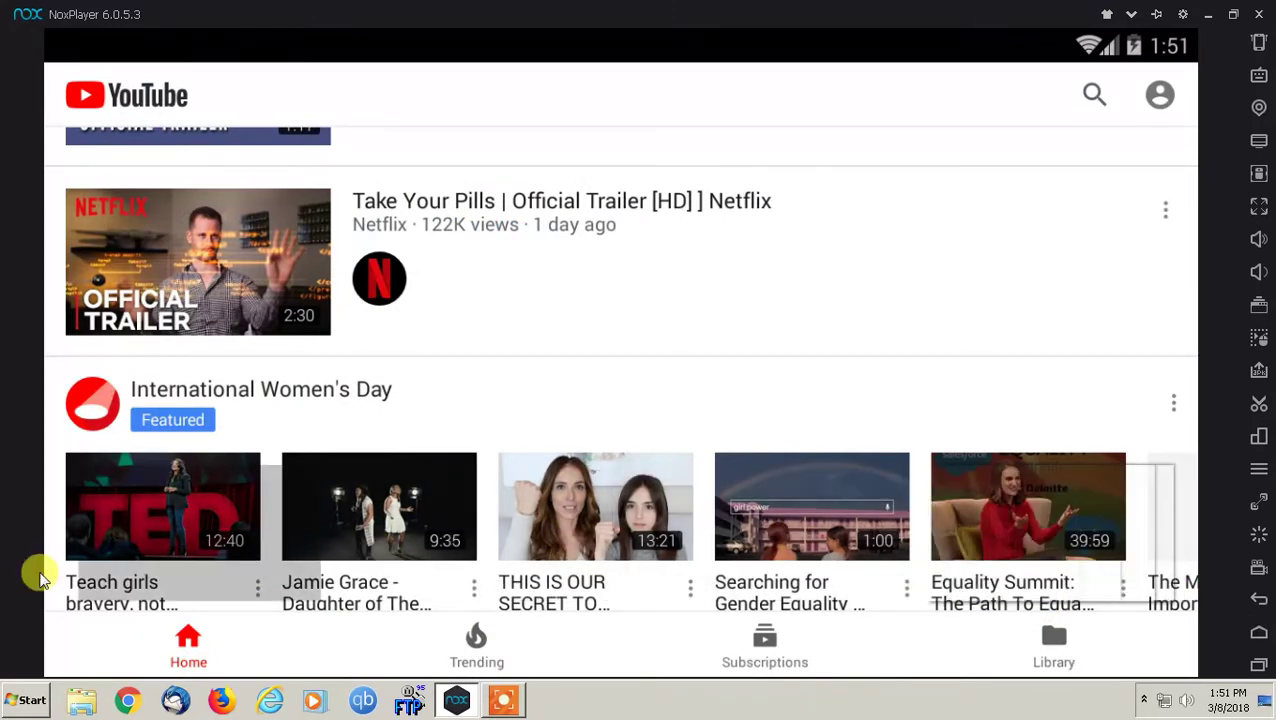
{"action": "left_click", "coordinate": [1250, 609]}
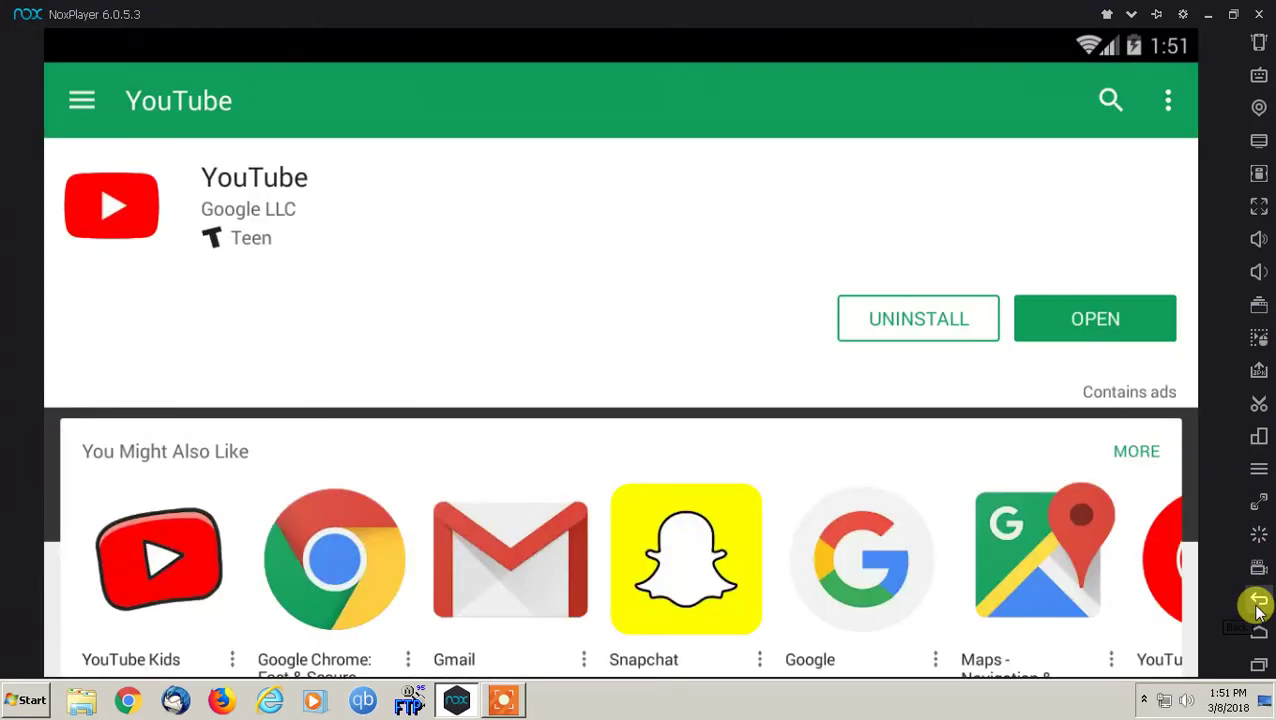
{"action": "left_click", "coordinate": [1258, 604]}
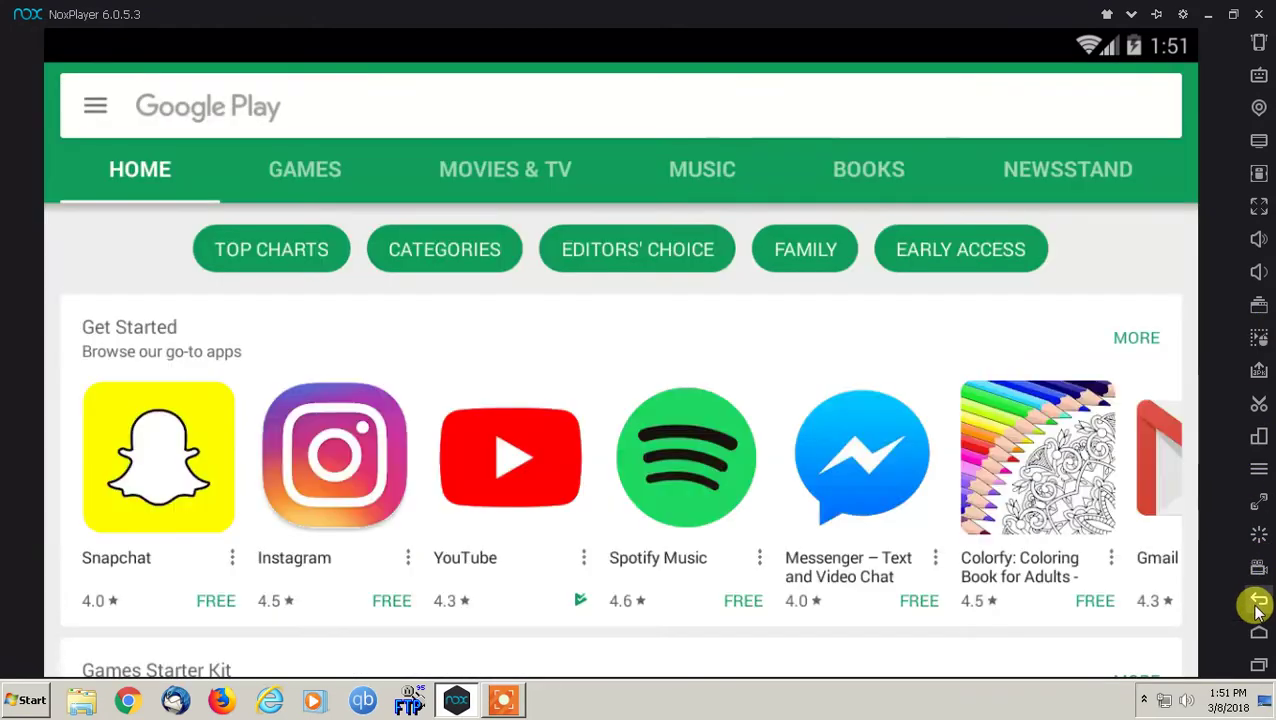
{"action": "left_click", "coordinate": [1257, 605]}
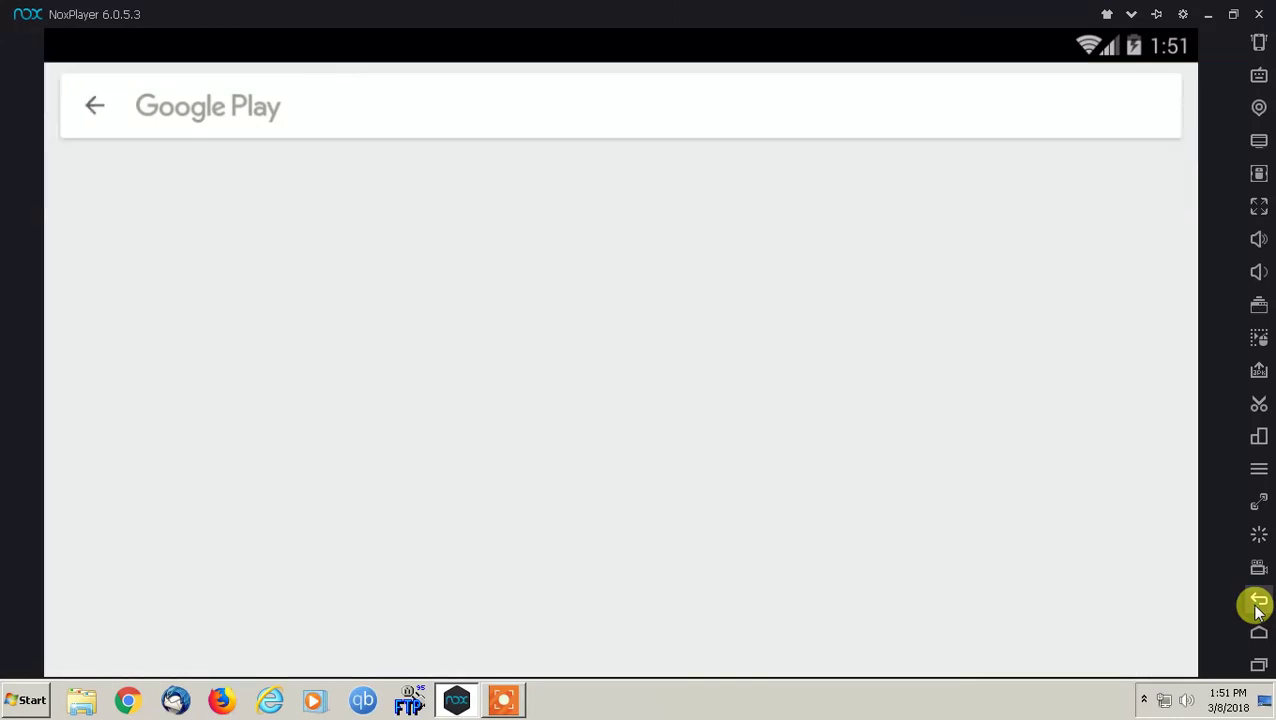
{"action": "left_click", "coordinate": [1257, 605]}
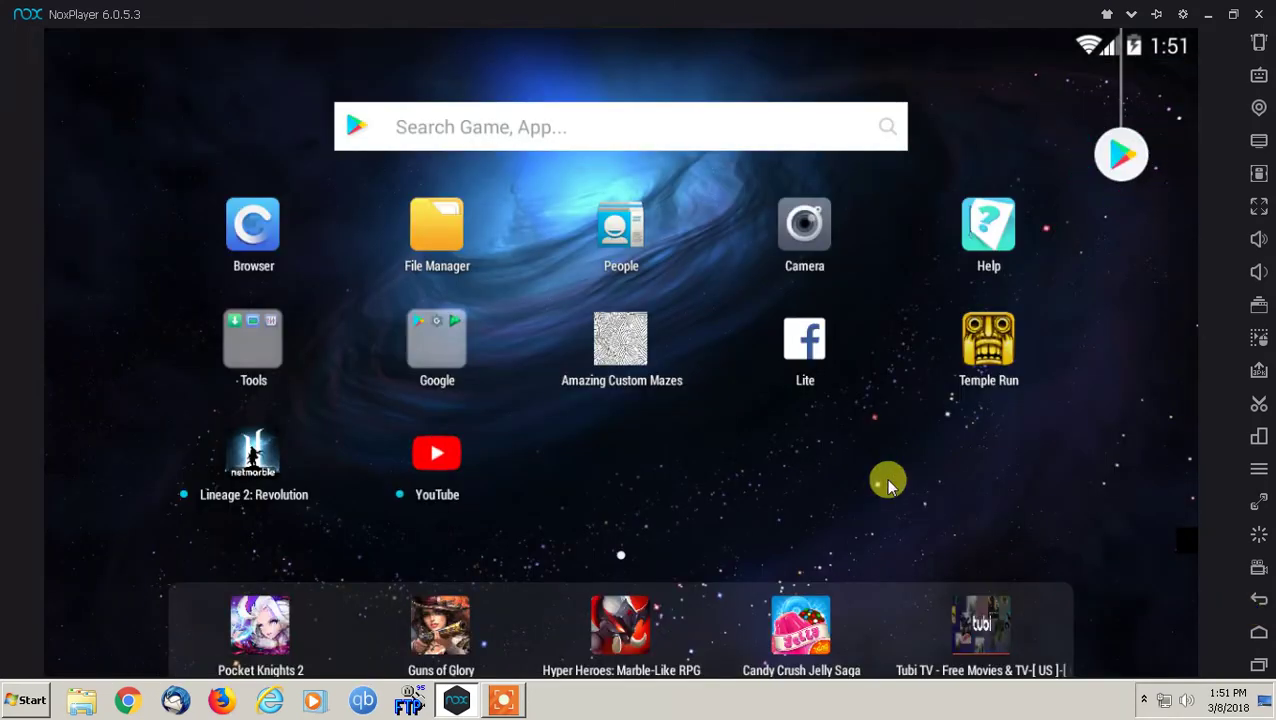
- Download and install the Nox video recorder component, and close the VideoRecord window without recording
{"action": "left_click", "coordinate": [1258, 569]}
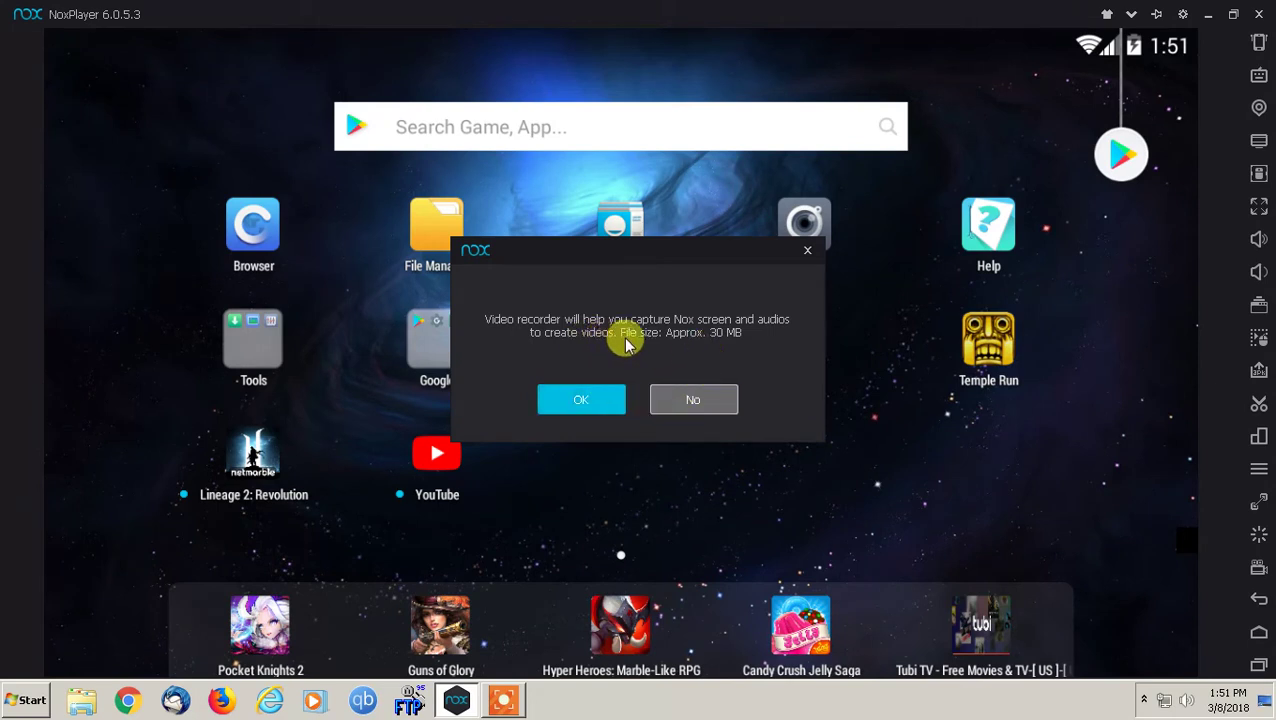
{"action": "left_click", "coordinate": [601, 403]}
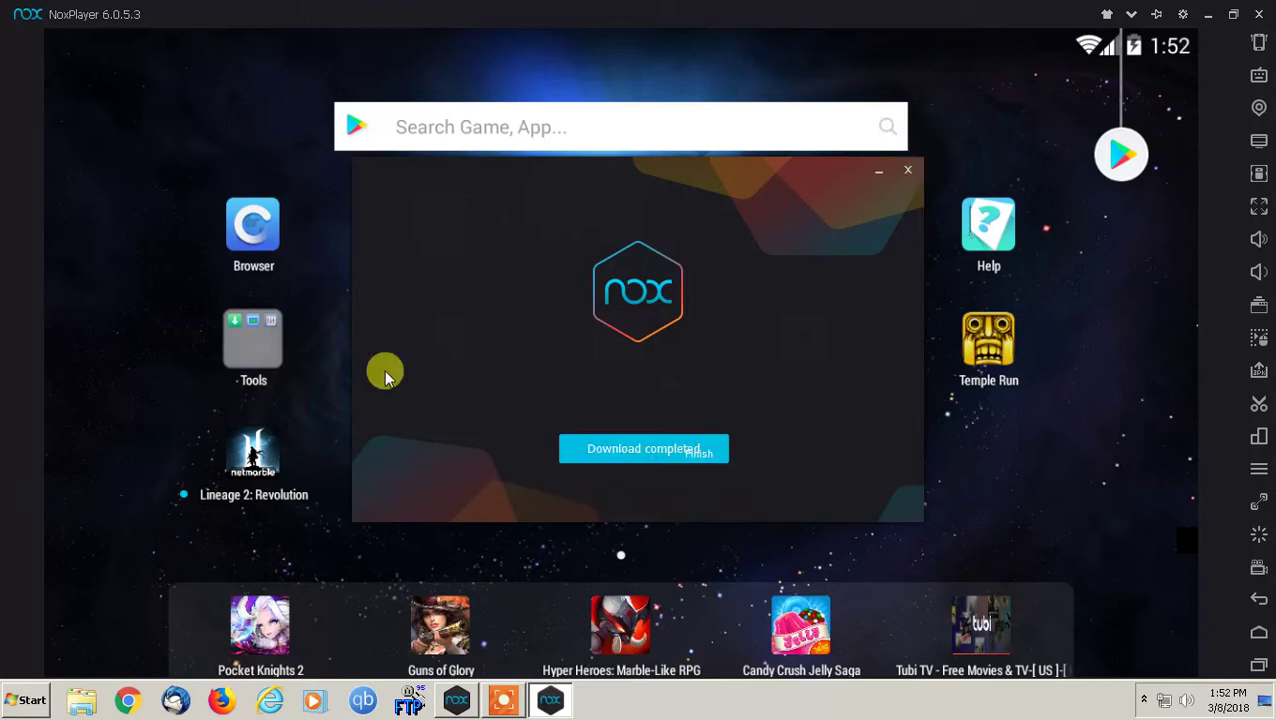
{"action": "left_click", "coordinate": [636, 455]}
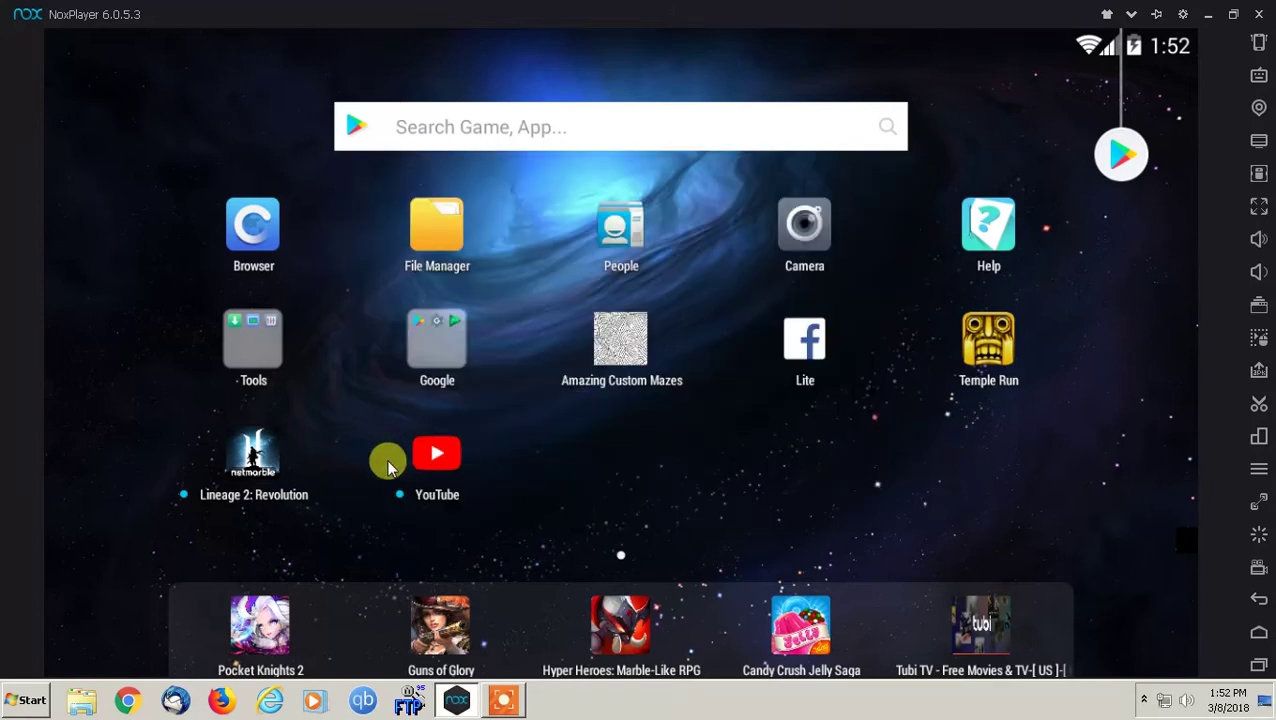
{"action": "left_click", "coordinate": [458, 452]}
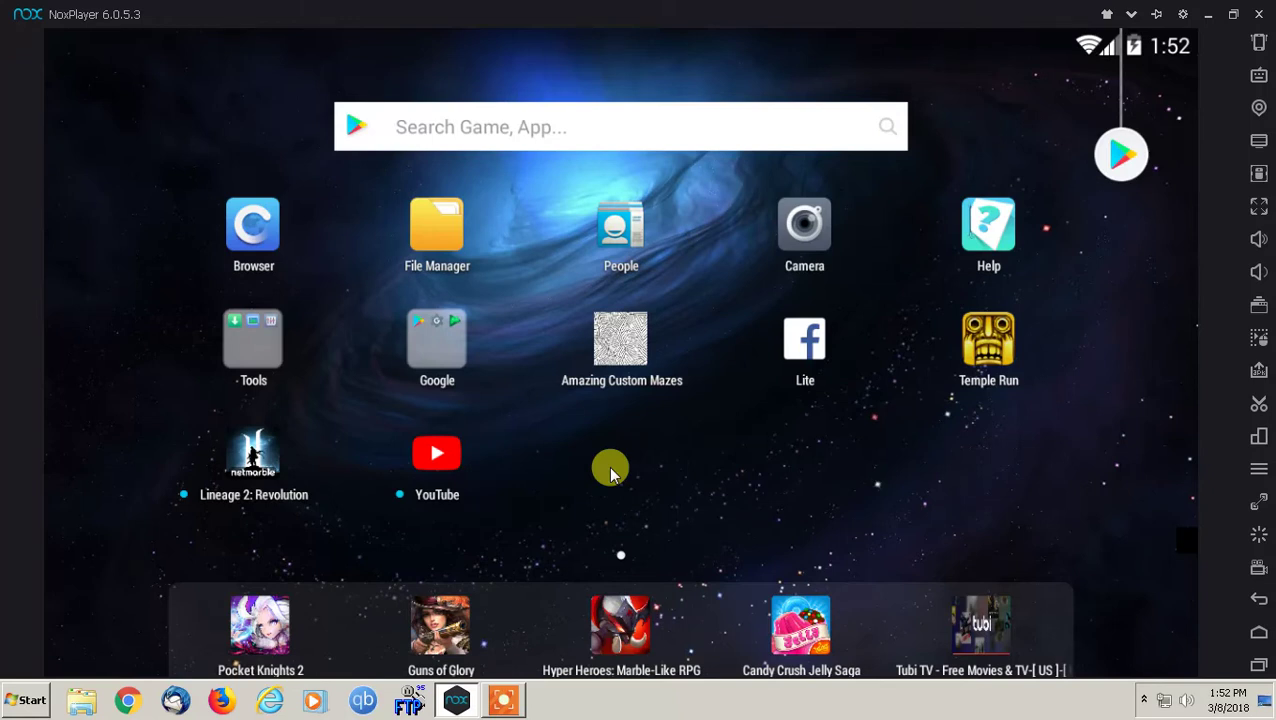
{"action": "left_click", "coordinate": [1260, 340]}
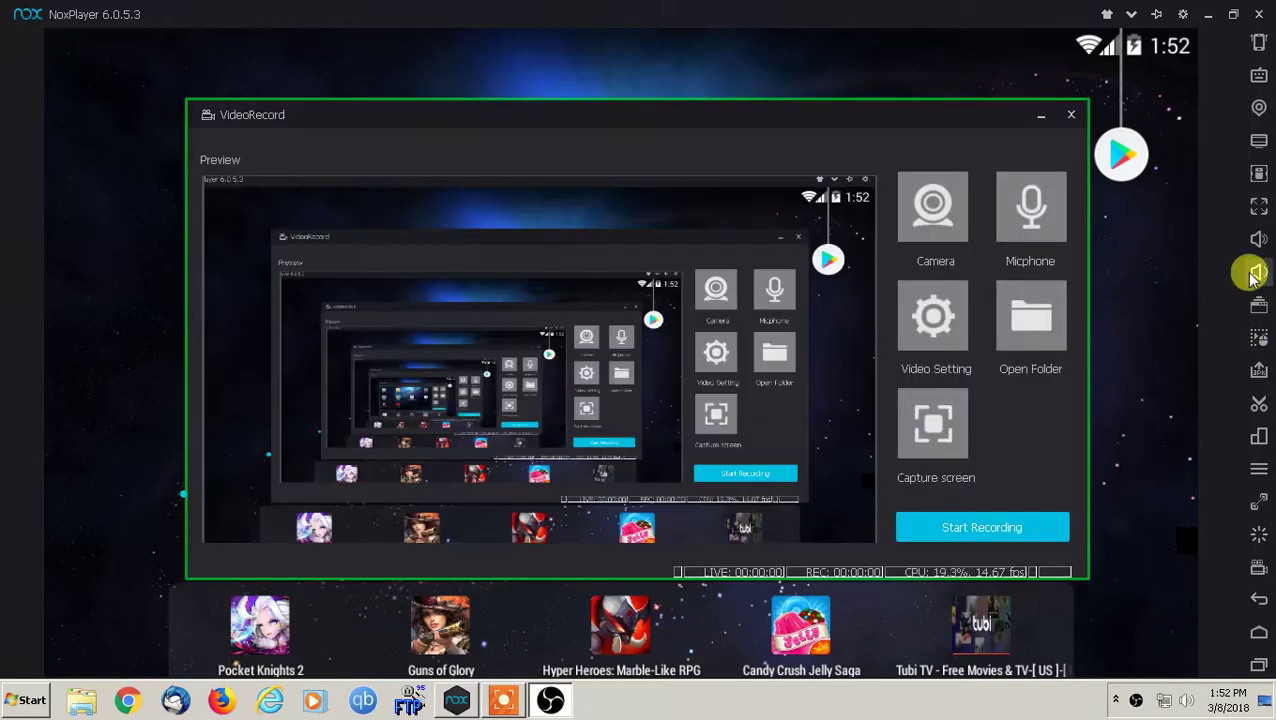
{"action": "left_click", "coordinate": [1068, 114]}
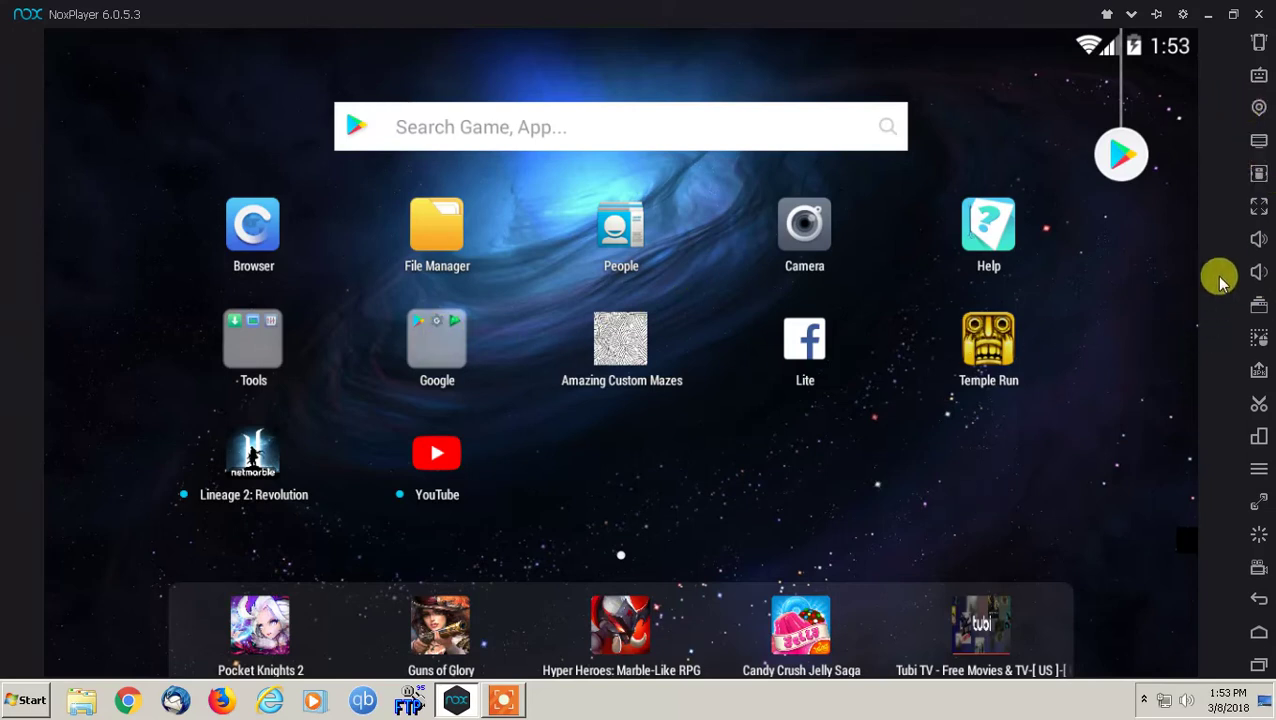
{"action": "left_click_drag", "start_coordinate": [1059, 447], "coordinate": [1008, 424]}
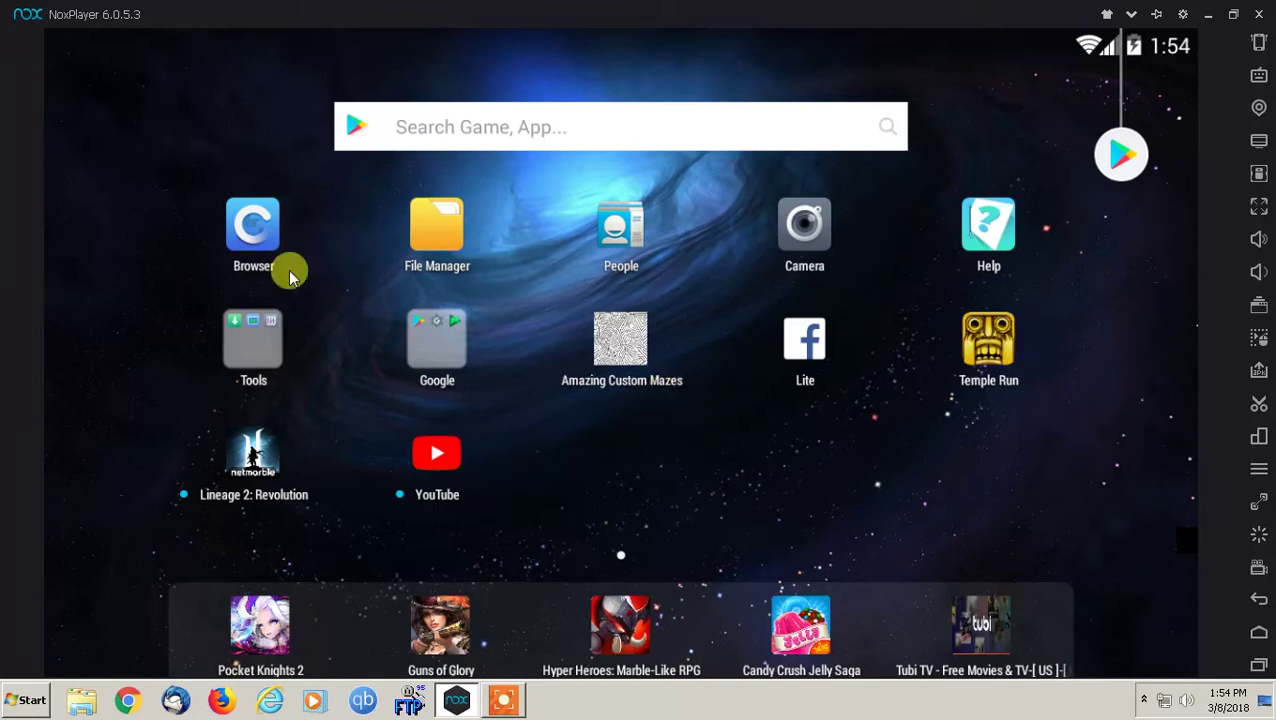
- Open the emulator's Browser app and go to google.com
{"action": "left_click", "coordinate": [225, 232]}
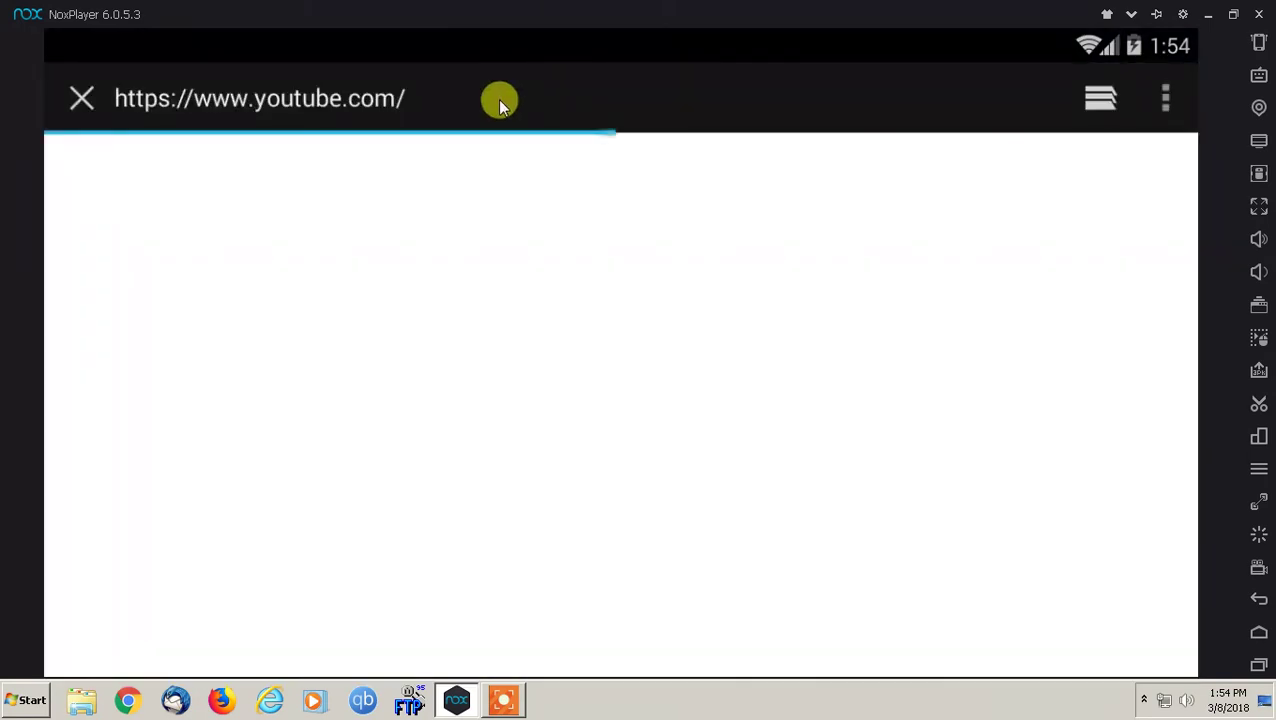
{"action": "left_click", "coordinate": [499, 102]}
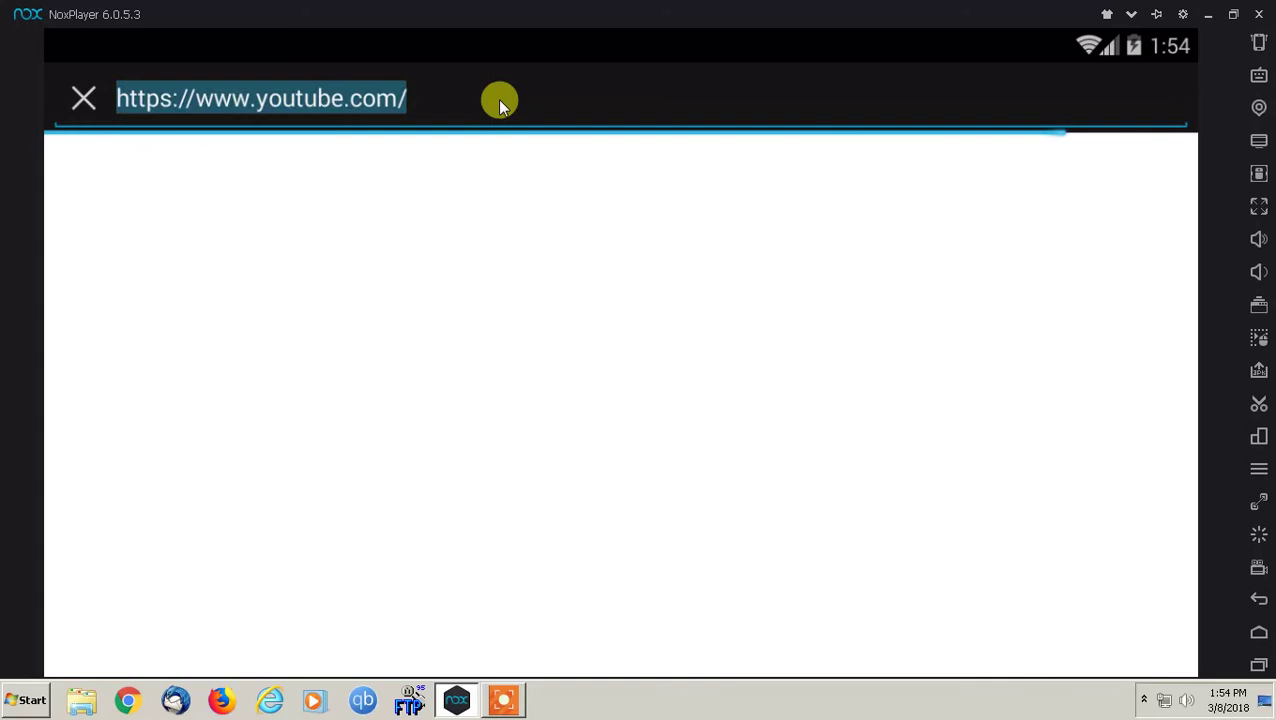
{"action": "type", "text": "google.com"}
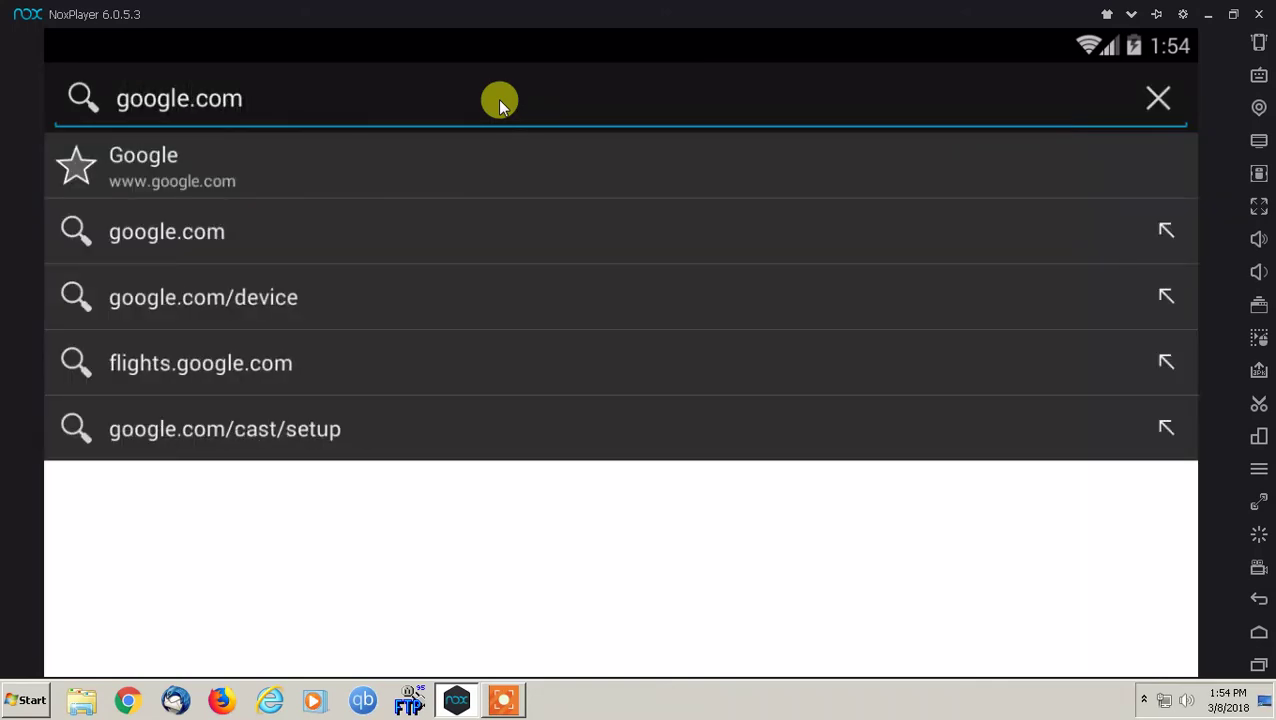
{"action": "key", "text": "Return"}
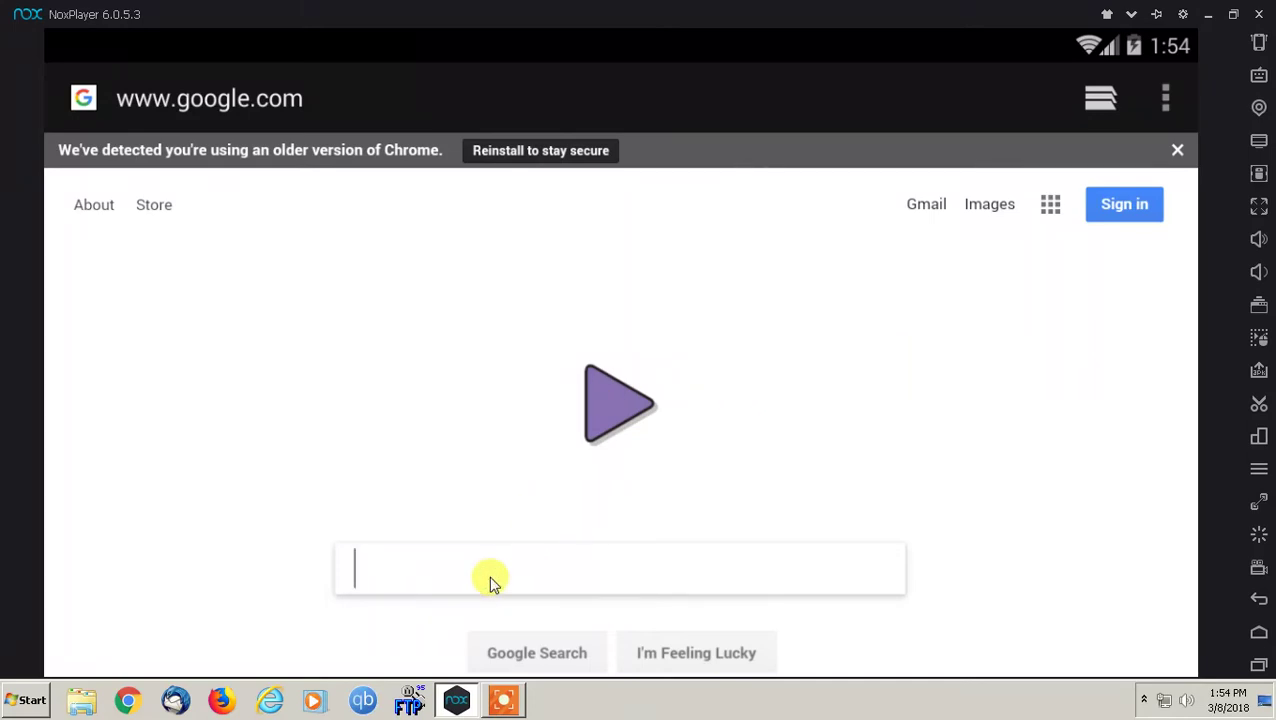
- Search Google for "Nox player keyboard mapping"
{"action": "type", "text": "N"}
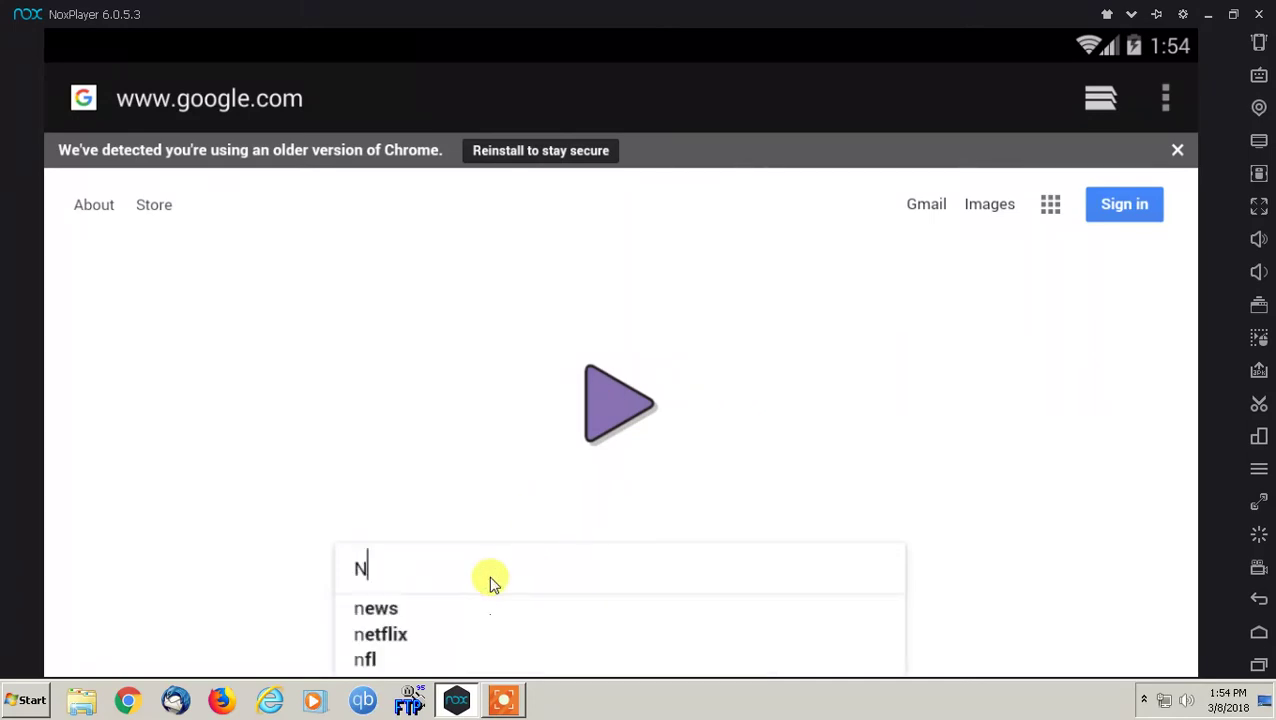
{"action": "type", "text": "ox player key"}
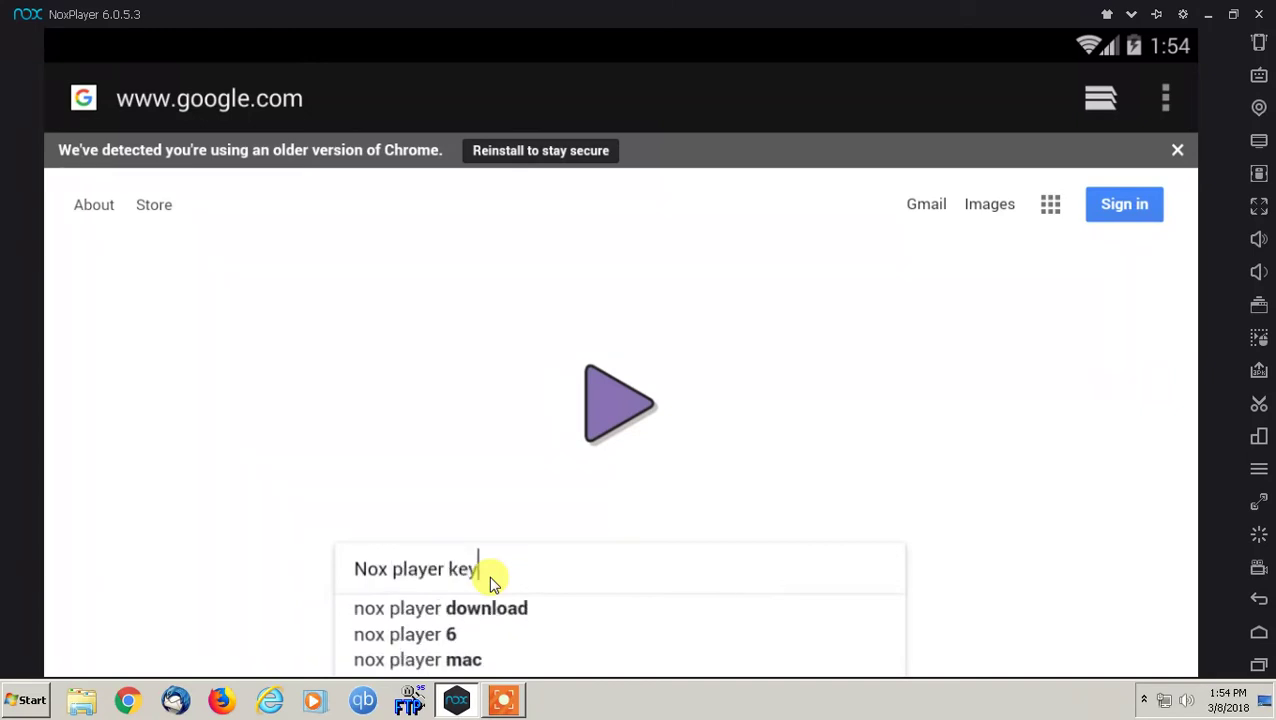
{"action": "type", "text": "boar"}
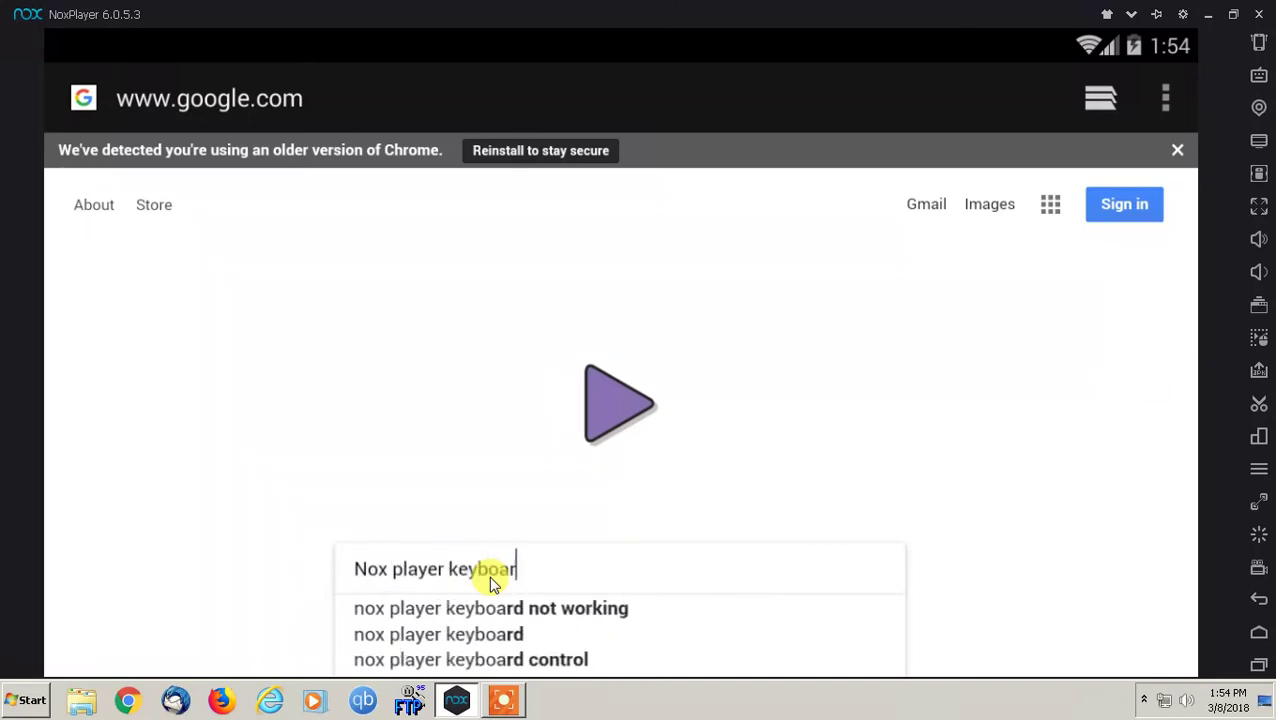
{"action": "type", "text": "d mapping"}
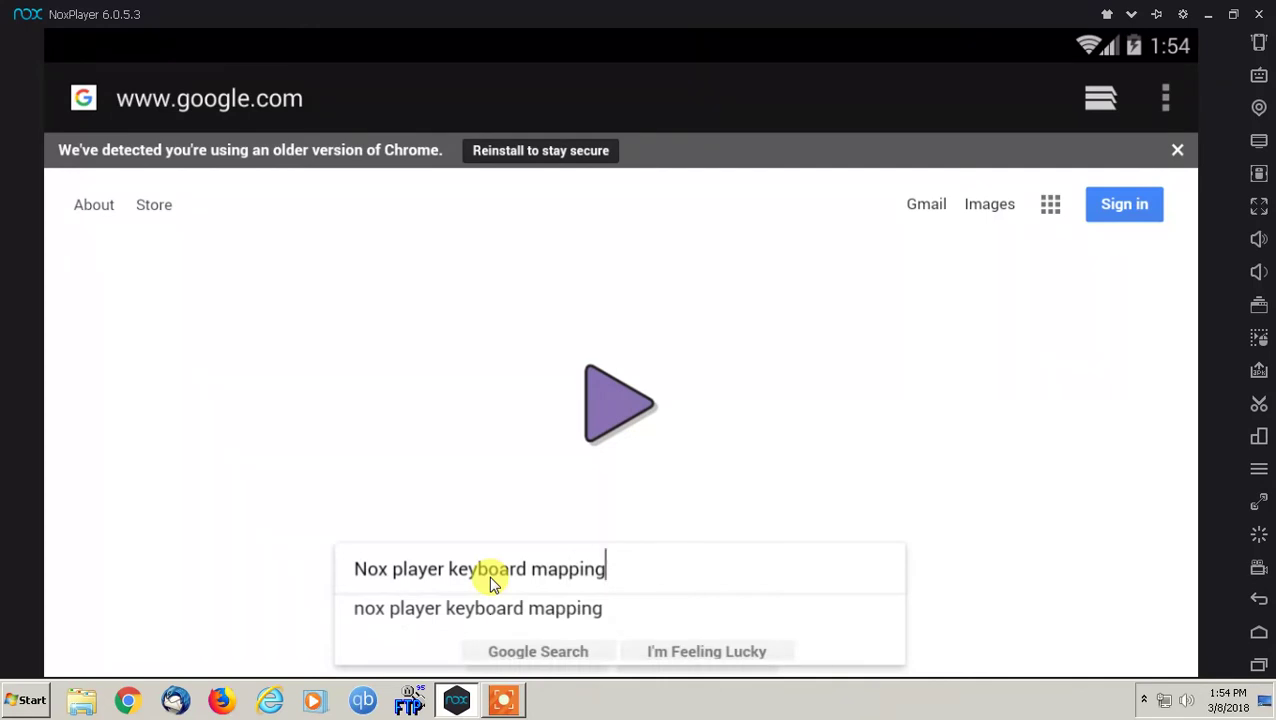
{"action": "key", "text": "Return"}
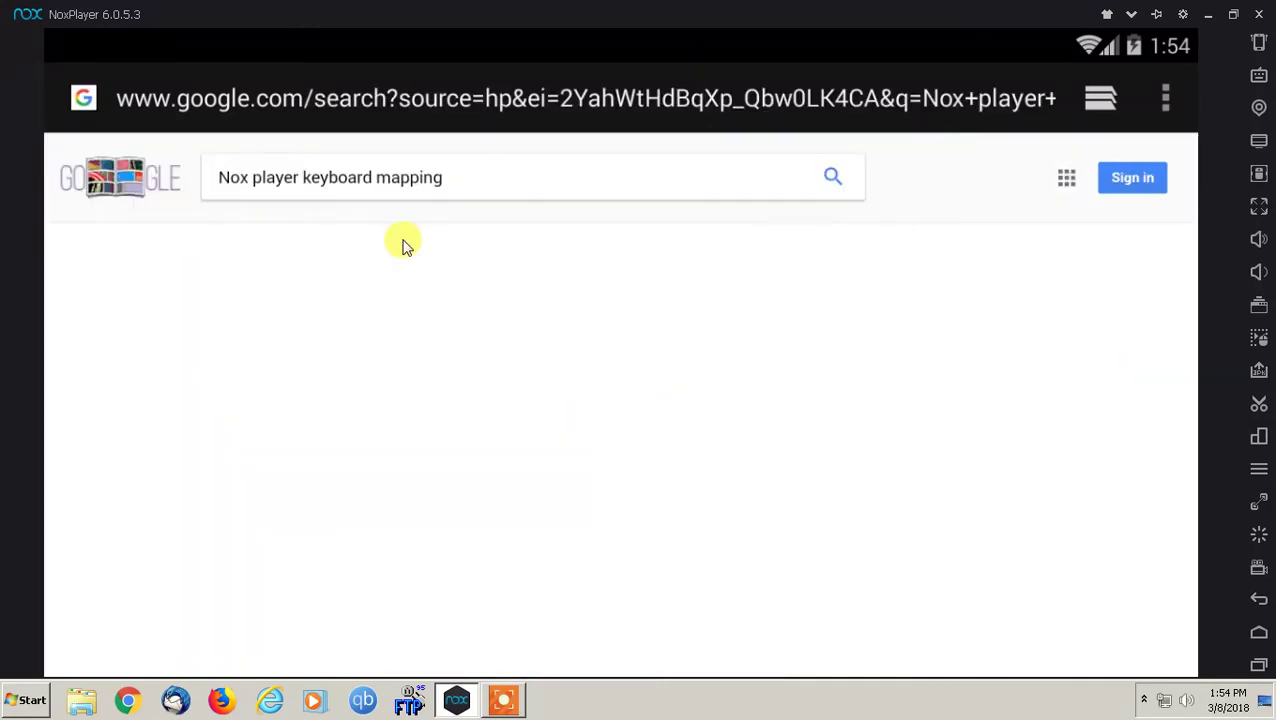
- Look over the keyboard mapping search results, switch to the image results and dismiss the outdated Chrome notice
{"action": "scroll", "coordinate": [757, 430], "scroll_direction": "down", "scroll_amount": 3}
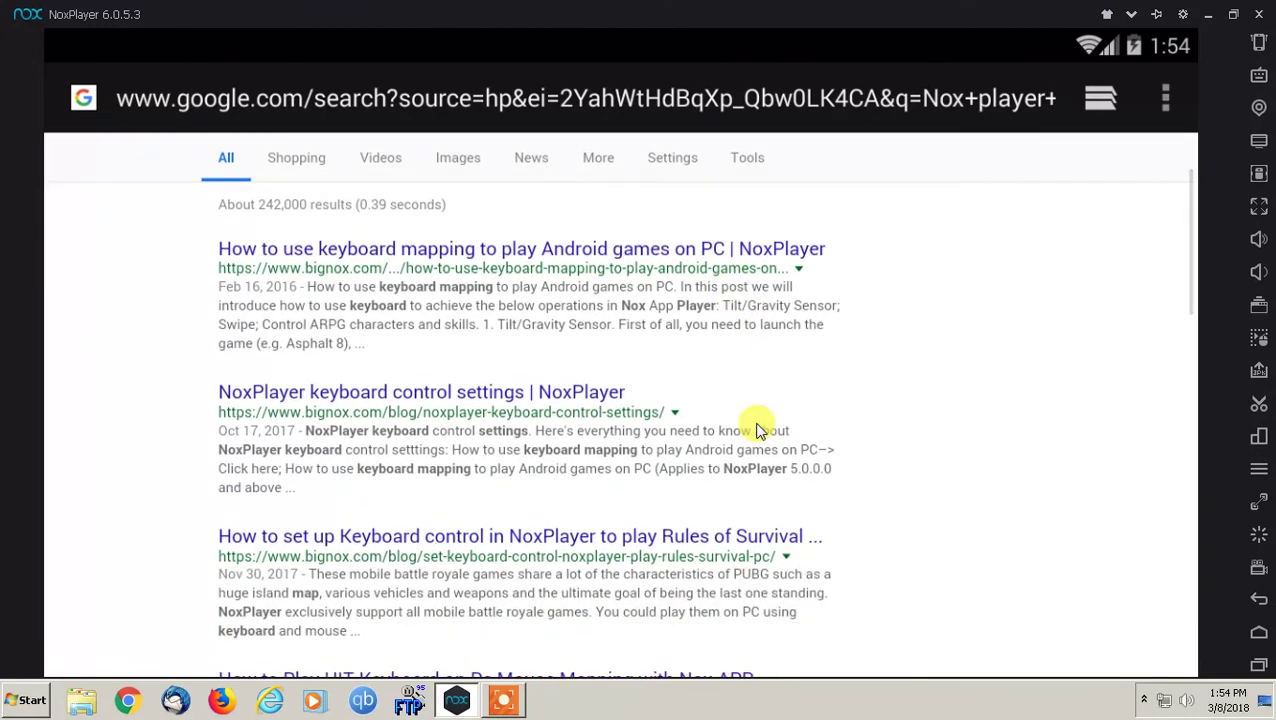
{"action": "scroll", "coordinate": [757, 428], "scroll_direction": "up", "scroll_amount": 3}
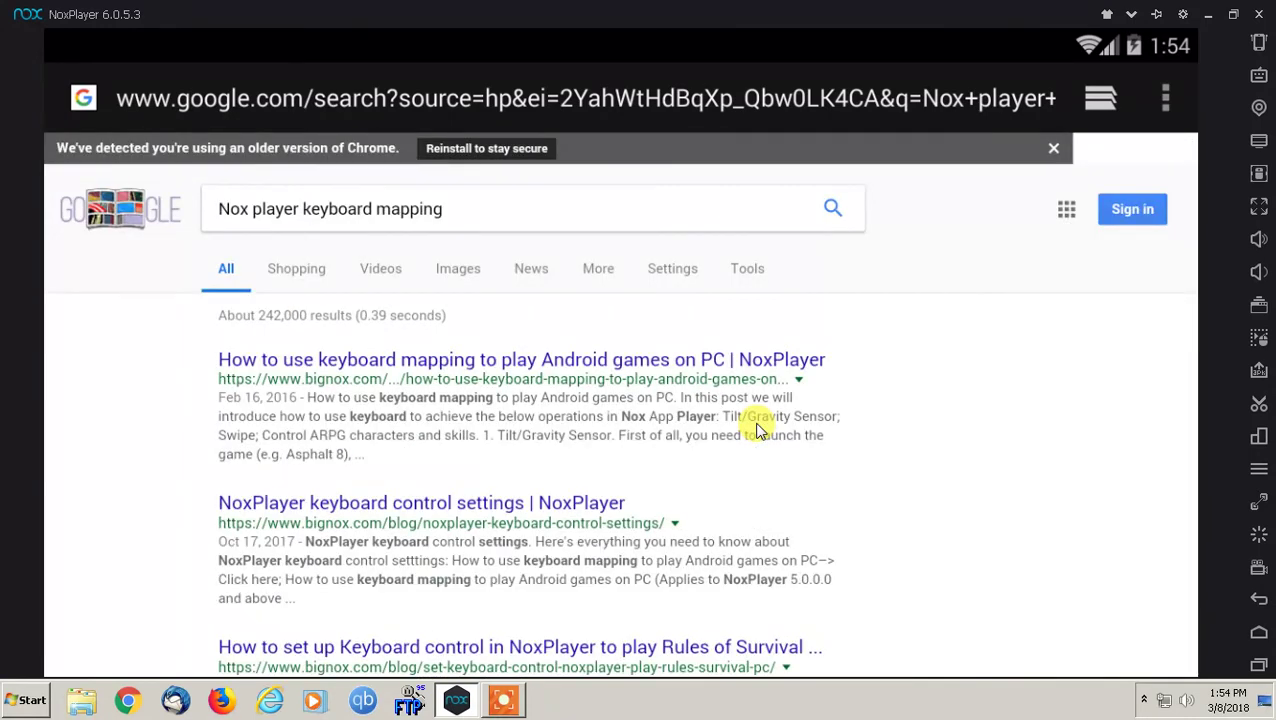
{"action": "left_click", "coordinate": [1054, 149]}
{"action": "left_click", "coordinate": [467, 271]}
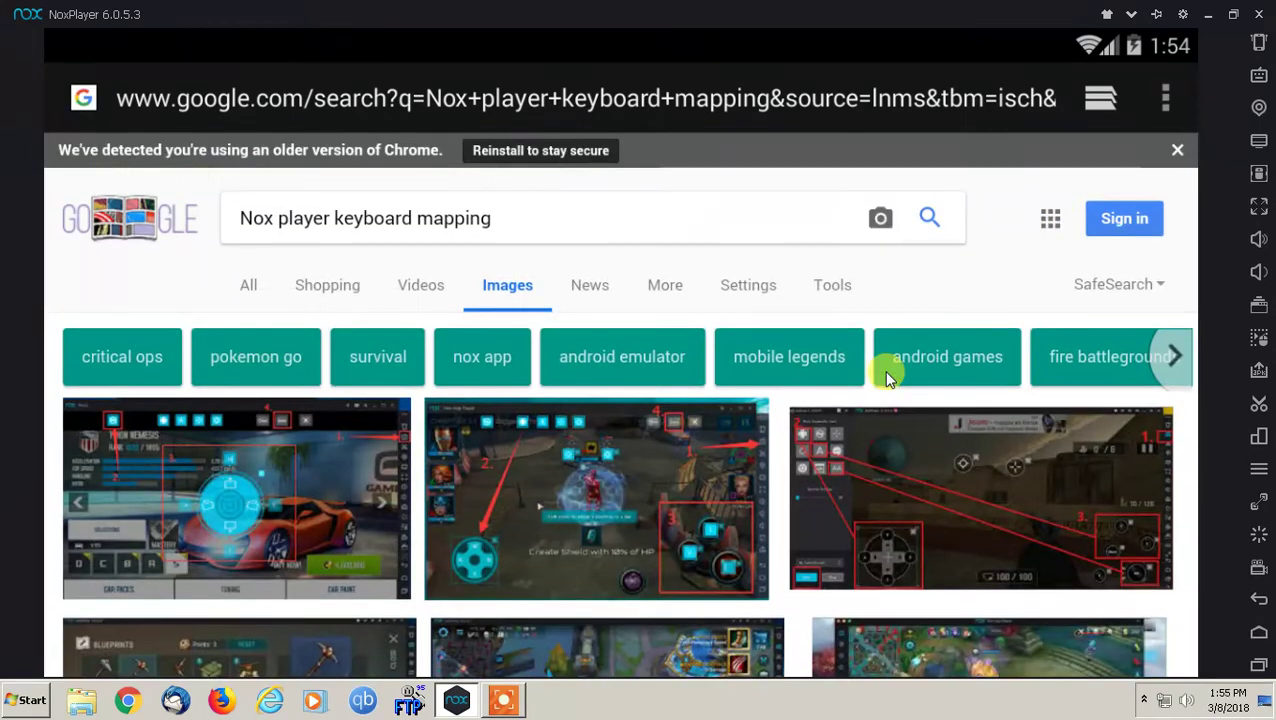
{"action": "left_click", "coordinate": [1174, 151]}
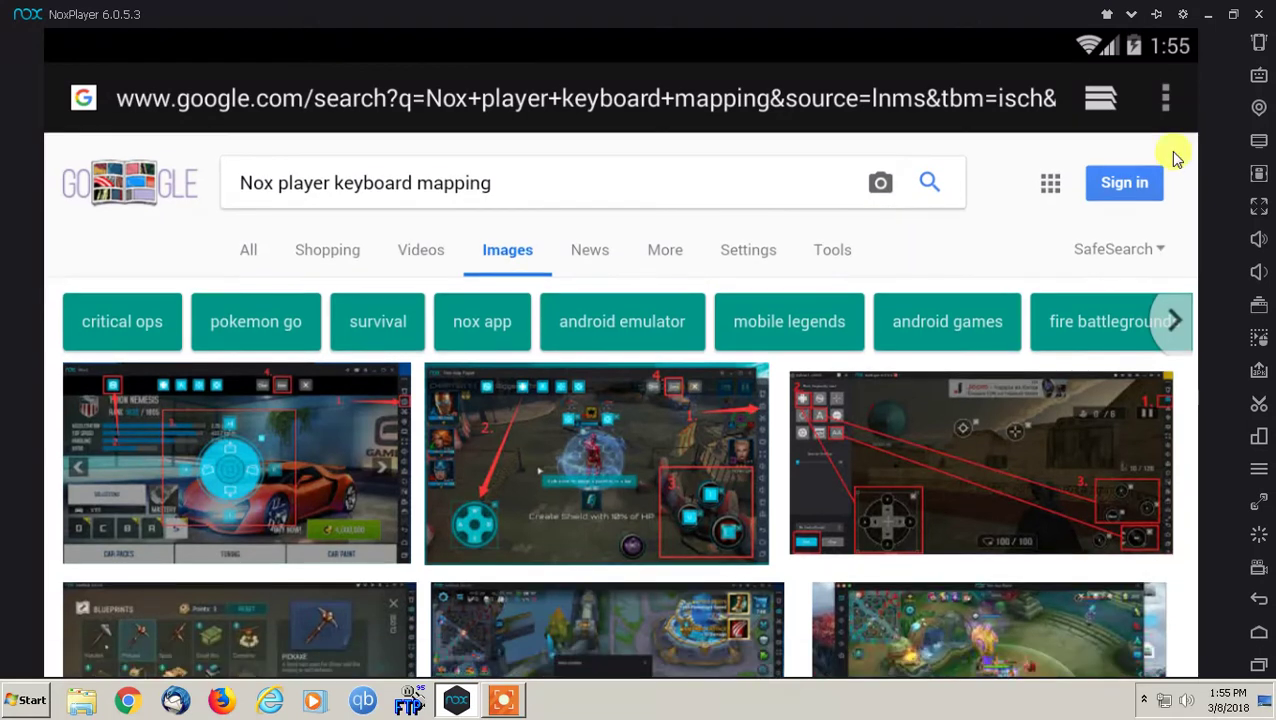
- View the recently used apps, return to the home screen and launch Temple Run
{"action": "left_click", "coordinate": [1257, 666]}
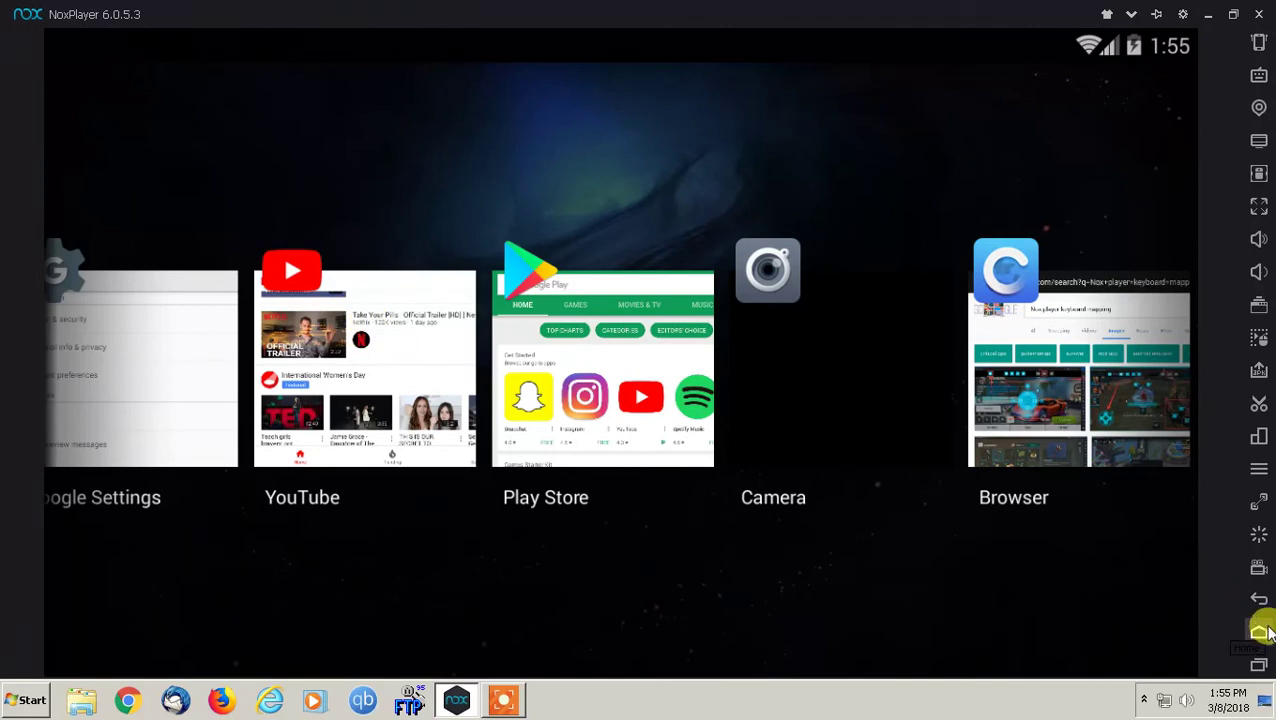
{"action": "left_click", "coordinate": [1264, 631]}
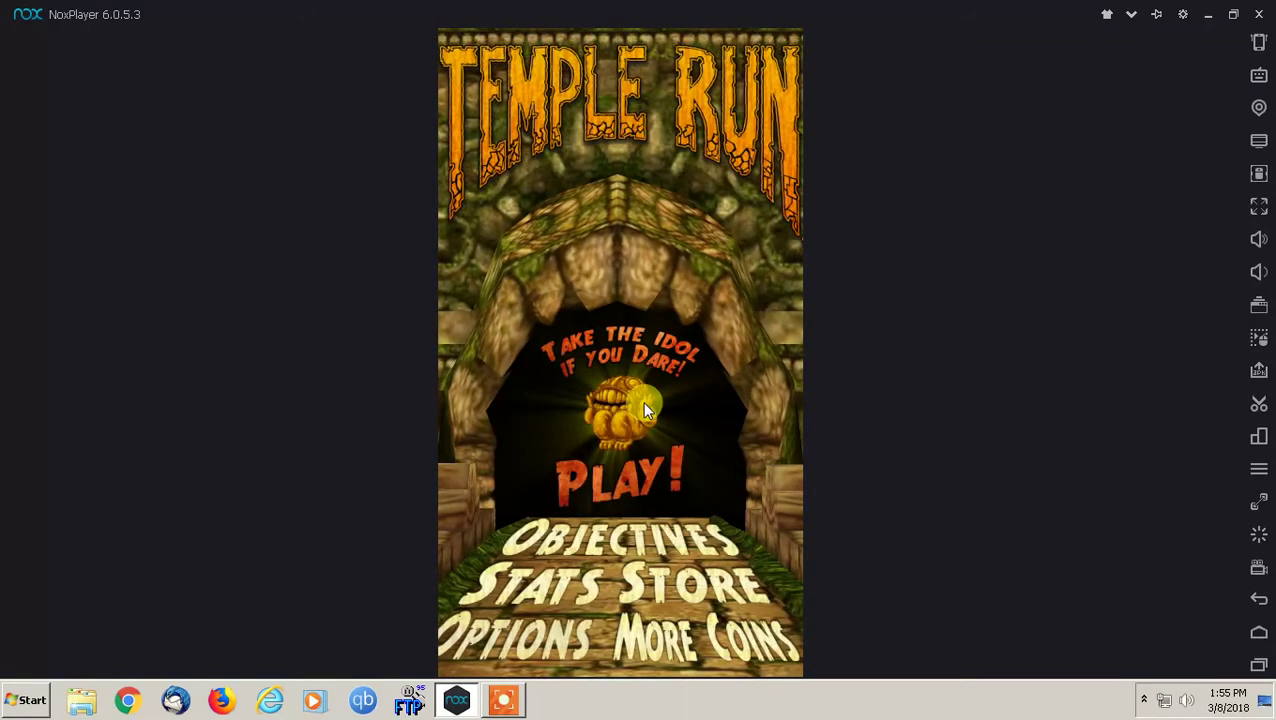
{"action": "left_click", "coordinate": [1259, 76]}
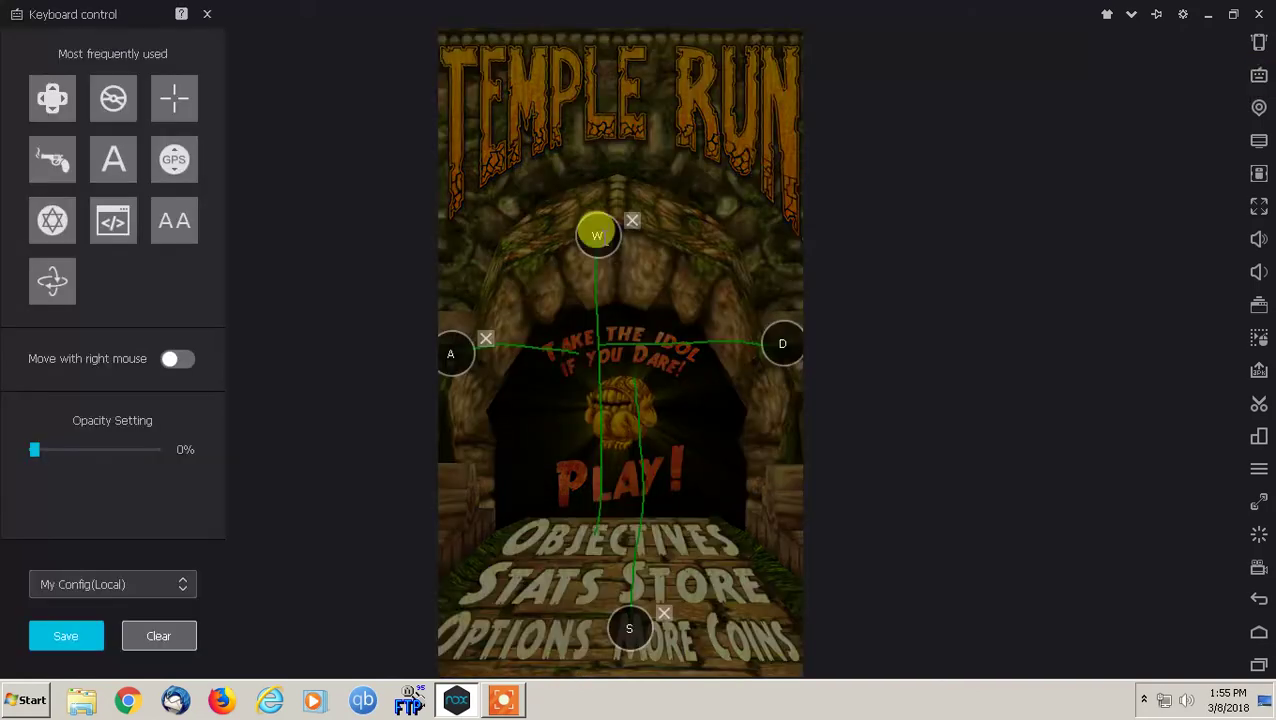
{"action": "left_click", "coordinate": [438, 352]}
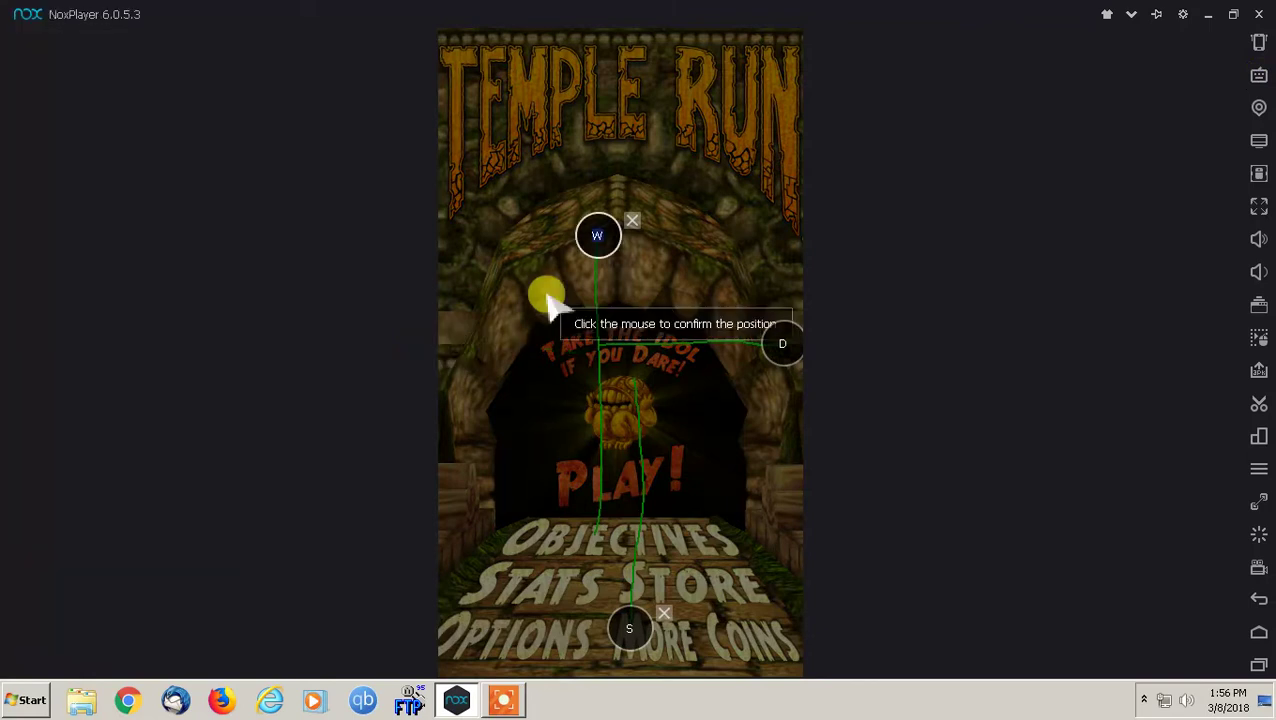
{"action": "left_click", "coordinate": [634, 220]}
{"action": "left_click", "coordinate": [783, 340]}
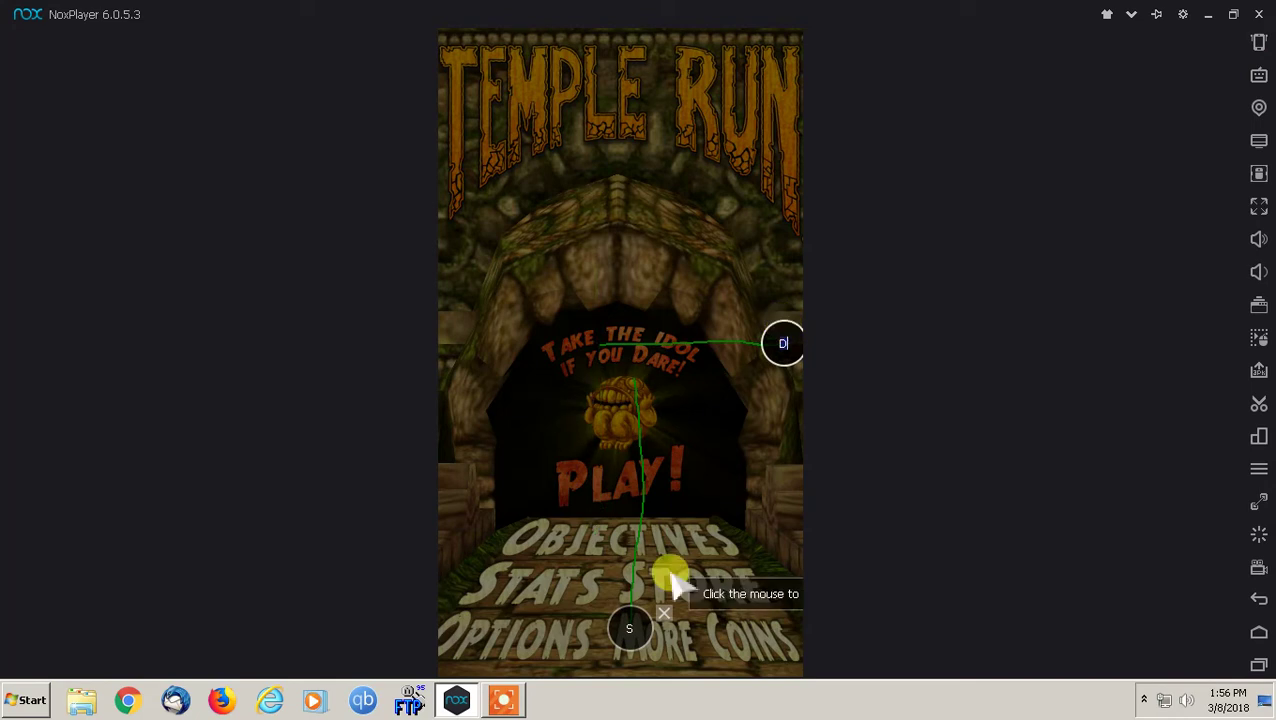
{"action": "left_click", "coordinate": [664, 612]}
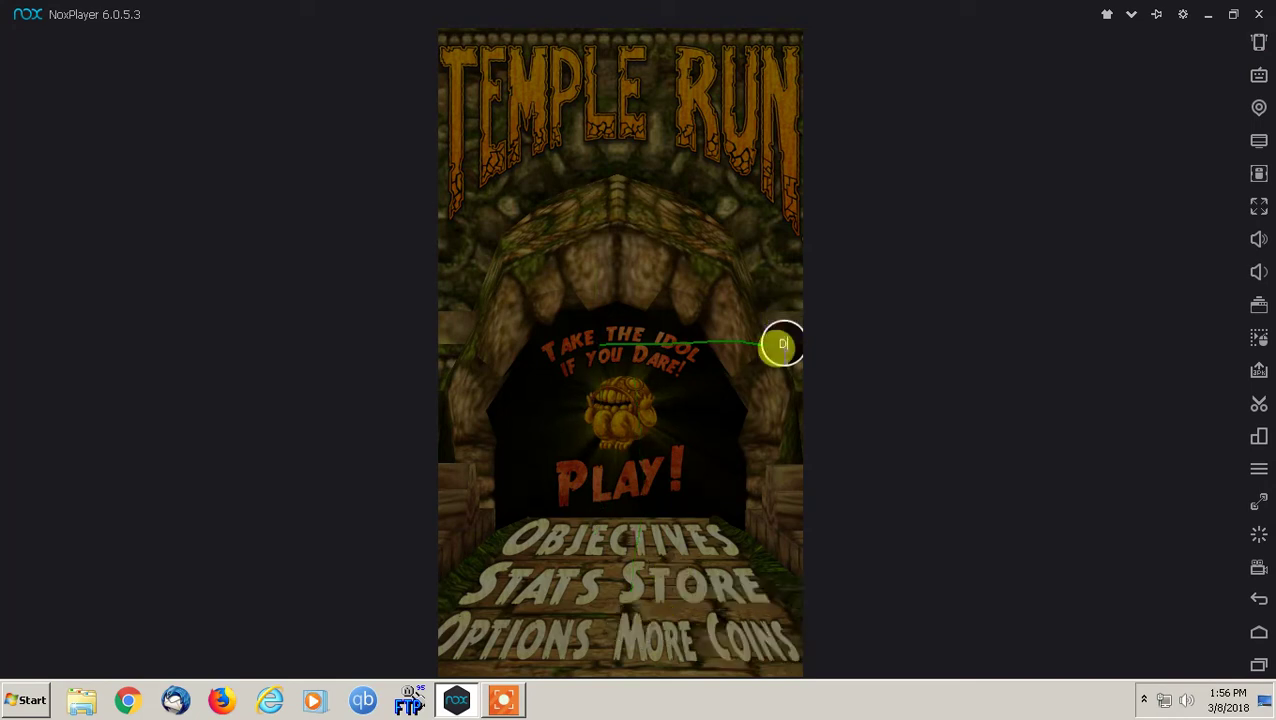
{"action": "key", "text": "Escape"}
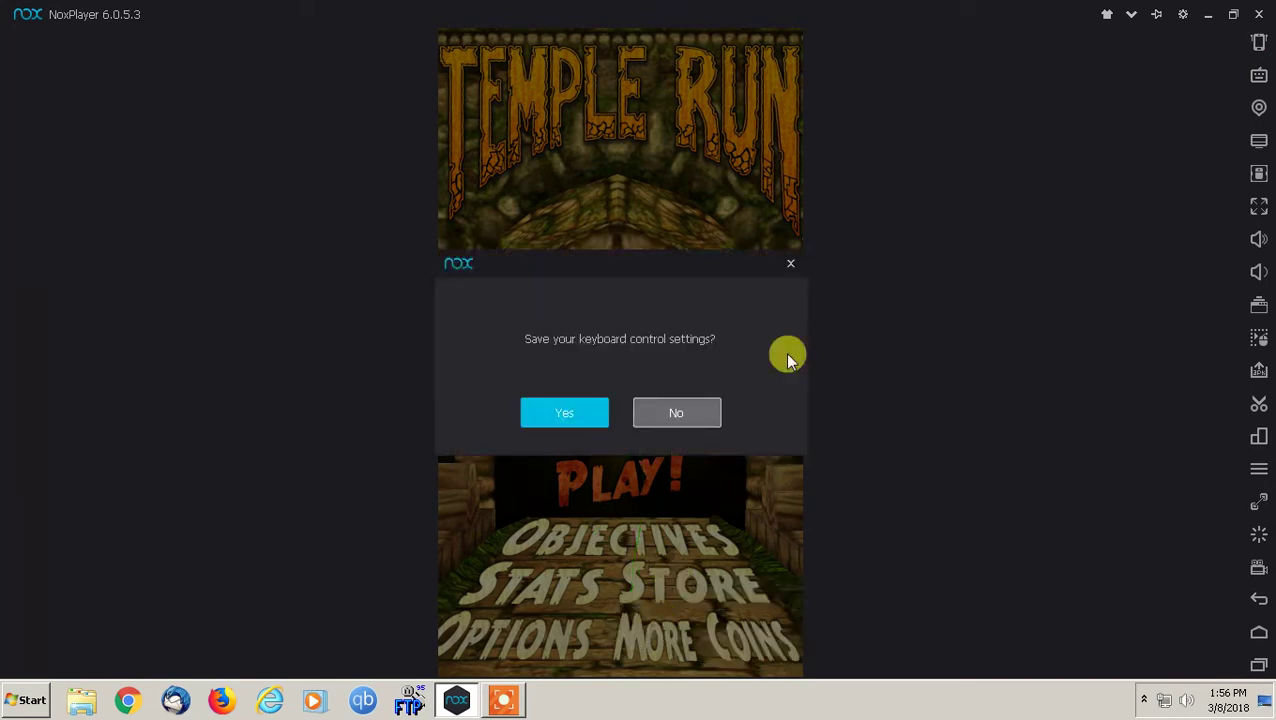
{"action": "left_click", "coordinate": [679, 419]}
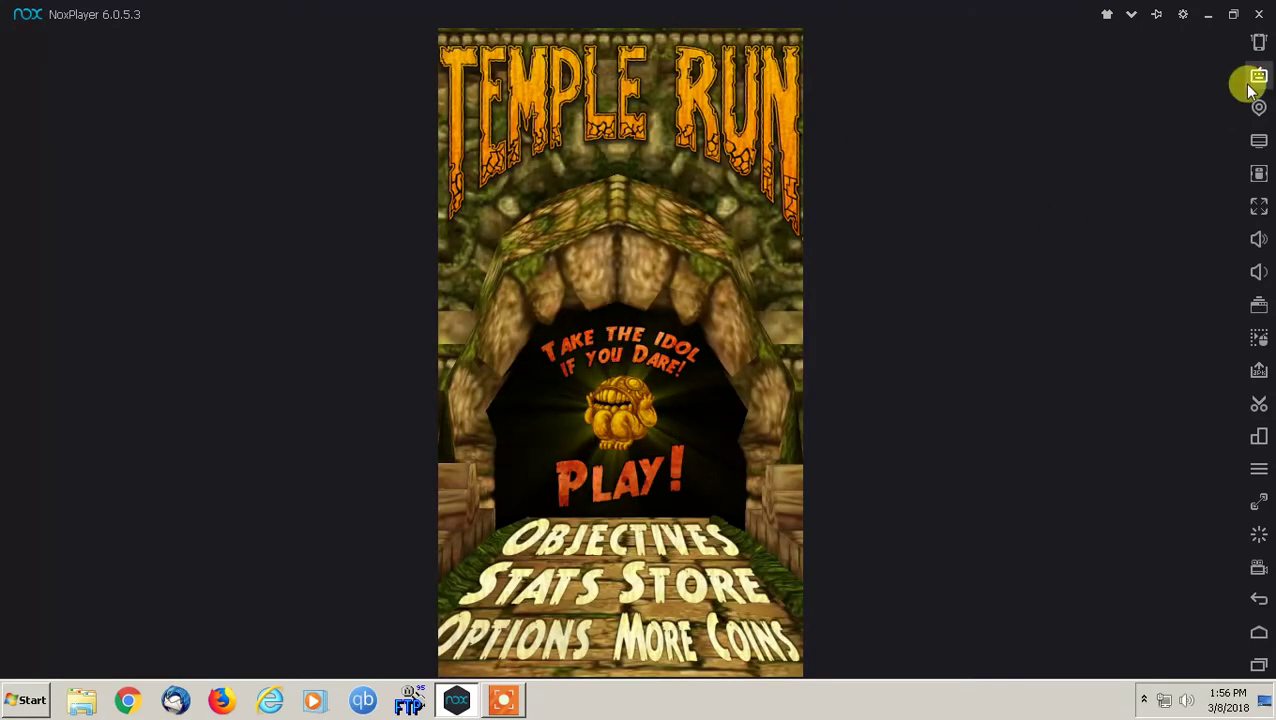
- Open the keyboard control settings for Temple Run and switch the configuration to My Config(Local2)
{"action": "left_click", "coordinate": [1252, 82]}
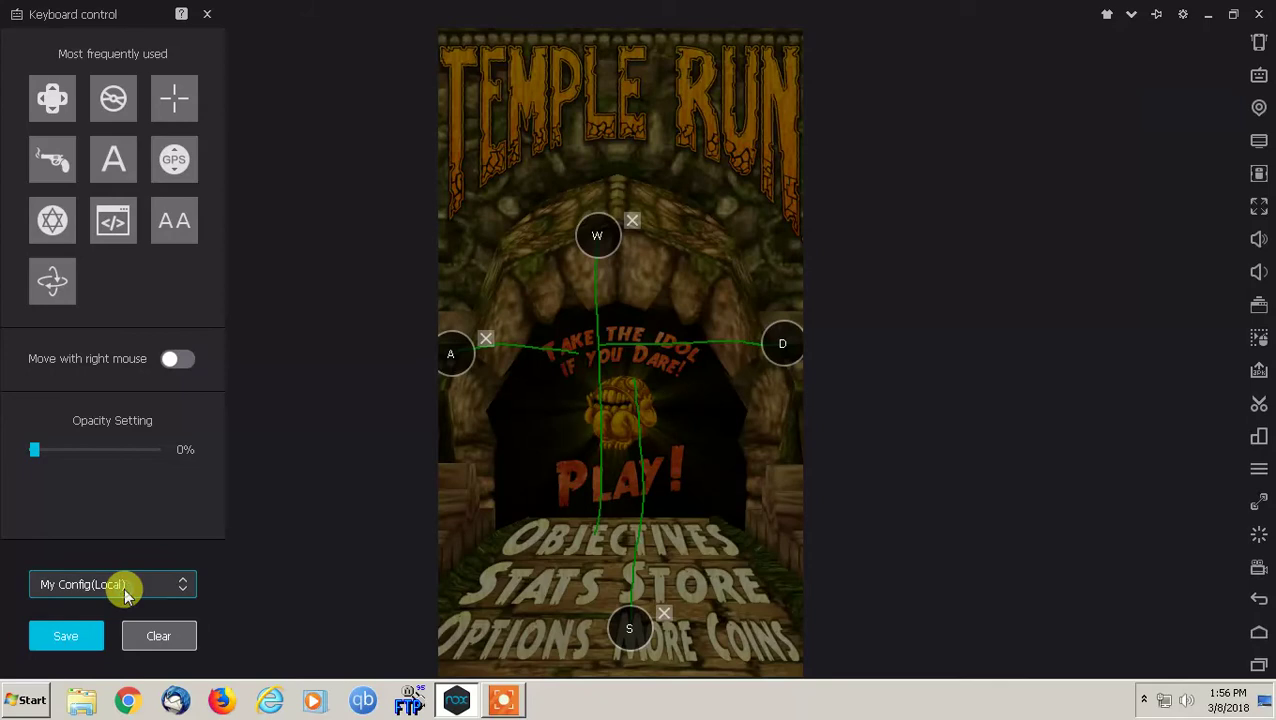
{"action": "left_click", "coordinate": [187, 593]}
{"action": "left_click", "coordinate": [143, 608]}
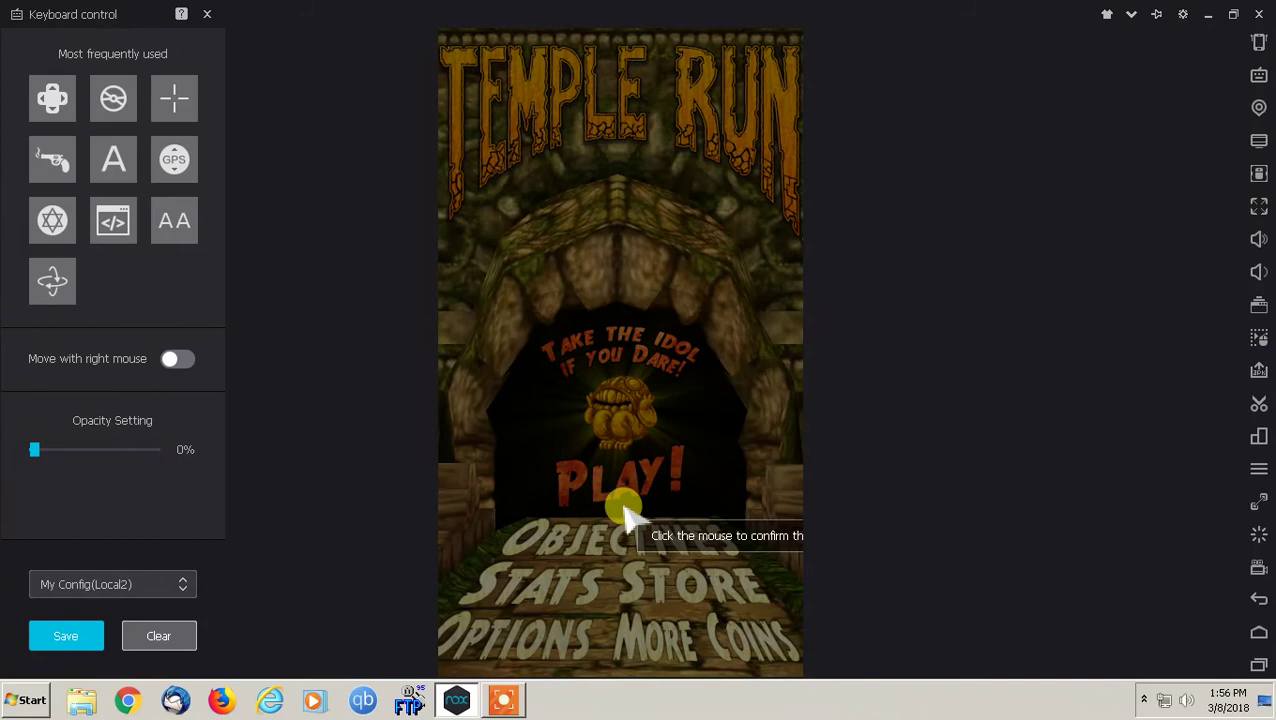
- Draw an upward swipe control mapped to W and a rightward swipe control mapped to D on the Temple Run screen
{"action": "key", "text": "Escape"}
{"action": "left_click_drag", "start_coordinate": [622, 508], "coordinate": [631, 255]}
{"action": "key", "text": "w"}
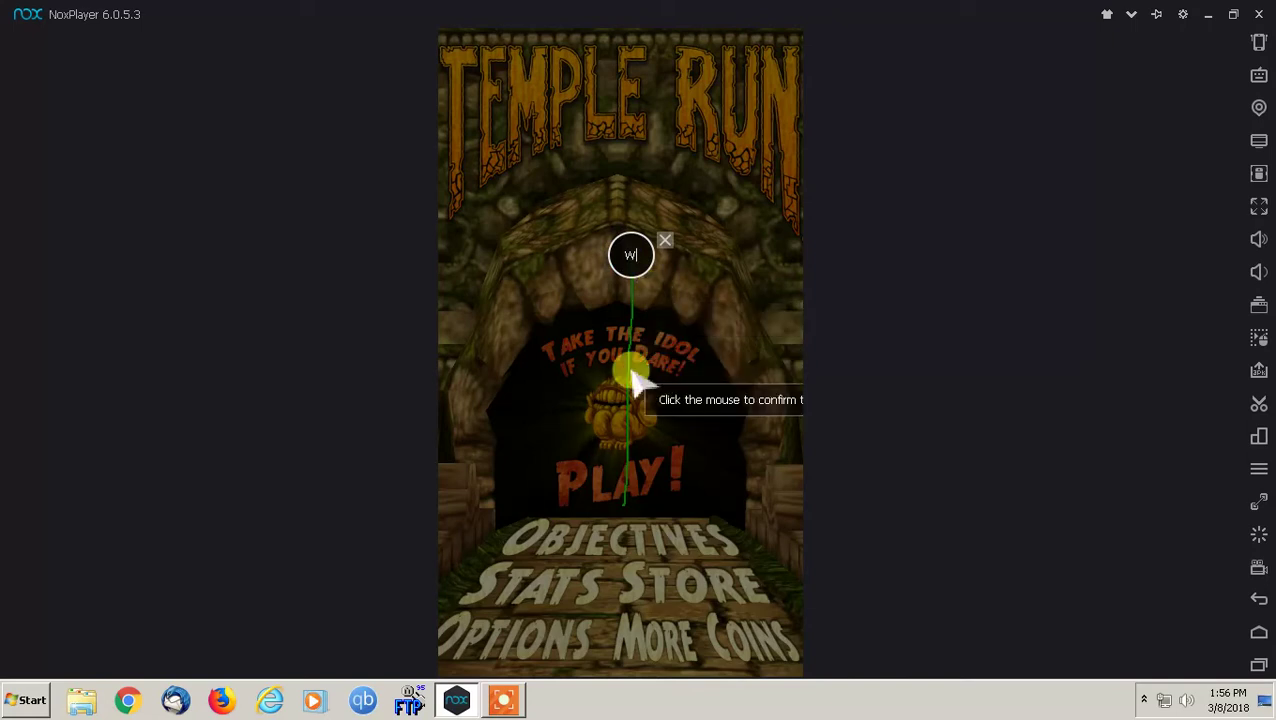
{"action": "left_click", "coordinate": [632, 378]}
{"action": "left_click_drag", "start_coordinate": [632, 372], "coordinate": [745, 365]}
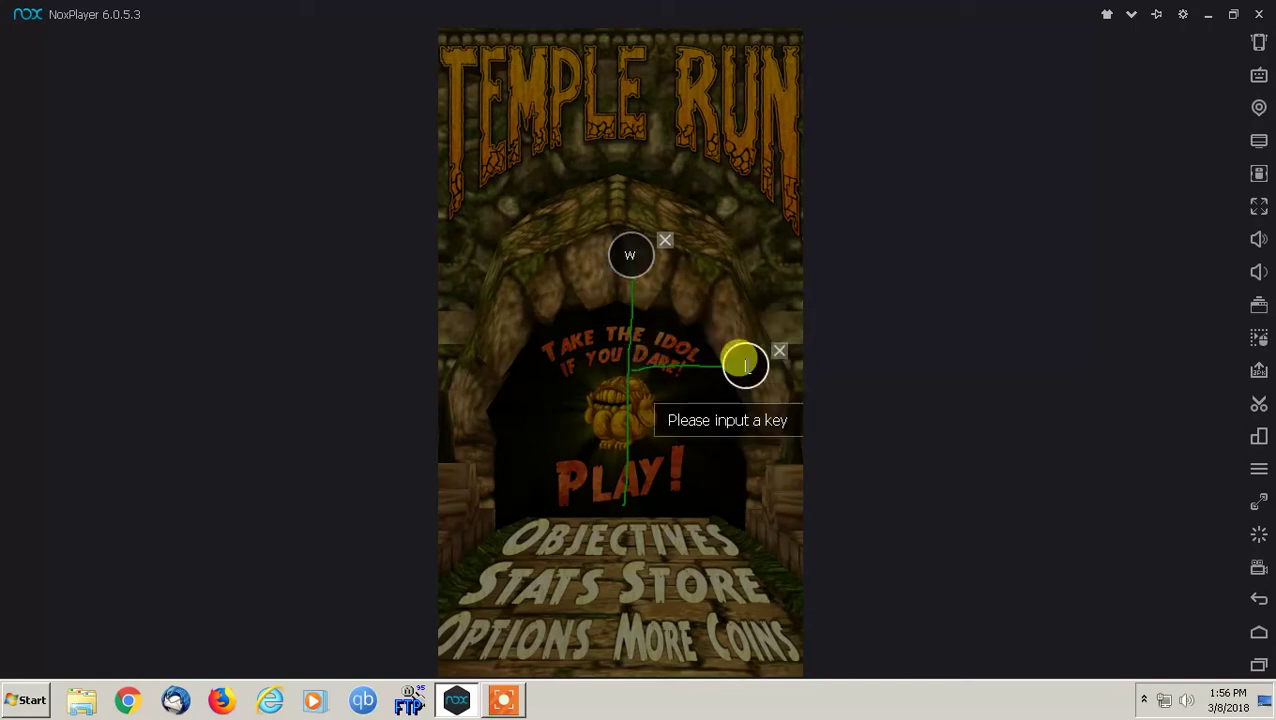
{"action": "key", "text": "i"}
{"action": "key", "text": "d"}
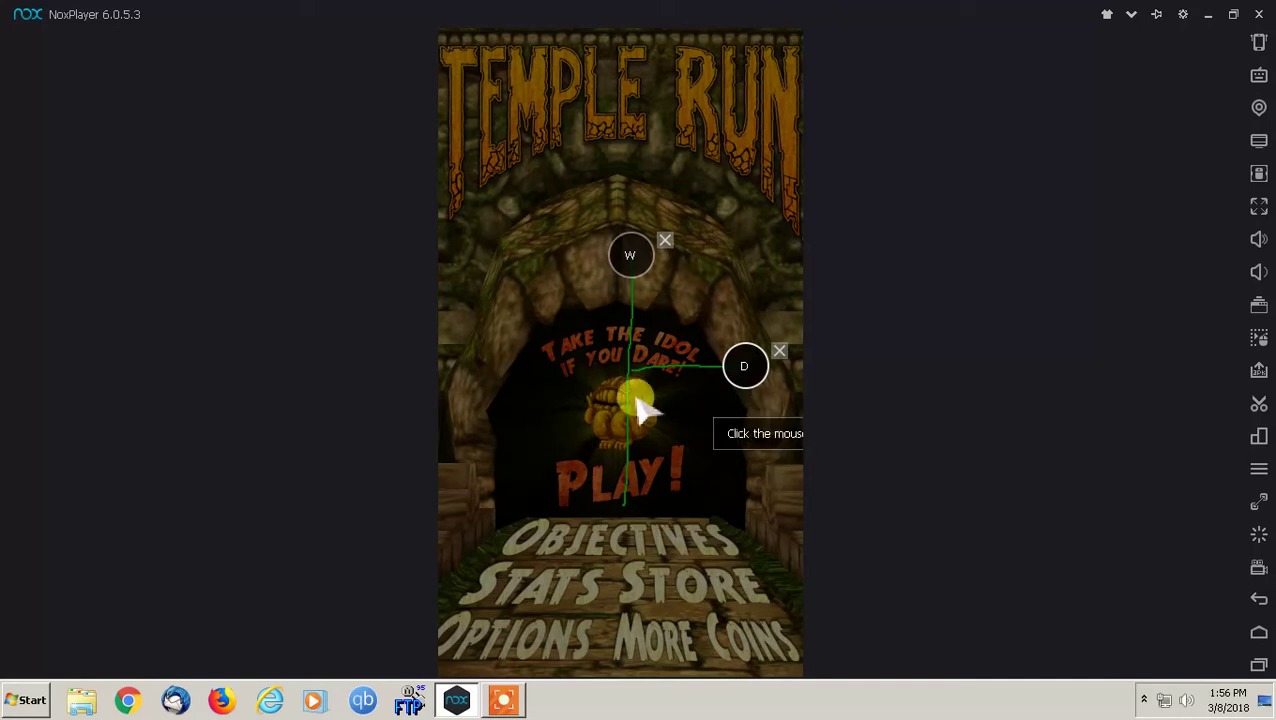
- Draw a leftward swipe control mapped to A and a downward swipe control mapped to S
{"action": "left_click", "coordinate": [590, 395]}
{"action": "left_click_drag", "start_coordinate": [590, 395], "coordinate": [490, 378]}
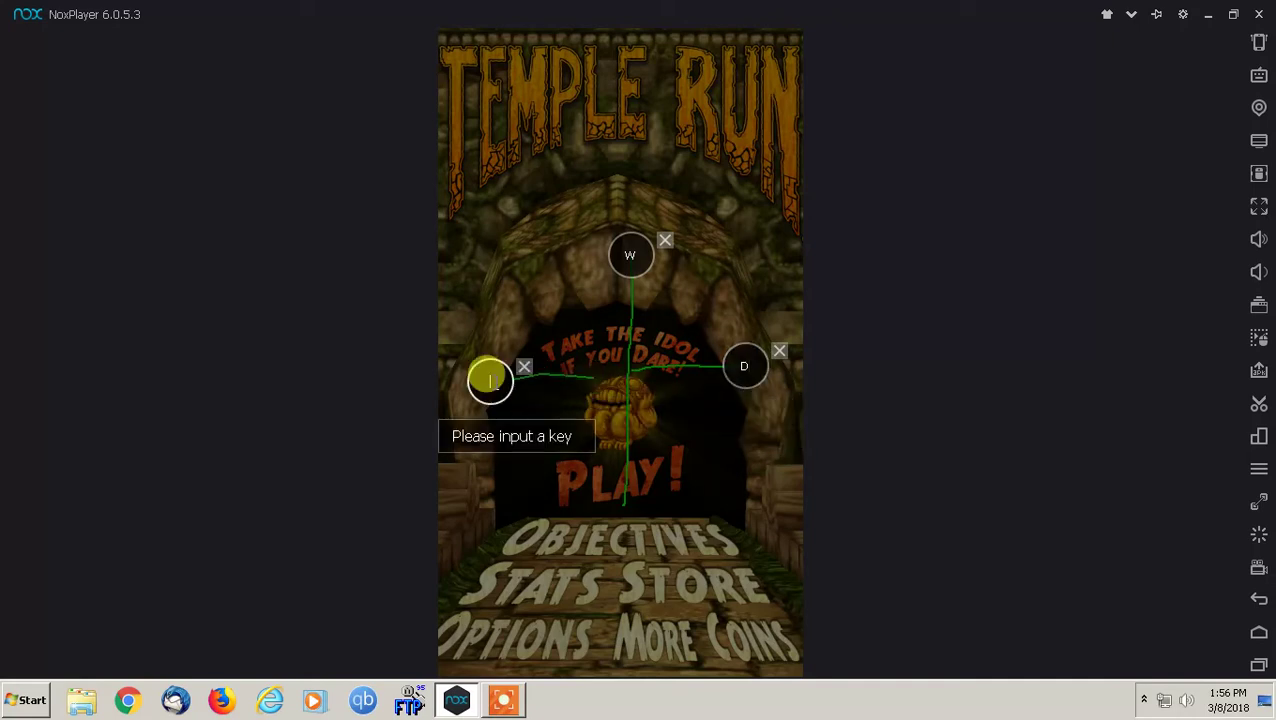
{"action": "key", "text": "i"}
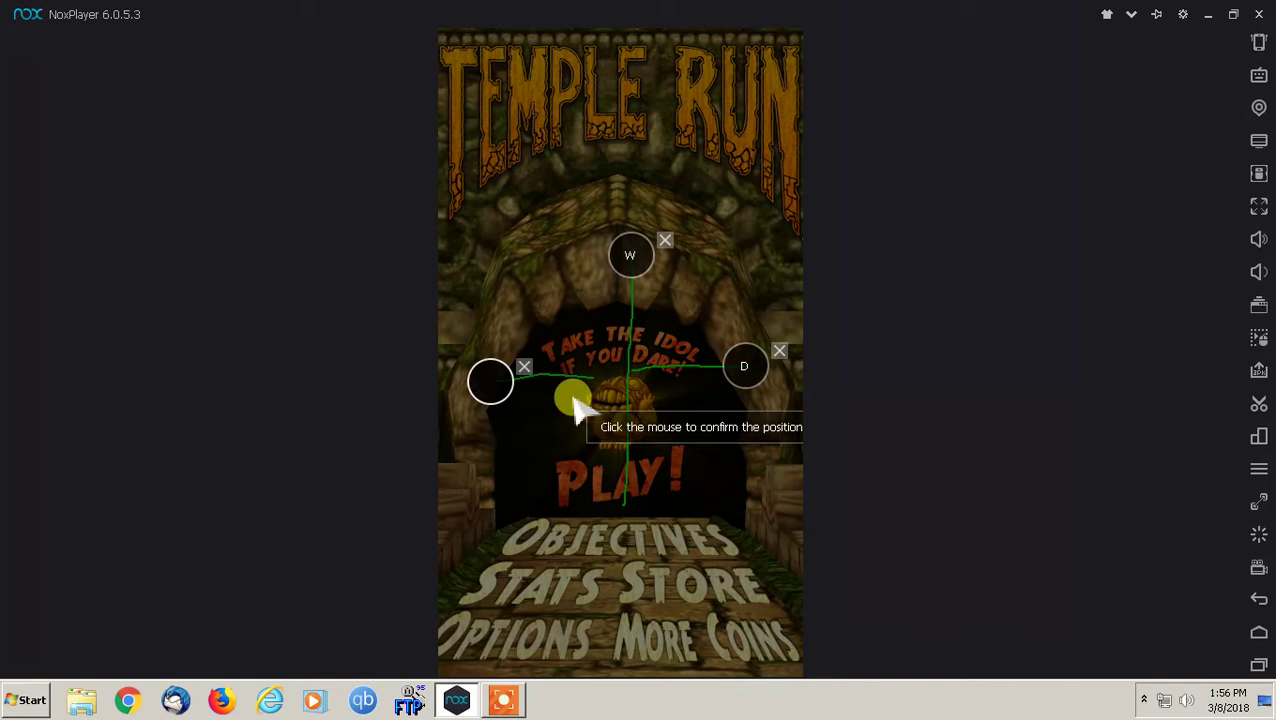
{"action": "key", "text": "a"}
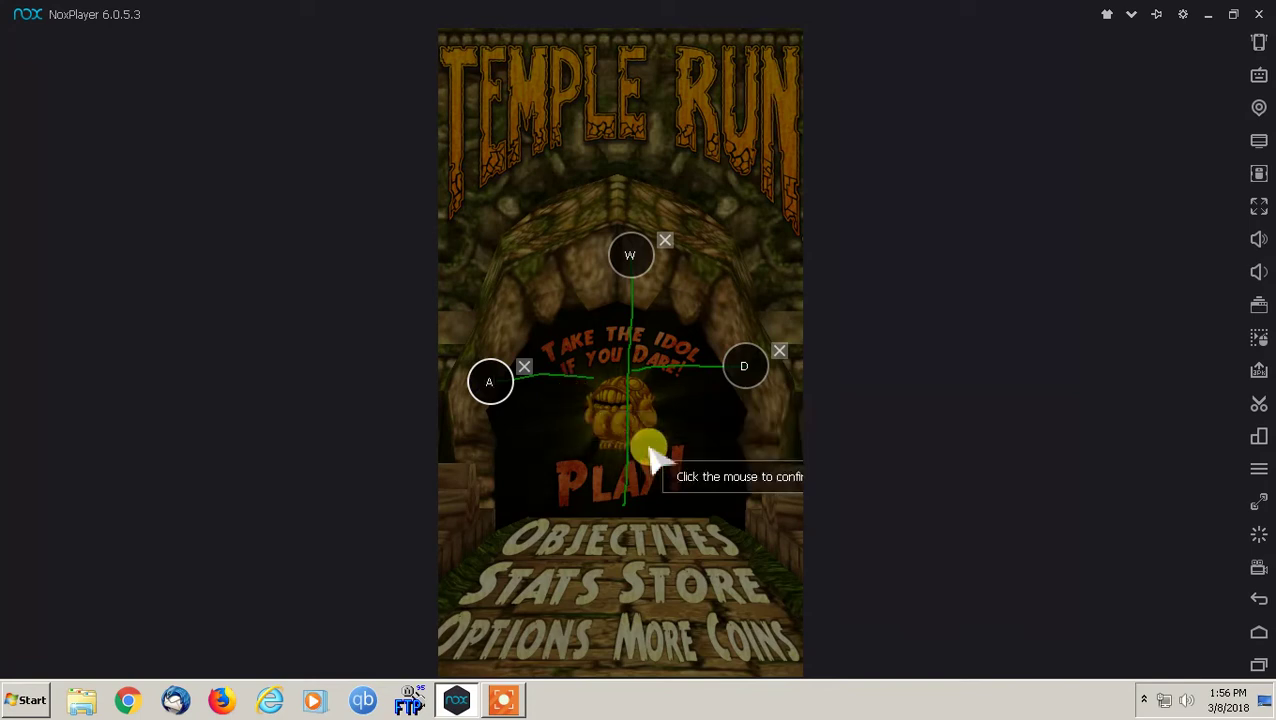
{"action": "left_click_drag", "start_coordinate": [651, 435], "coordinate": [660, 590]}
{"action": "key", "text": "s"}
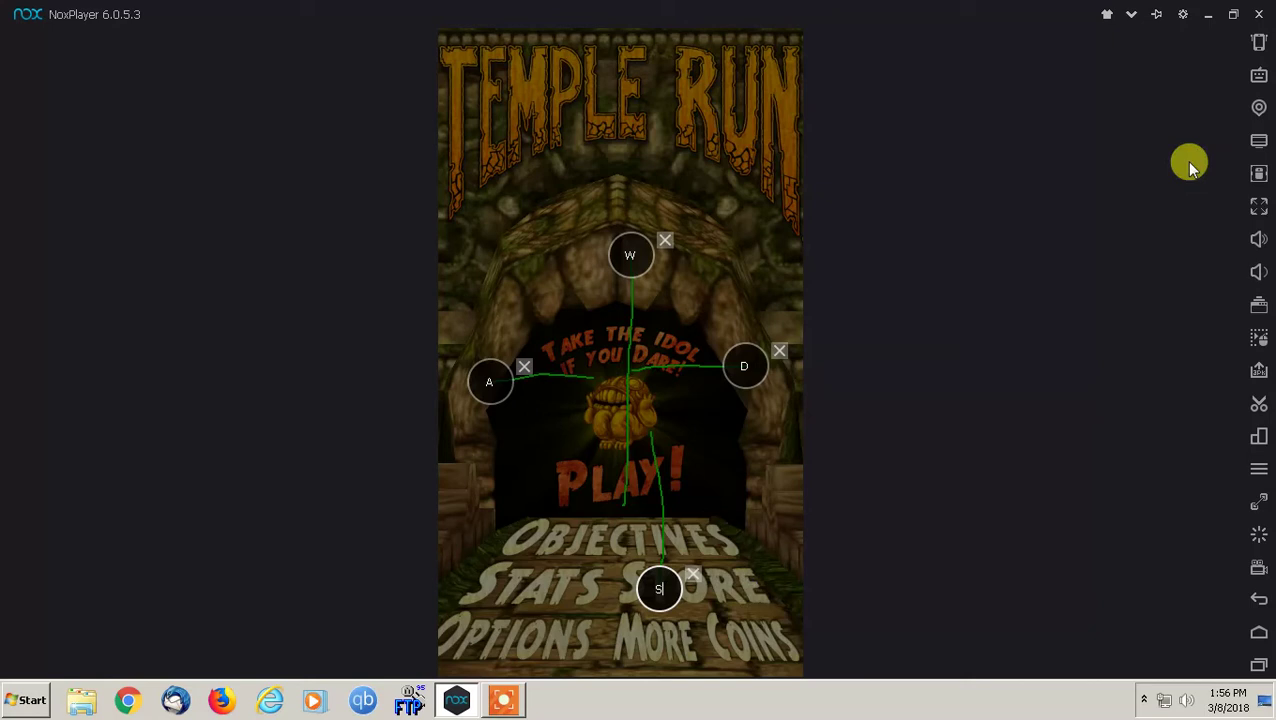
- Try to bring back the keyboard control settings and add a tap control mapped to W over the Play label
{"action": "left_click", "coordinate": [696, 506]}
{"action": "left_click", "coordinate": [729, 493]}
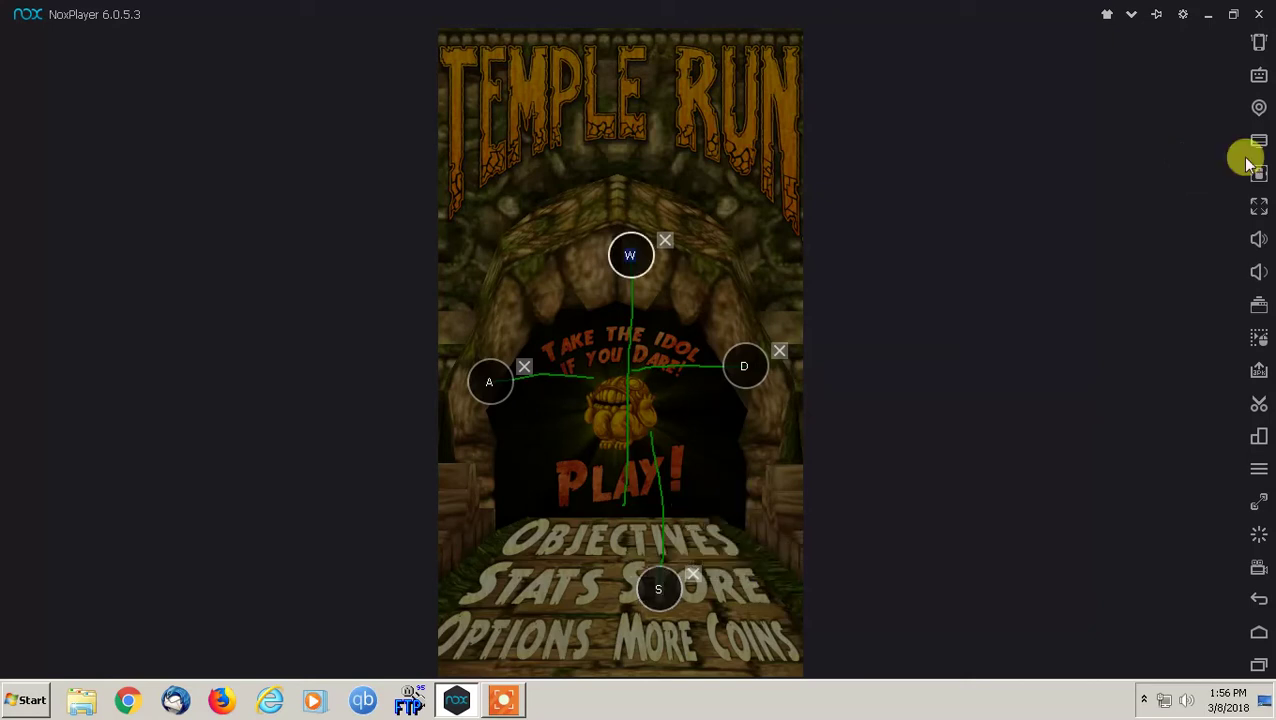
{"action": "left_click", "coordinate": [1261, 84]}
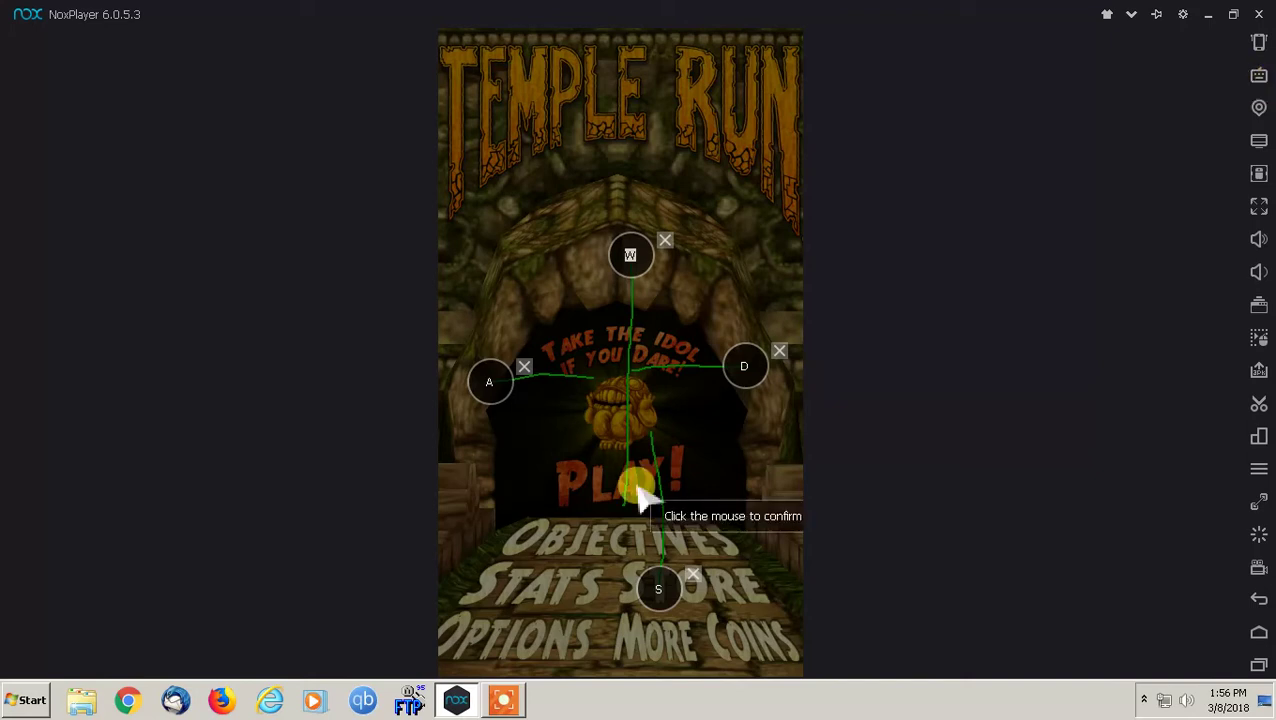
{"action": "left_click", "coordinate": [624, 498]}
{"action": "left_click", "coordinate": [1259, 75]}
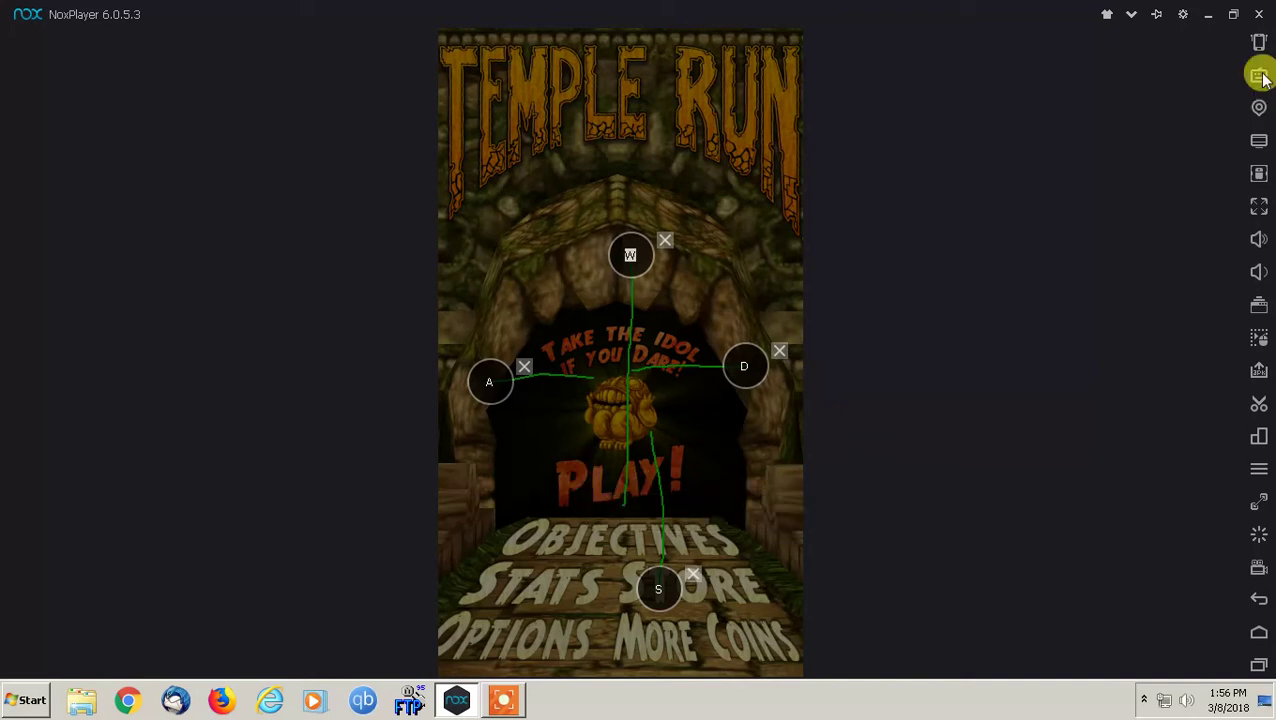
{"action": "left_click", "coordinate": [569, 480]}
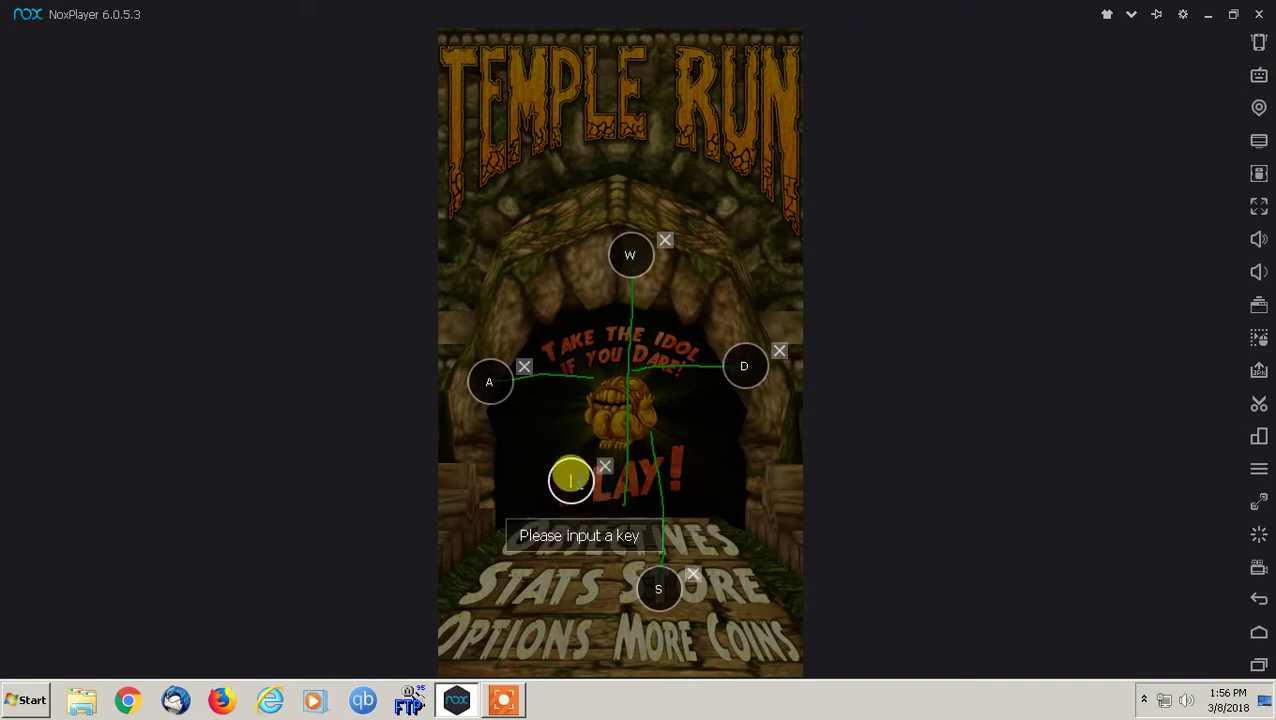
{"action": "key", "text": "w"}
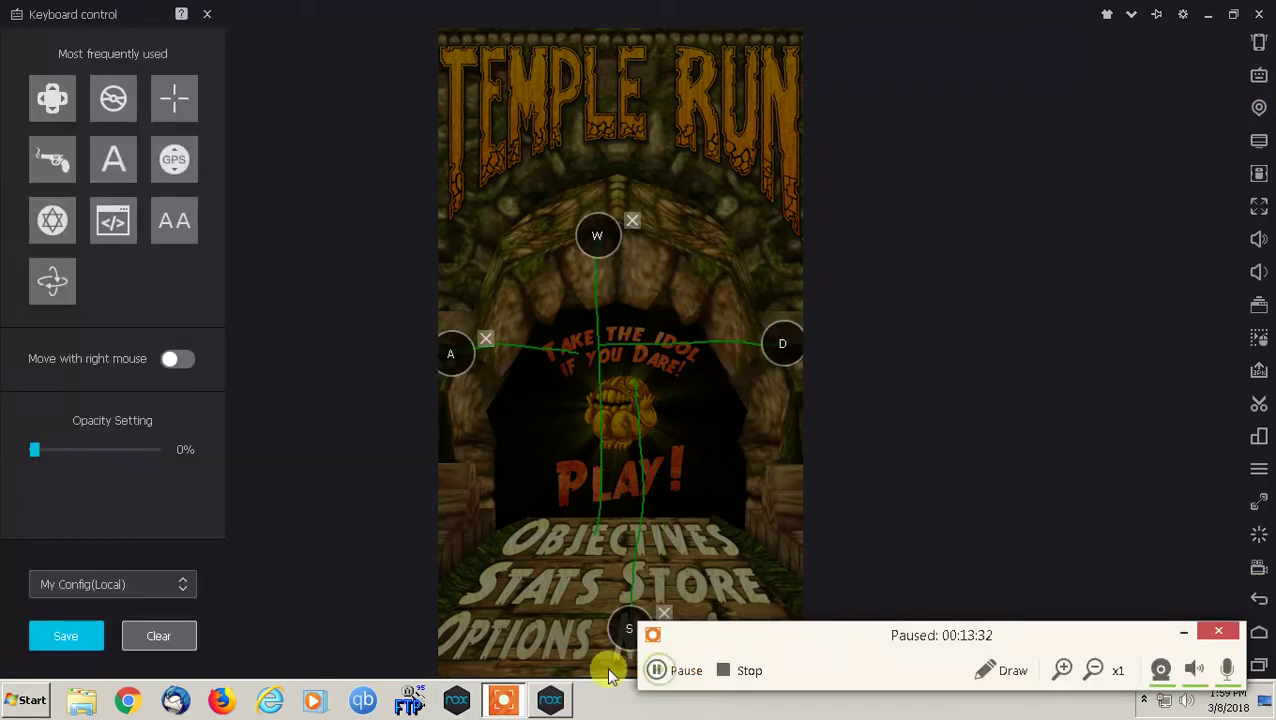
- Save the My Config(Local) key mapping and play a Temple Run round to test the keyboard controls
{"action": "left_click", "coordinate": [1190, 632]}
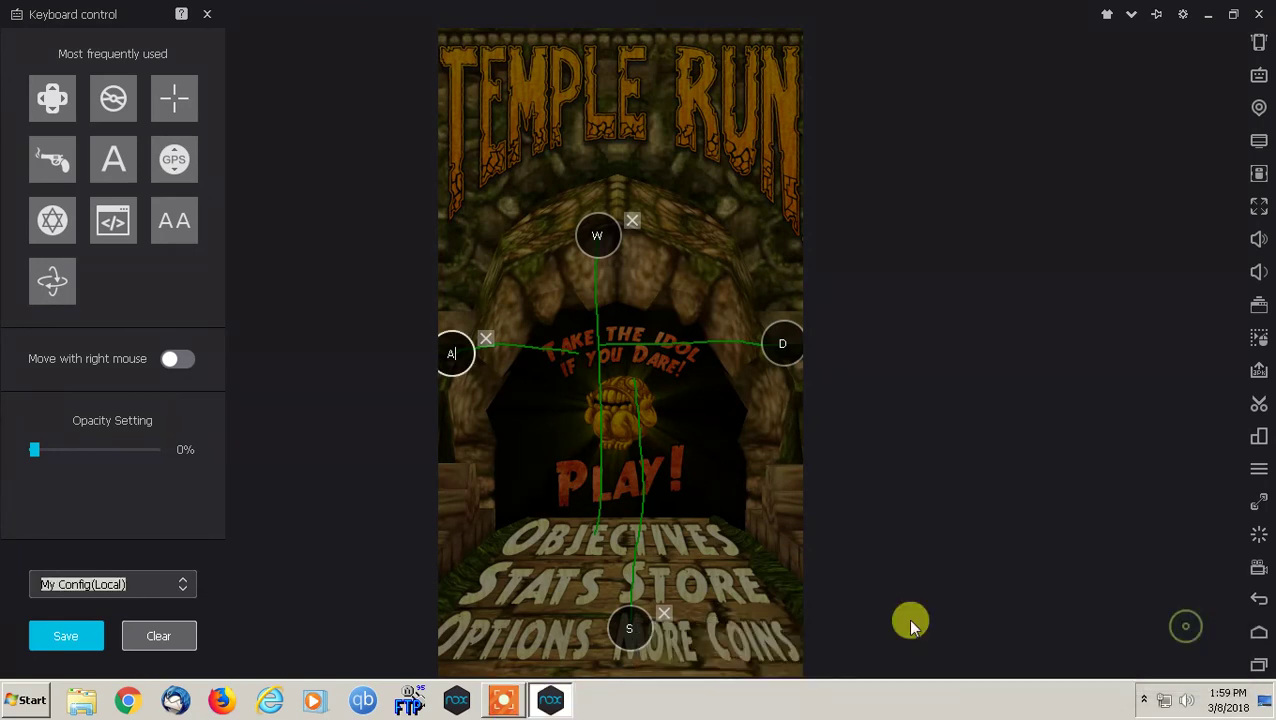
{"action": "left_click", "coordinate": [86, 637]}
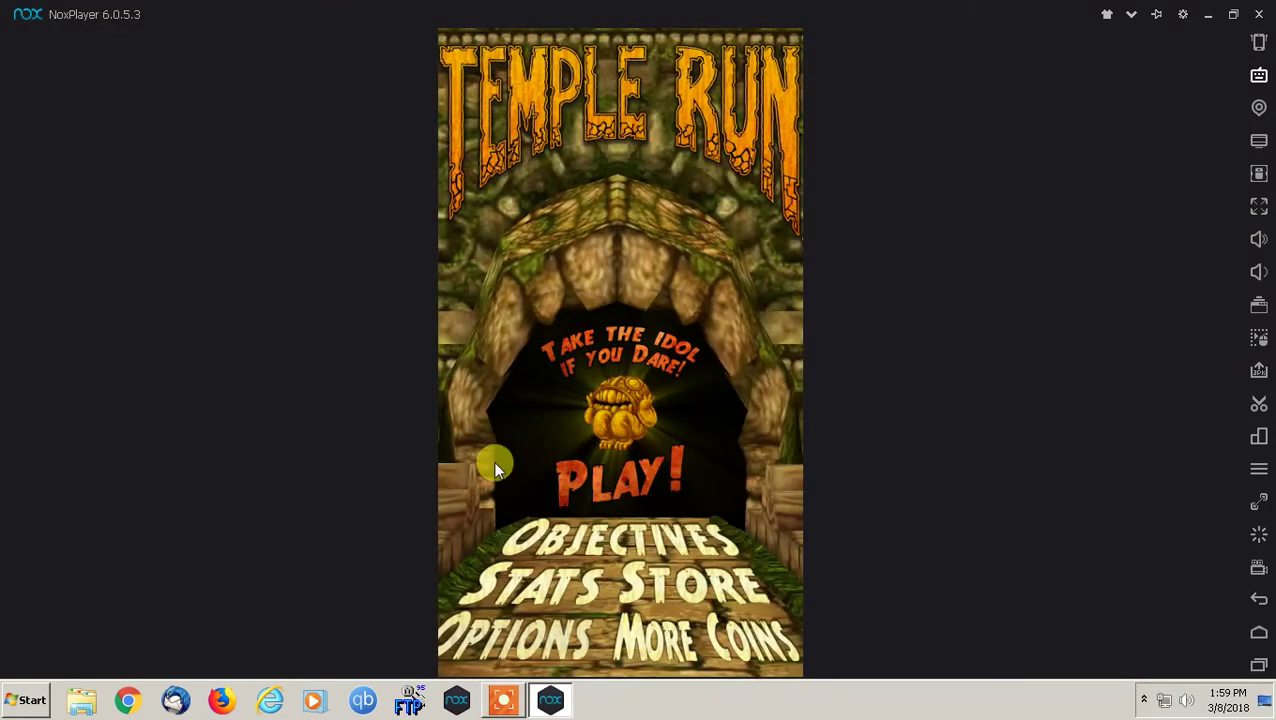
{"action": "left_click", "coordinate": [634, 479]}
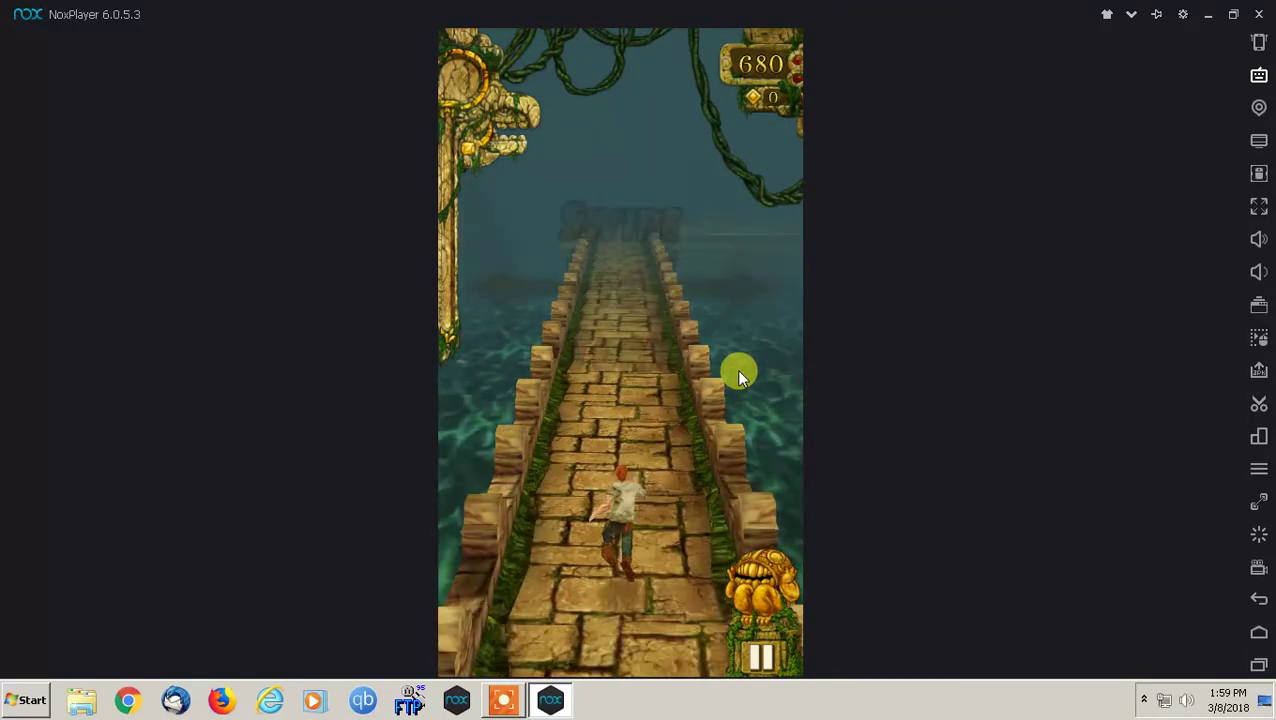
{"action": "key", "text": "Right"}
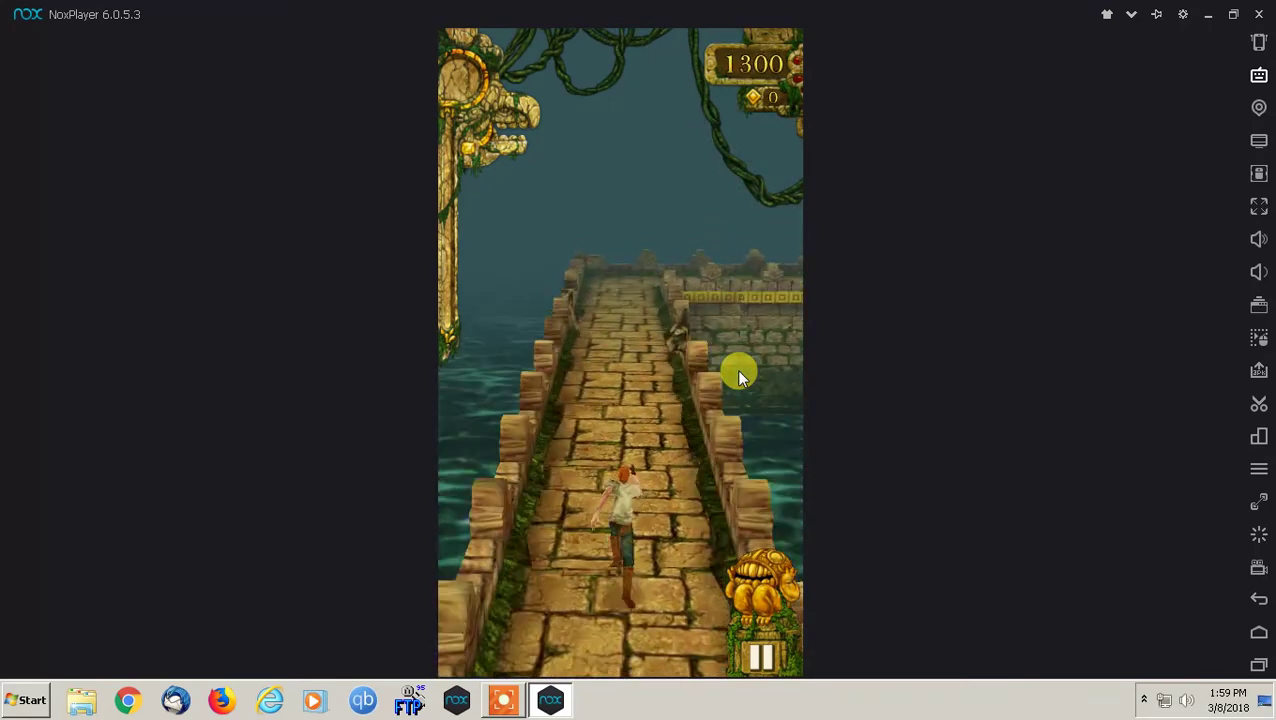
{"action": "key", "text": "Right"}
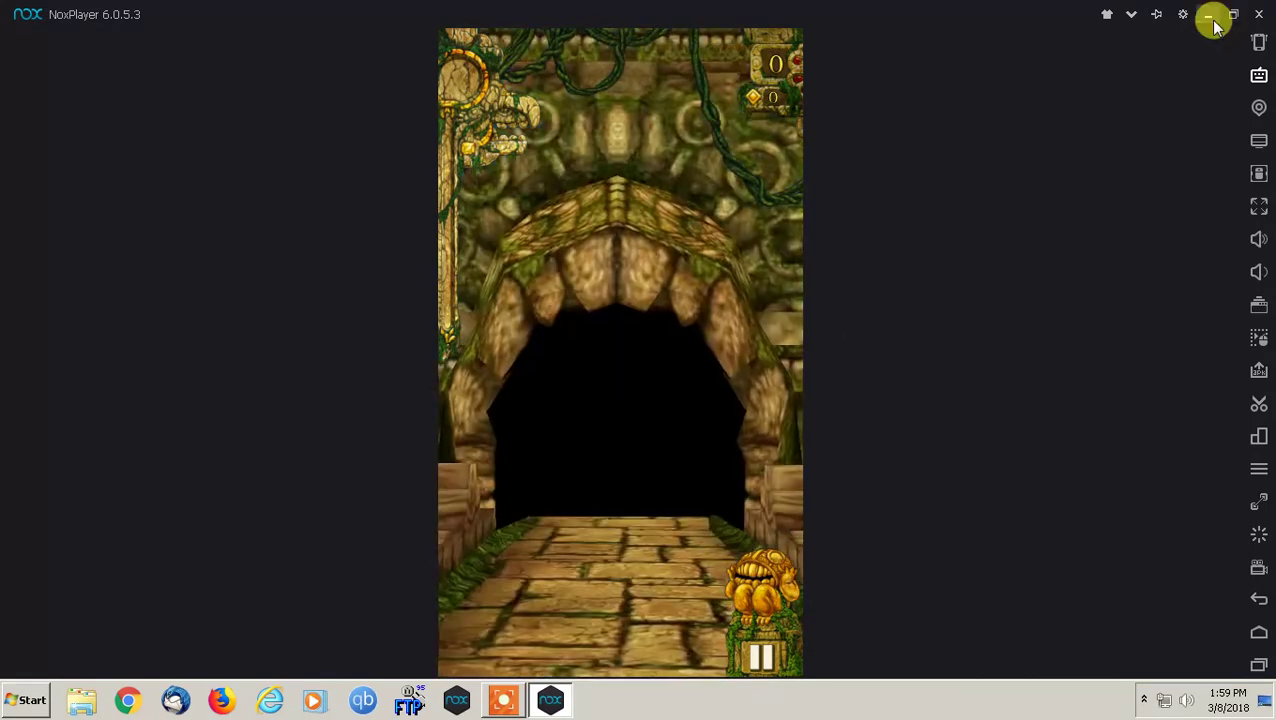
- Pause the Temple Run game and return to the Android home screen
{"action": "left_click", "coordinate": [1260, 598]}
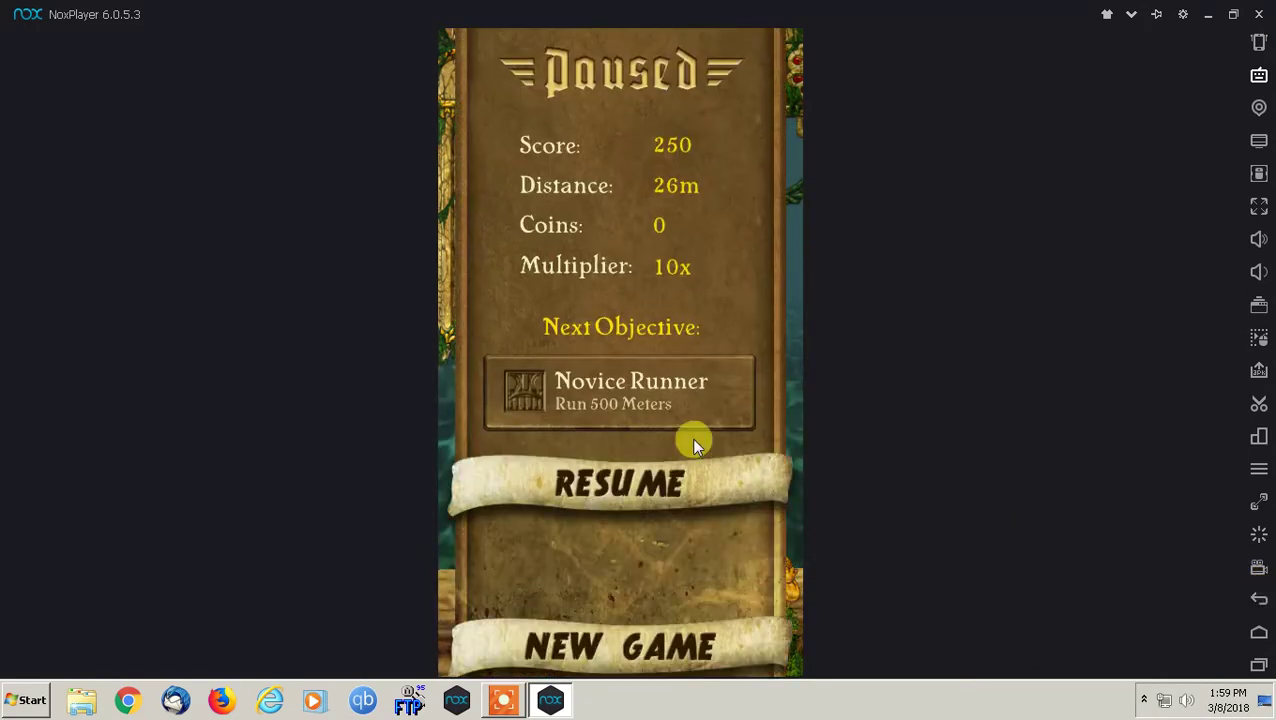
{"action": "left_click", "coordinate": [1259, 632]}
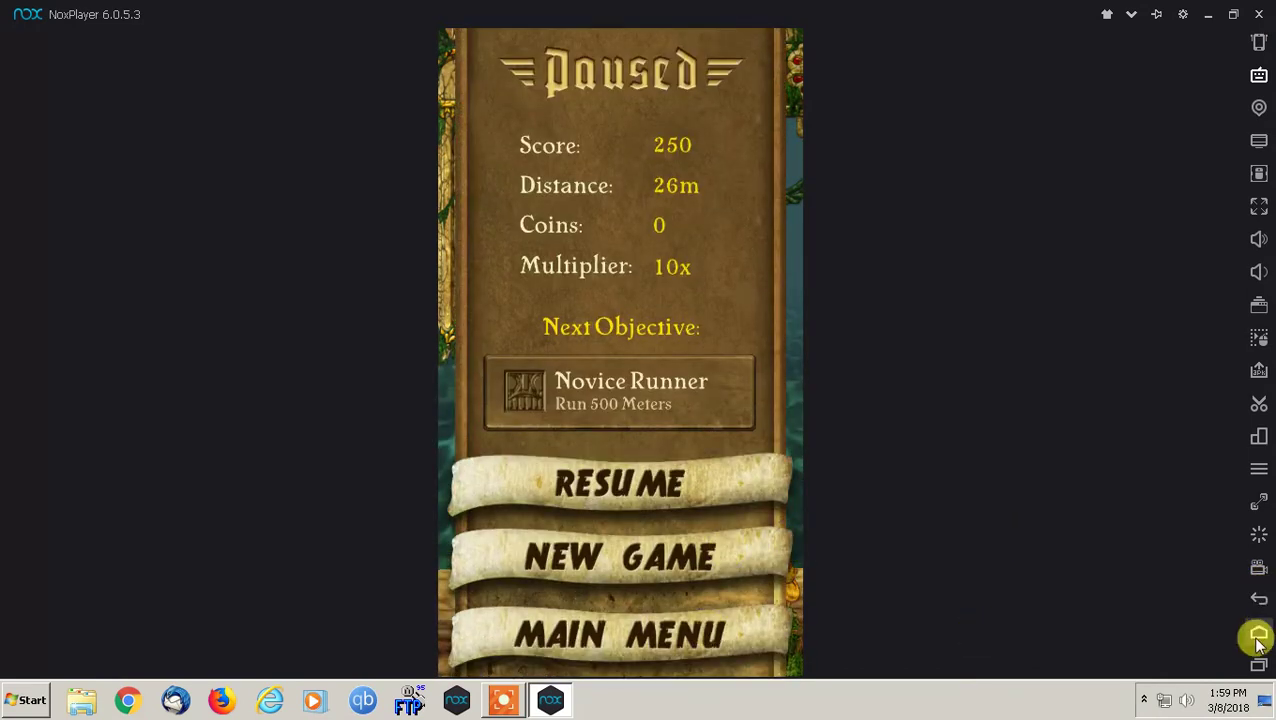
{"action": "left_click", "coordinate": [1250, 633]}
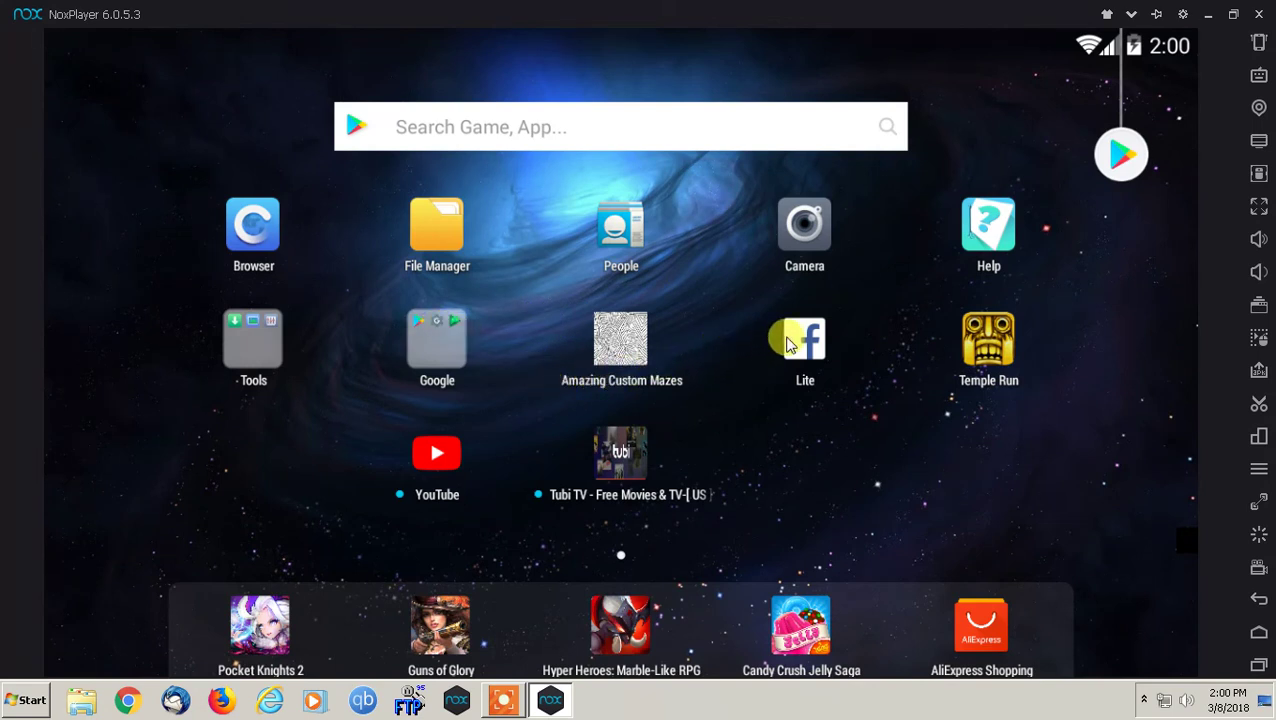
- Open the recommended games page from the home screen, look through the ranked titles and go back
{"action": "left_click_drag", "start_coordinate": [800, 343], "coordinate": [775, 400]}
{"action": "left_click", "coordinate": [834, 332]}
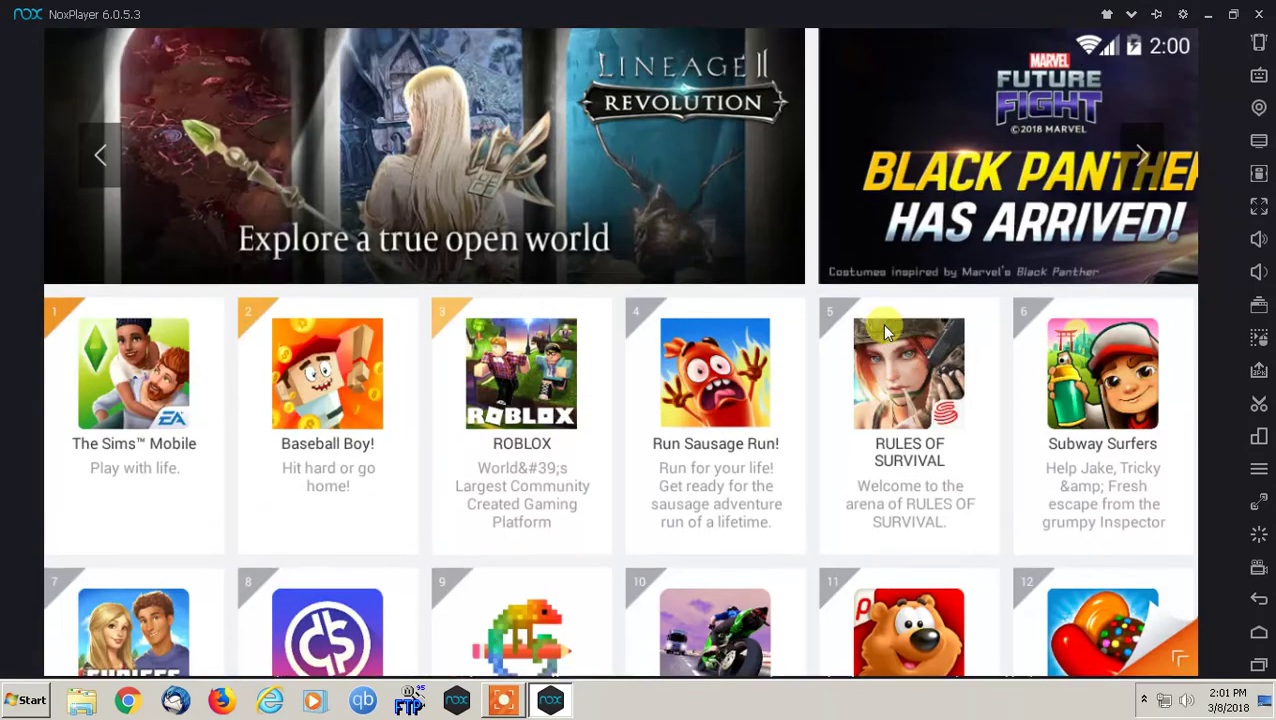
{"action": "left_click_drag", "start_coordinate": [607, 652], "coordinate": [607, 60]}
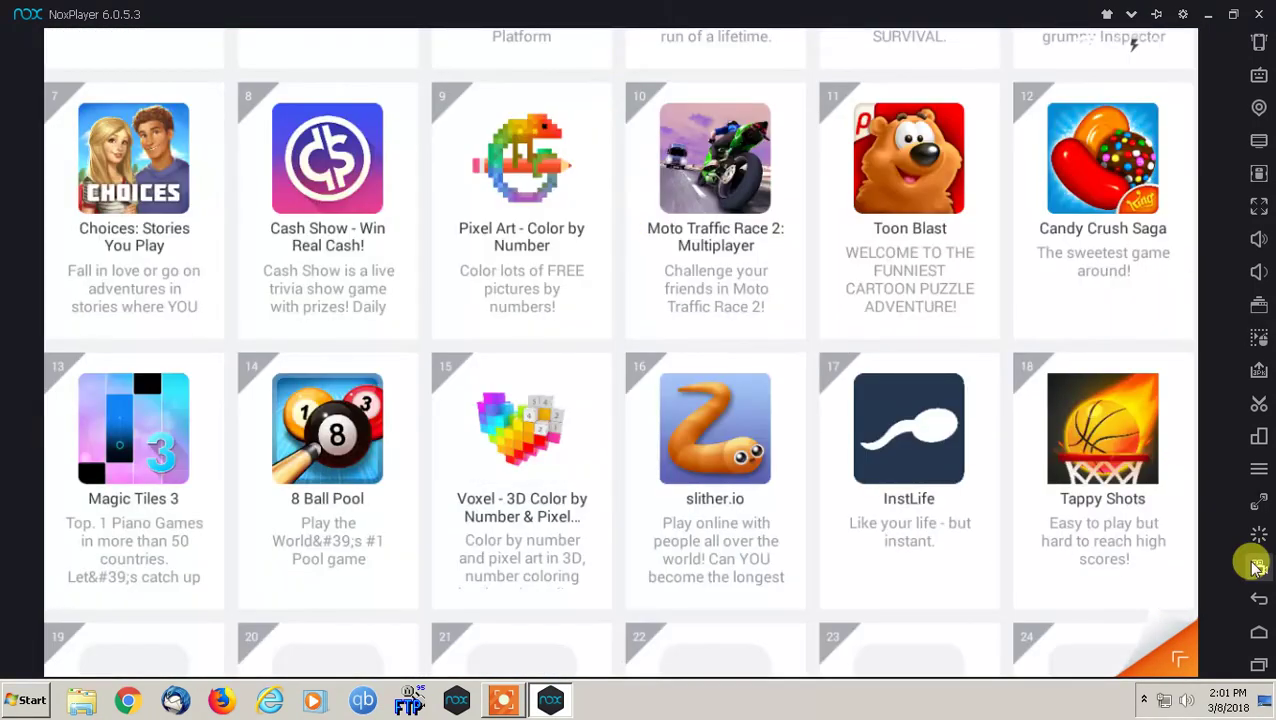
{"action": "left_click", "coordinate": [1259, 602]}
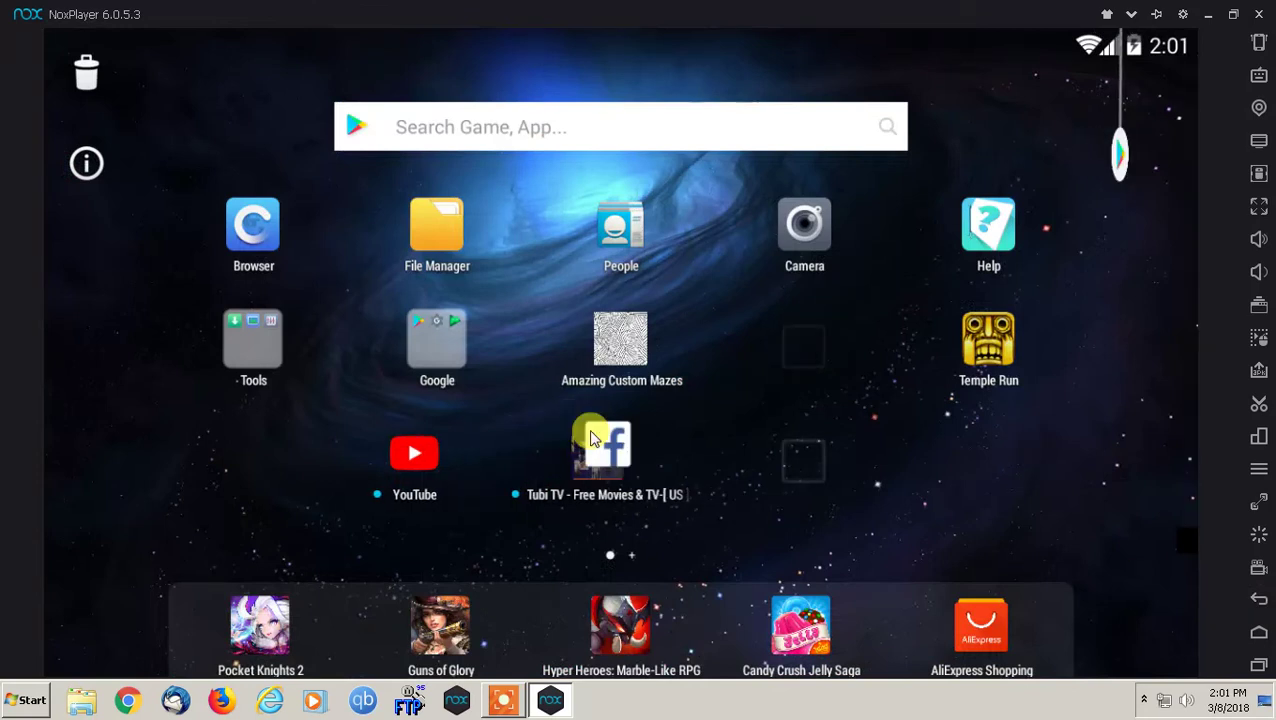
- Move the Lite app icon to the third row of the home screen, just after Tubi TV
{"action": "left_click_drag", "start_coordinate": [625, 458], "coordinate": [629, 347]}
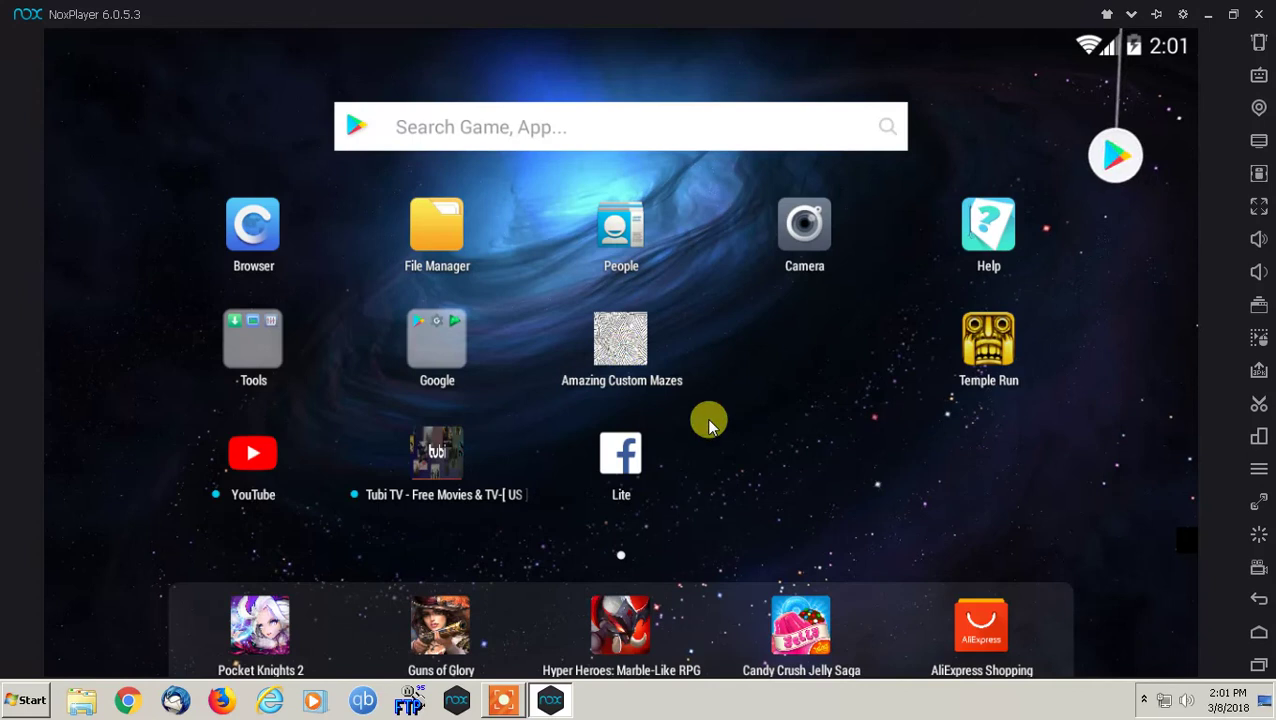
{"action": "left_click_drag", "start_coordinate": [630, 455], "coordinate": [447, 458]}
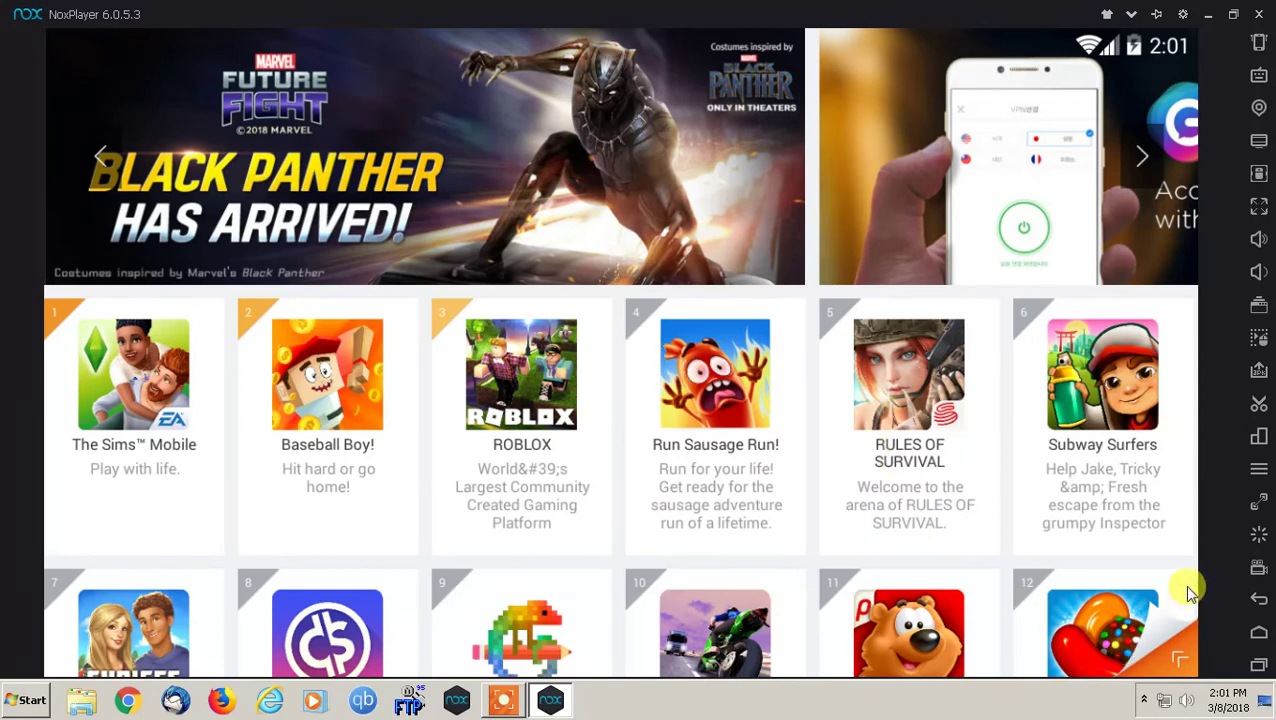
{"action": "left_click", "coordinate": [1259, 601]}
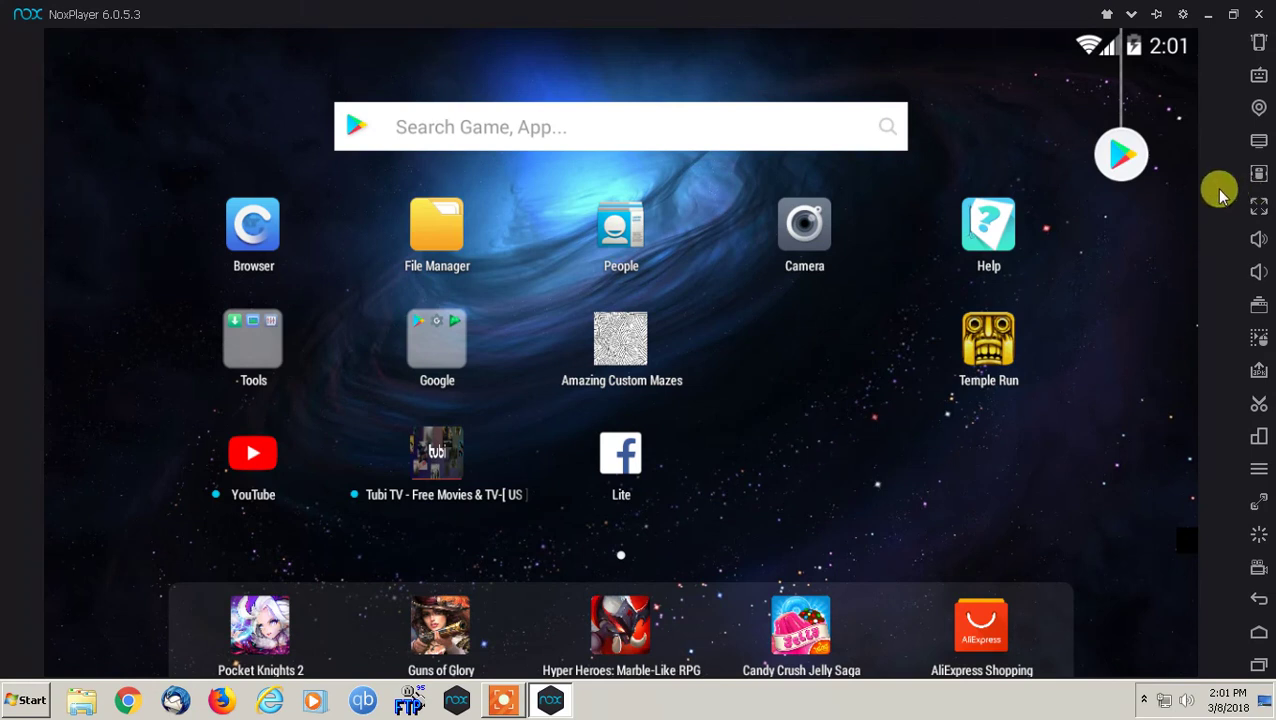
- Look at Google Settings from the Google folder and return to the home screen
{"action": "left_click", "coordinate": [446, 333]}
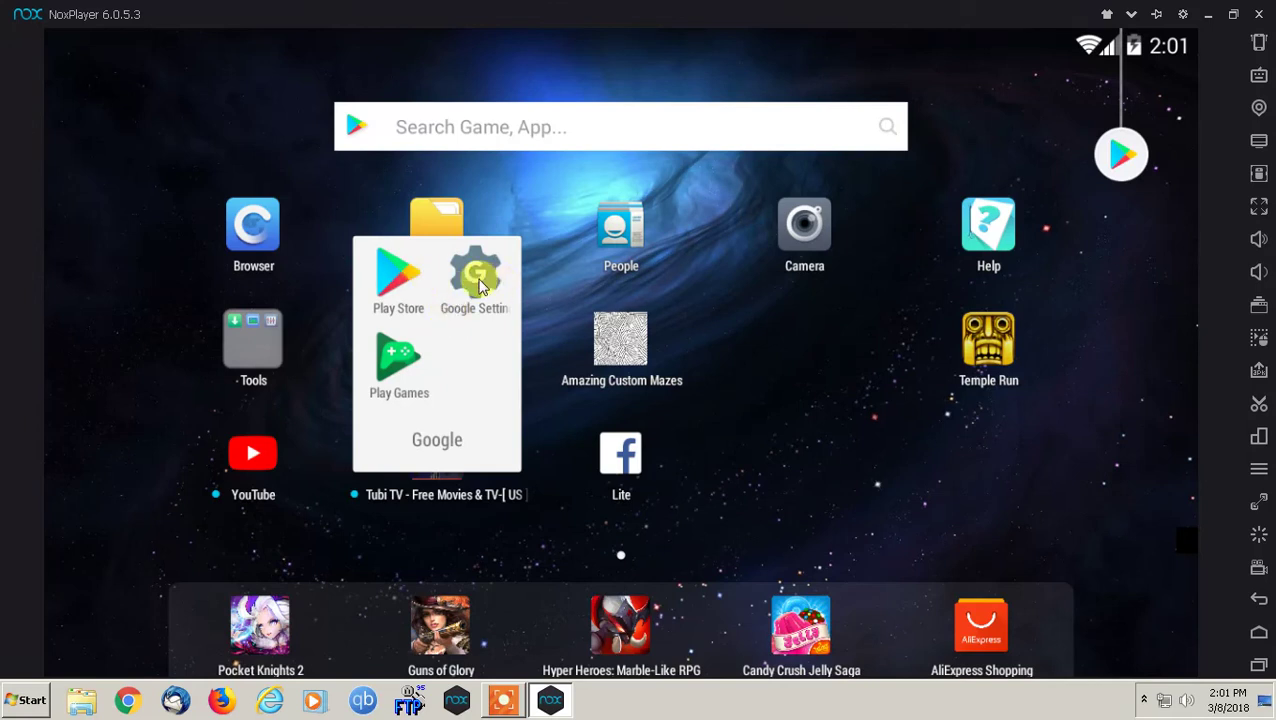
{"action": "left_click", "coordinate": [475, 280]}
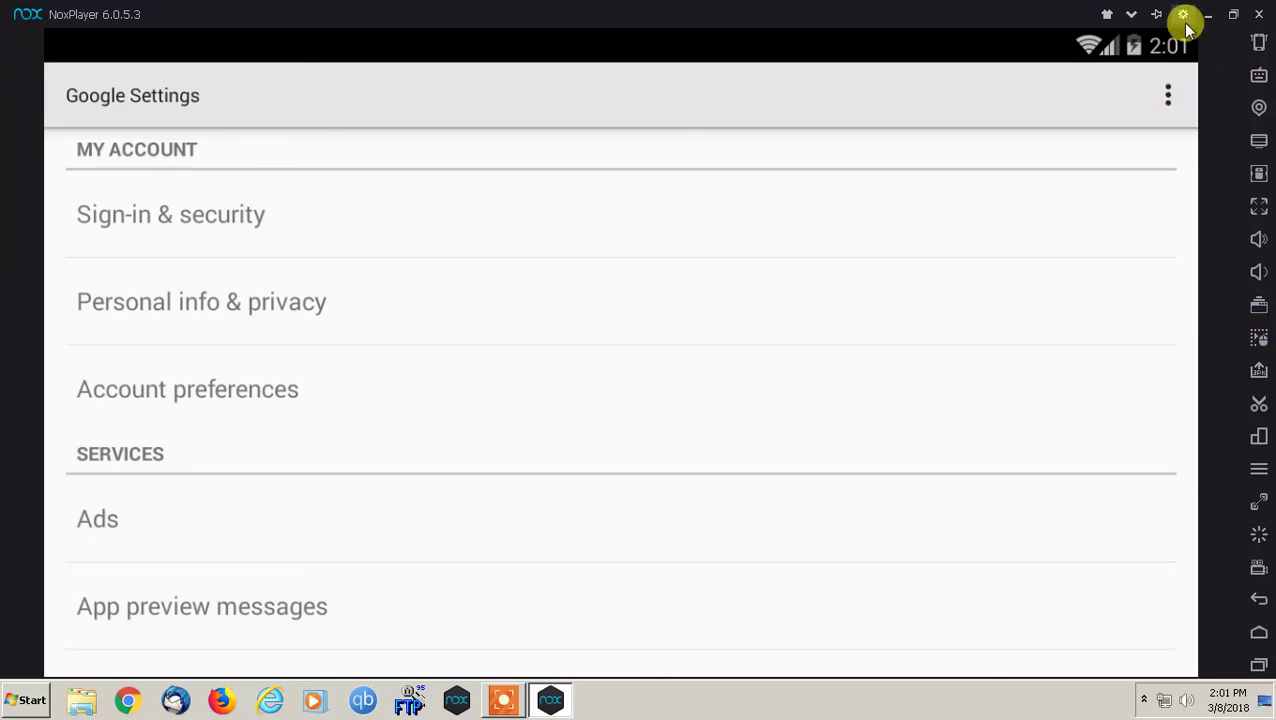
{"action": "left_click", "coordinate": [1259, 598]}
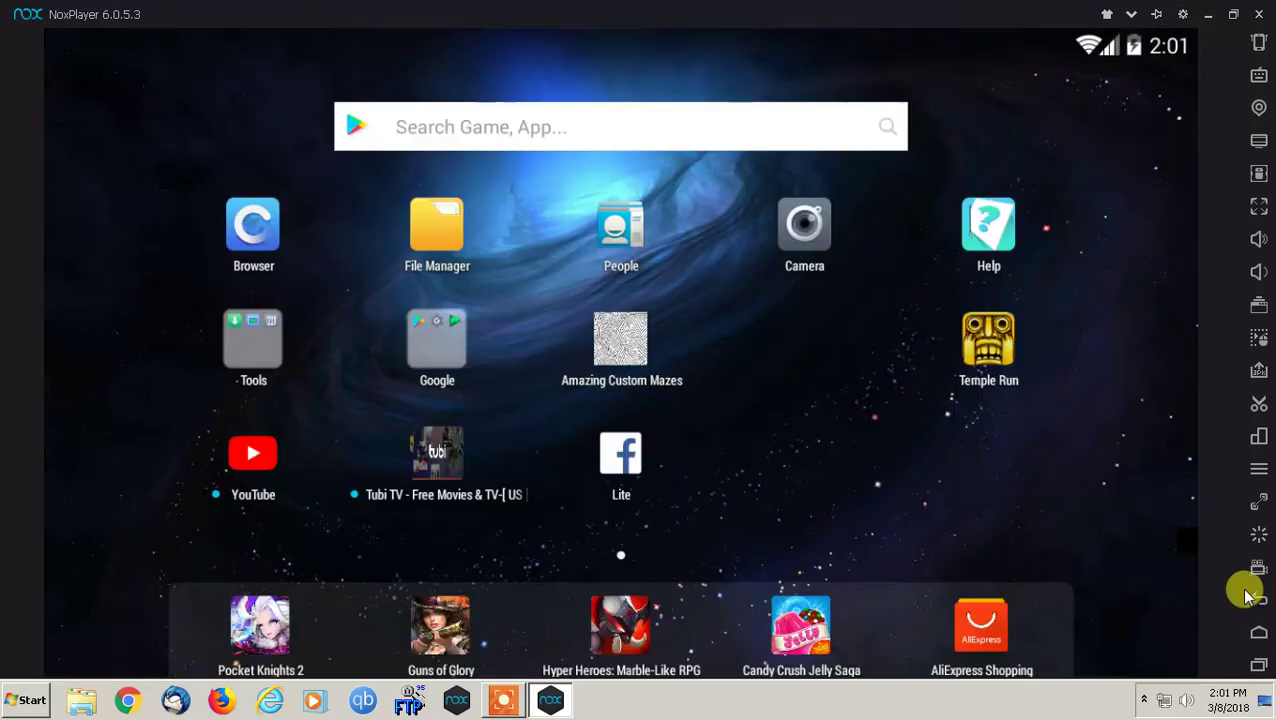
{"action": "left_click", "coordinate": [1183, 14]}
{"action": "left_click", "coordinate": [640, 14]}
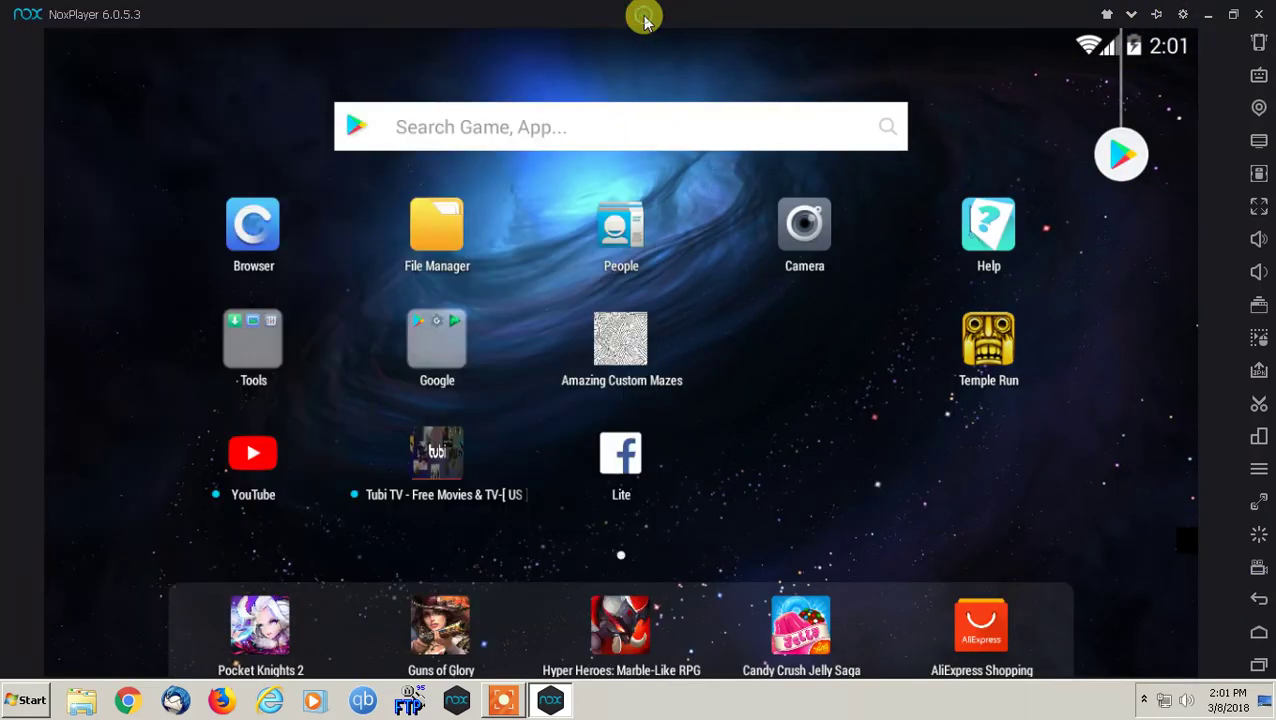
- Open the Android Settings from the Tools folder, look at the Wi-Fi networks and return to the settings list
{"action": "left_click", "coordinate": [262, 335]}
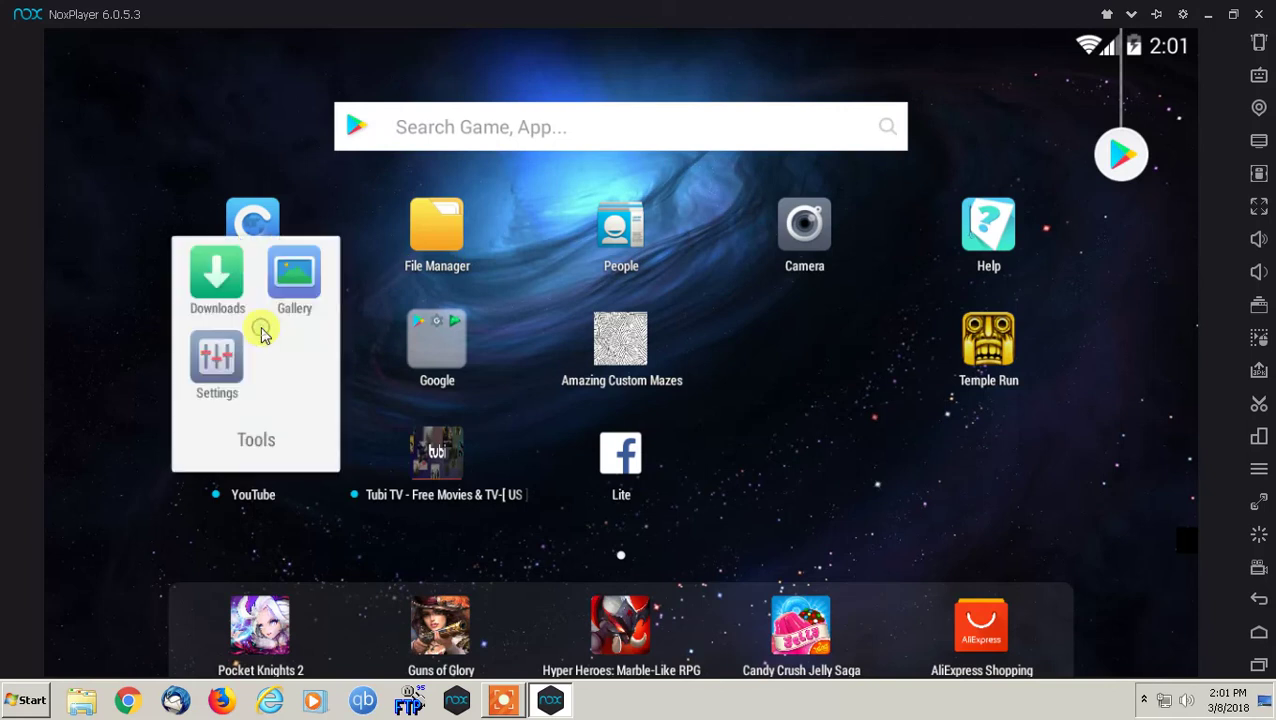
{"action": "left_click", "coordinate": [218, 372]}
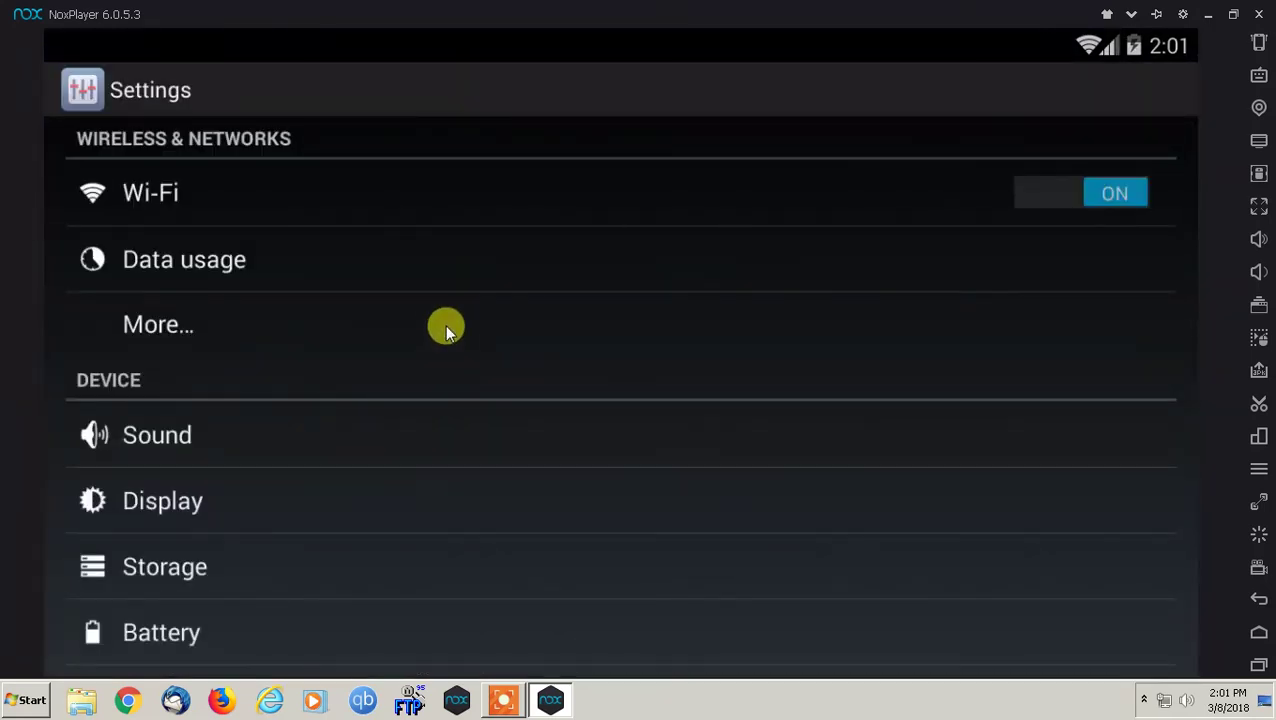
{"action": "left_click", "coordinate": [167, 200]}
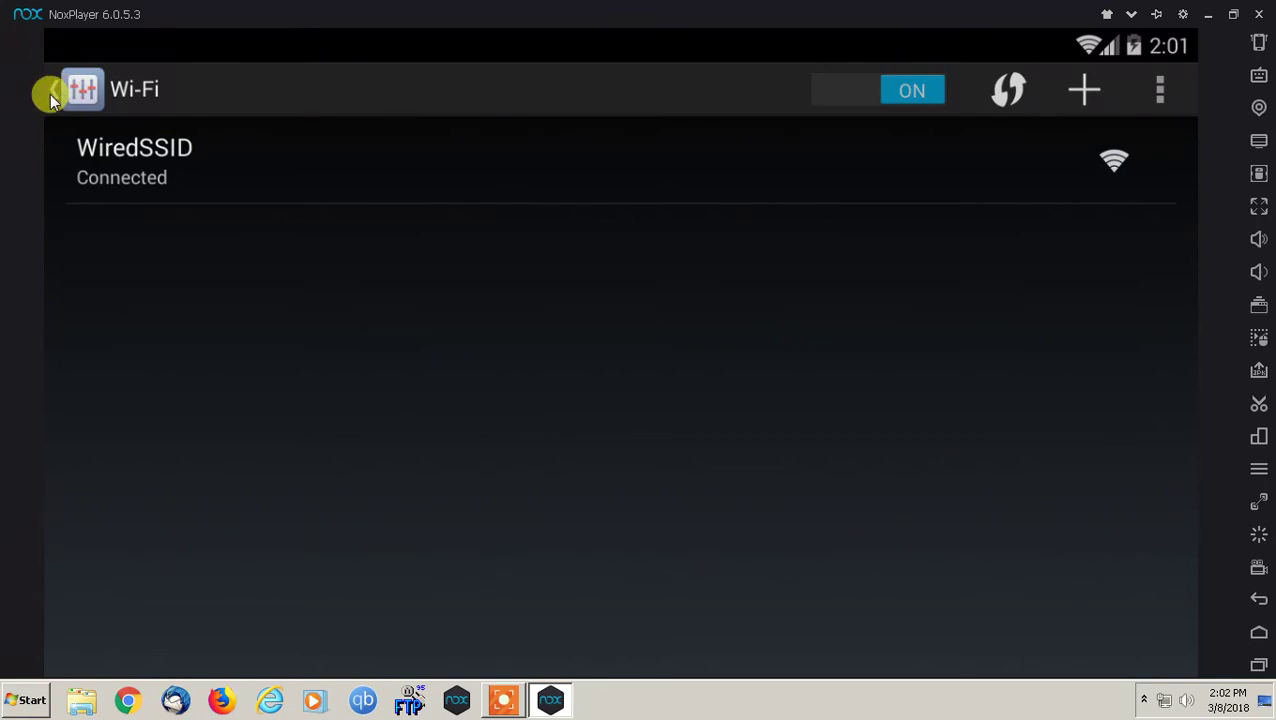
{"action": "left_click", "coordinate": [55, 95]}
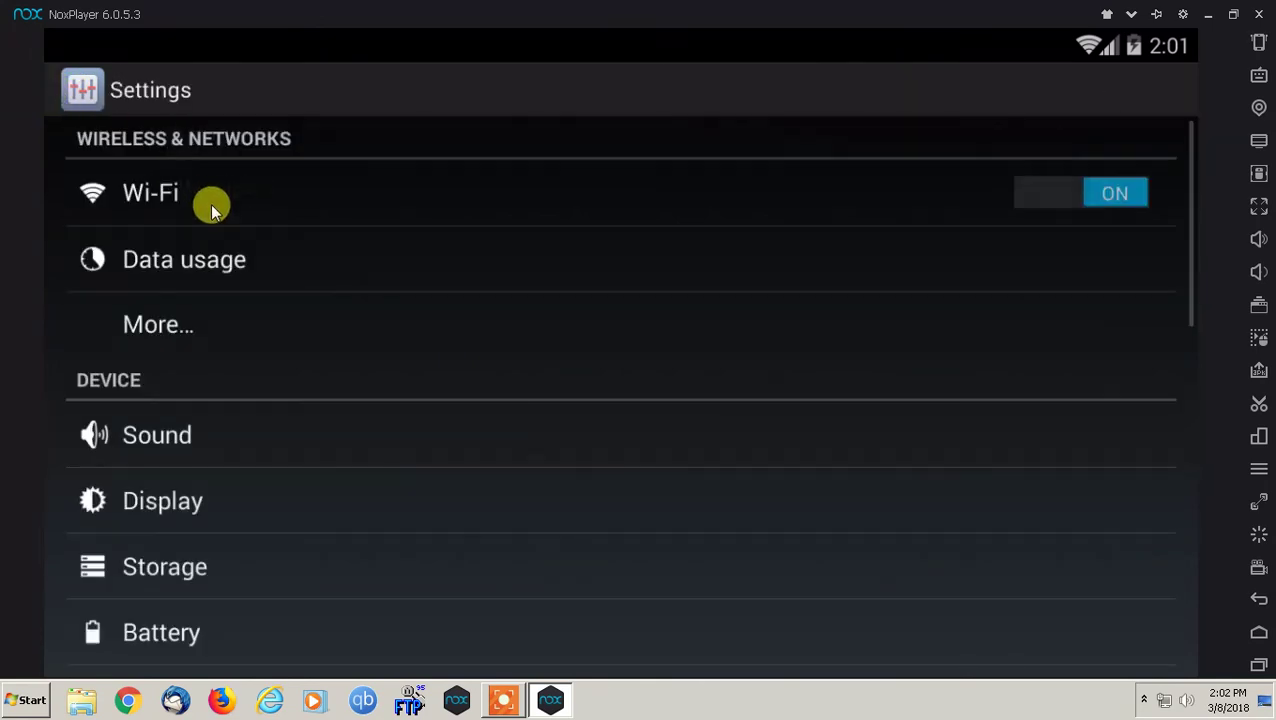
- Open the Storage settings, look through the internal storage breakdown by category and return to the settings list
{"action": "scroll", "coordinate": [327, 399], "scroll_direction": "down", "scroll_amount": 3}
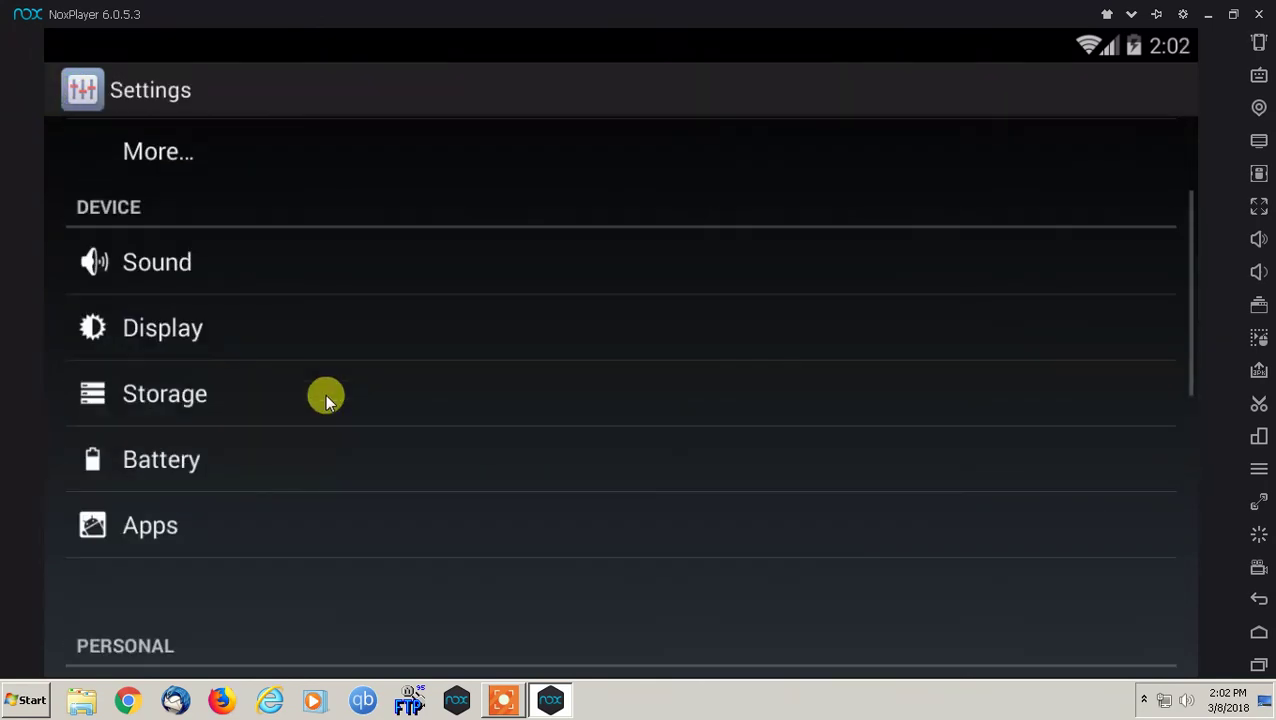
{"action": "left_click", "coordinate": [231, 395]}
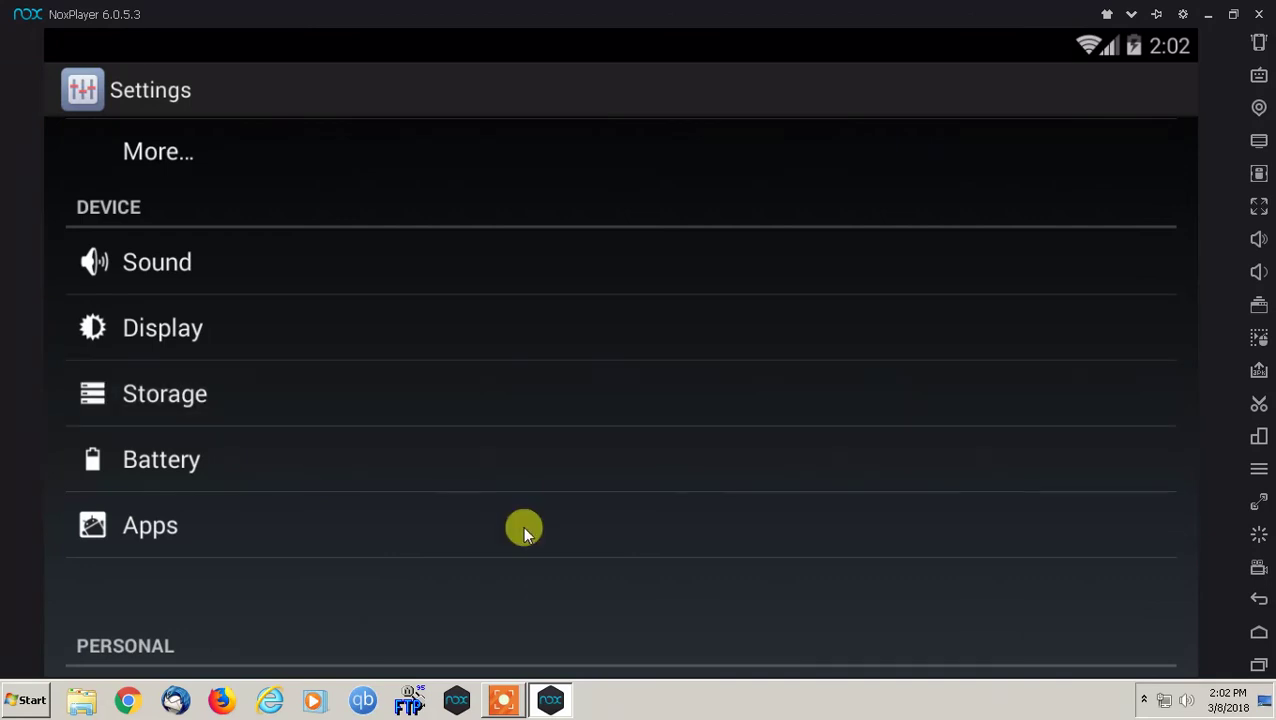
{"action": "left_click", "coordinate": [234, 387]}
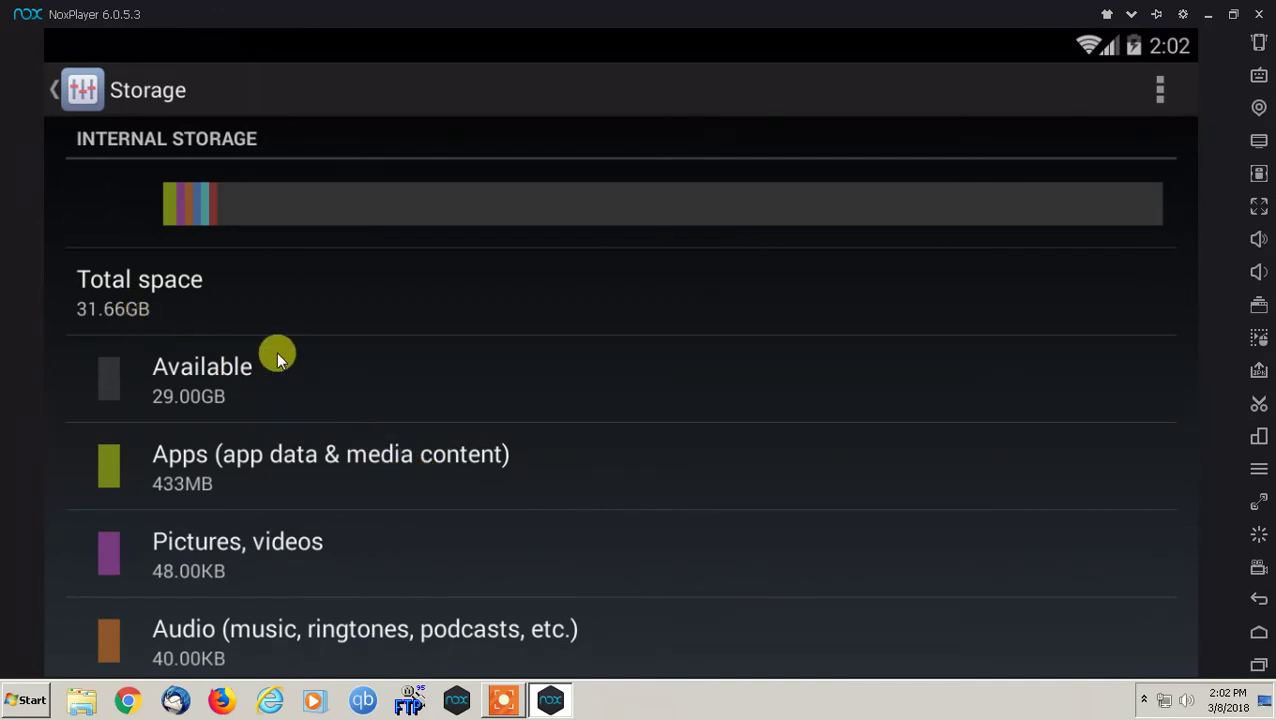
{"action": "scroll", "coordinate": [311, 412], "scroll_direction": "down", "scroll_amount": 3}
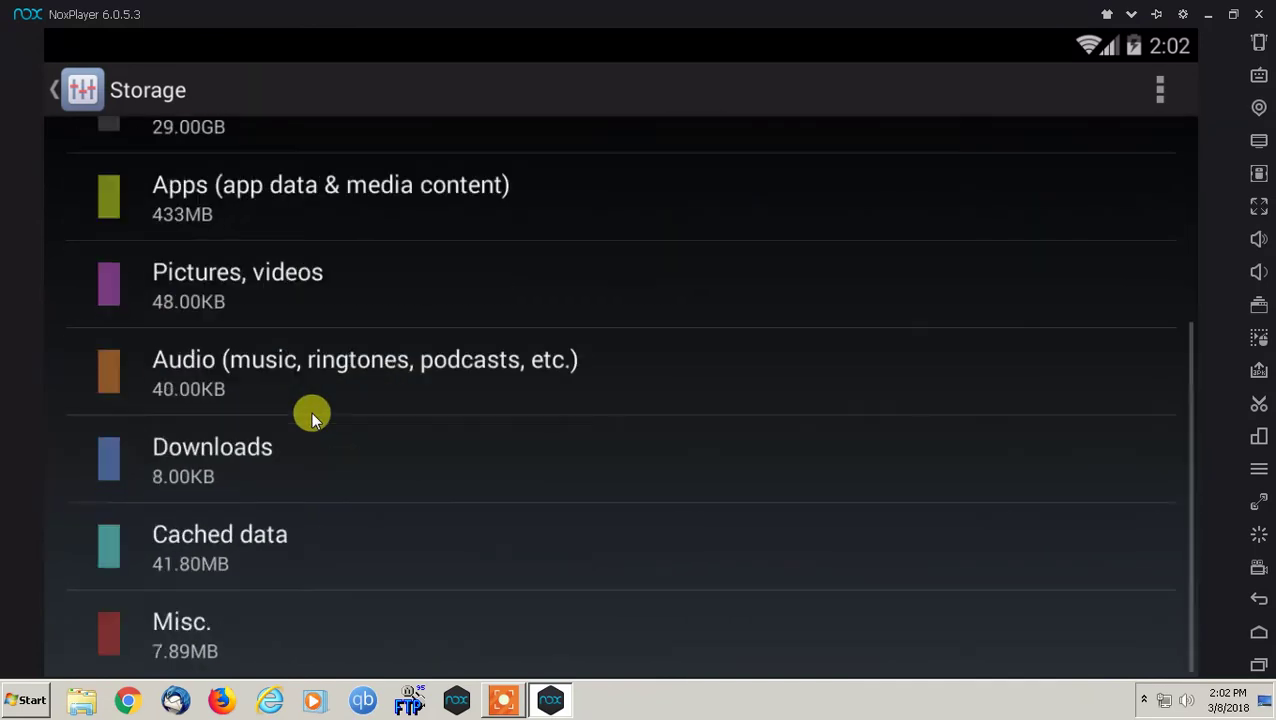
{"action": "scroll", "coordinate": [311, 412], "scroll_direction": "up", "scroll_amount": 3}
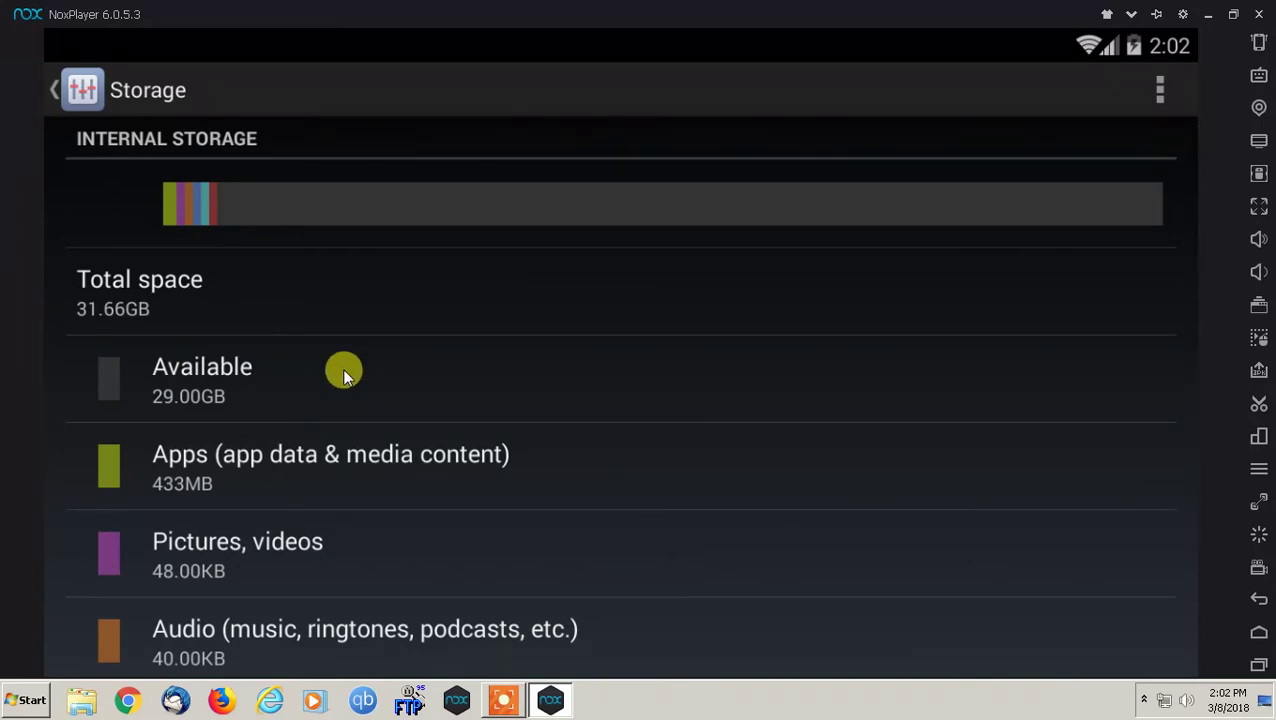
{"action": "scroll", "coordinate": [342, 370], "scroll_direction": "down", "scroll_amount": 3}
{"action": "scroll", "coordinate": [342, 370], "scroll_direction": "up", "scroll_amount": 3}
{"action": "key", "text": "Escape"}
- Review the device details in About tablet, including model number and Android version, and return to the home screen
{"action": "scroll", "coordinate": [373, 367], "scroll_direction": "down", "scroll_amount": 3}
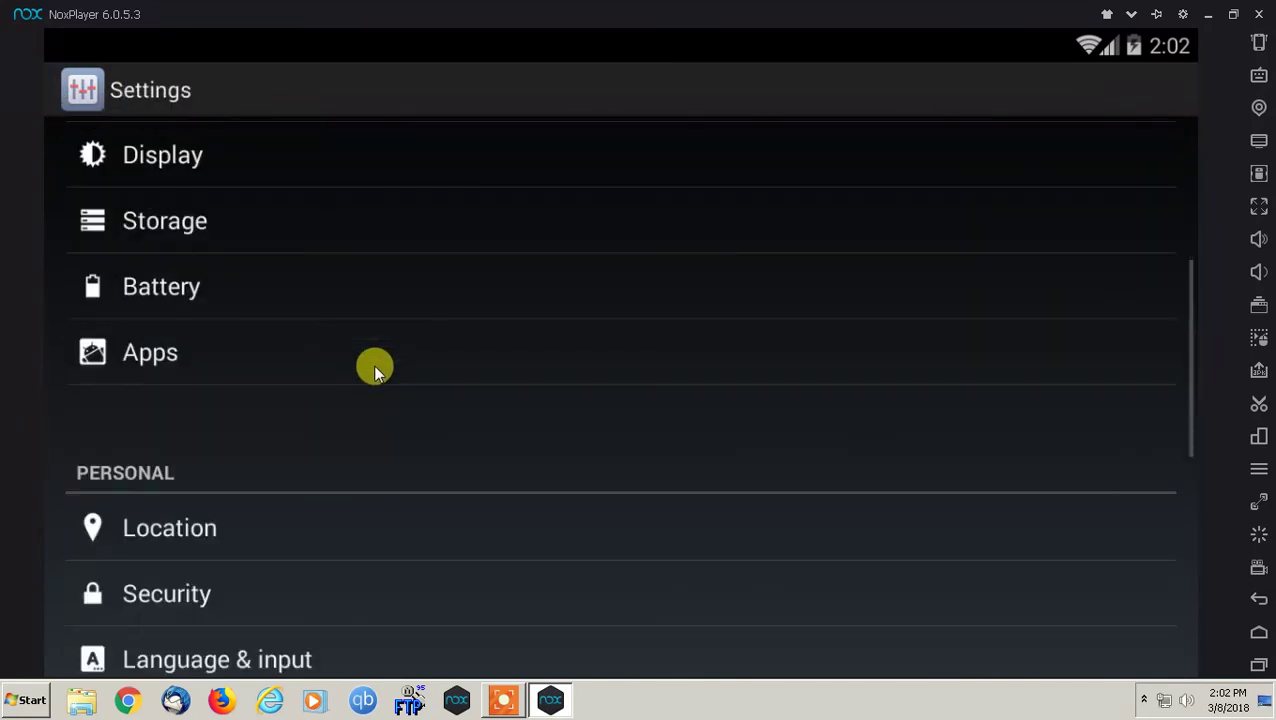
{"action": "scroll", "coordinate": [368, 365], "scroll_direction": "down", "scroll_amount": 3}
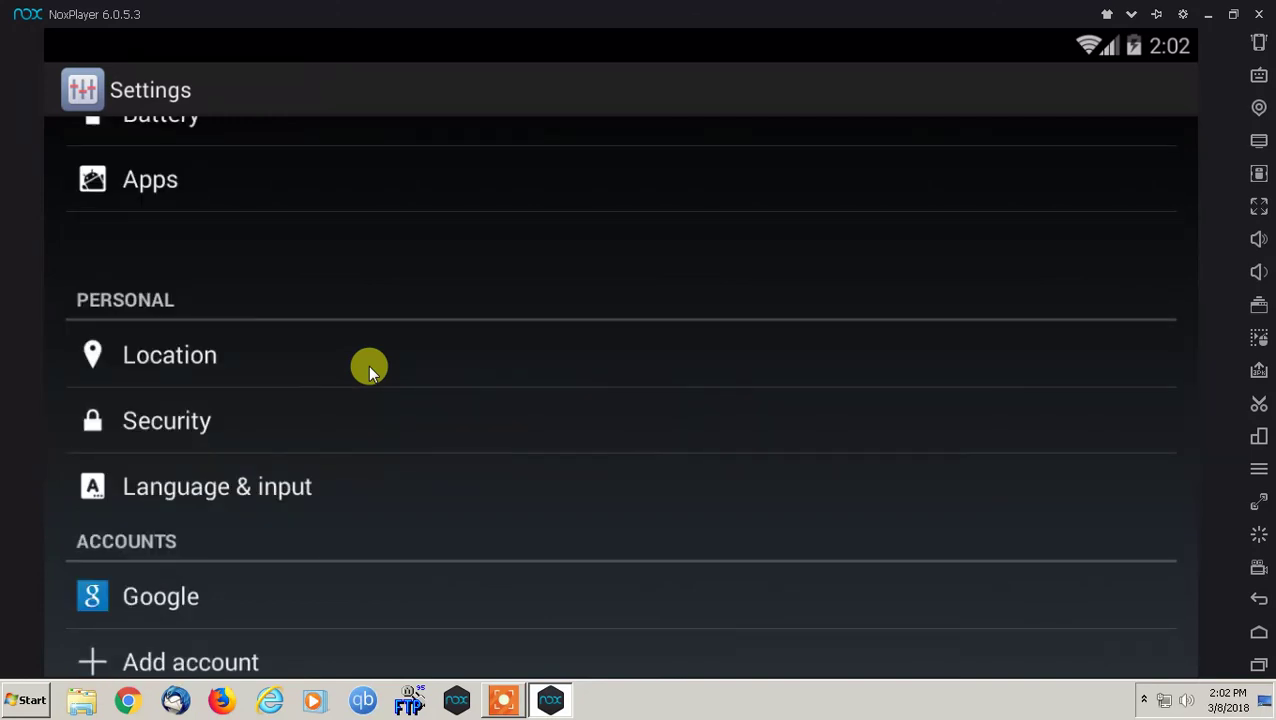
{"action": "scroll", "coordinate": [368, 365], "scroll_direction": "down", "scroll_amount": 3}
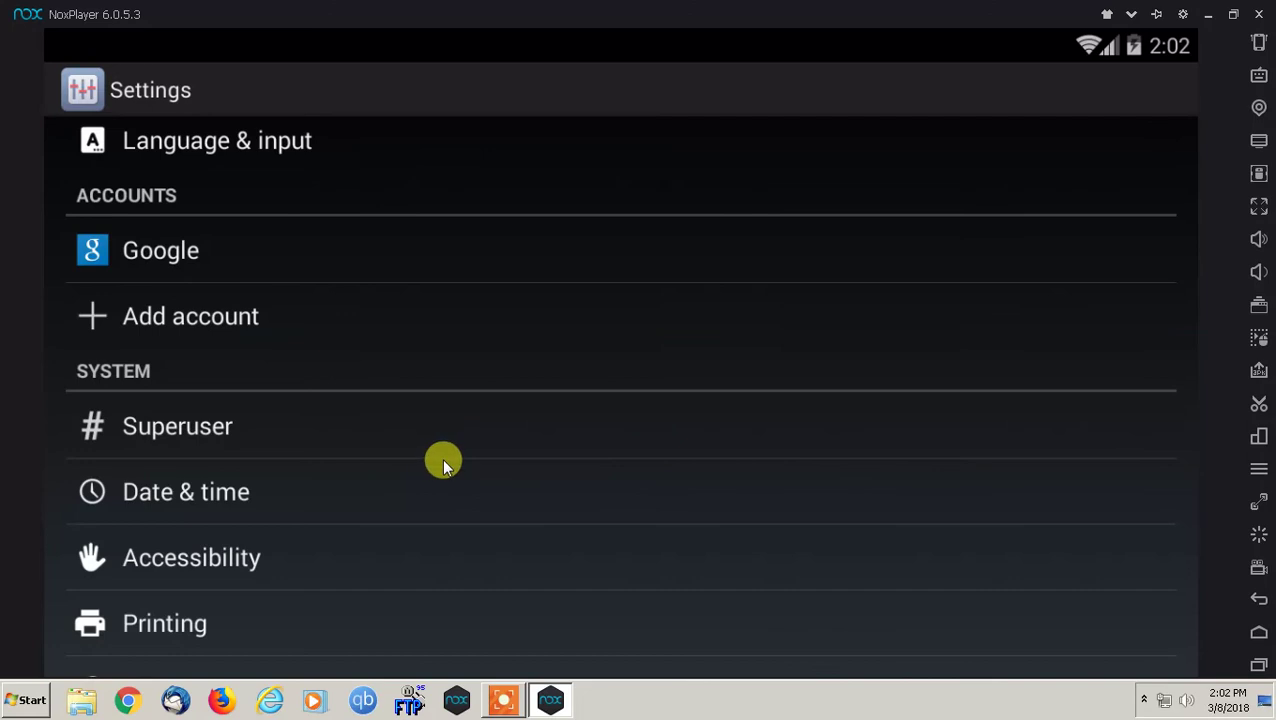
{"action": "scroll", "coordinate": [441, 458], "scroll_direction": "down", "scroll_amount": 1}
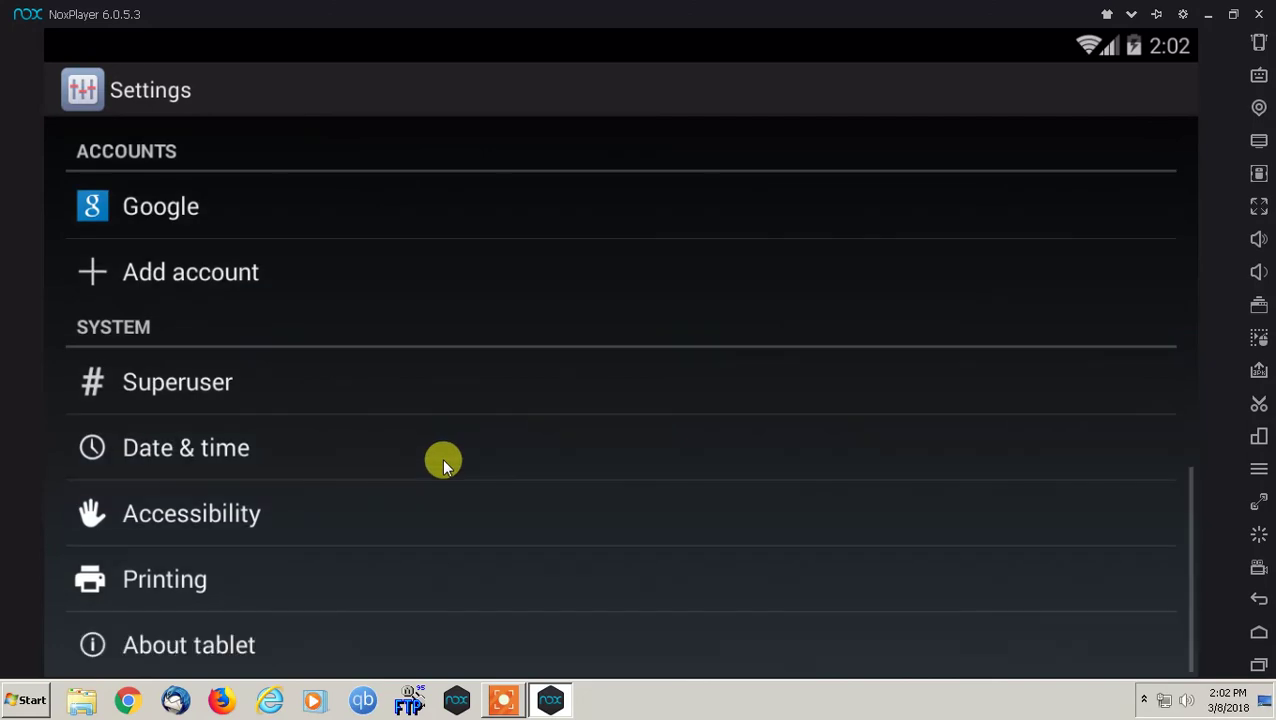
{"action": "left_click", "coordinate": [196, 646]}
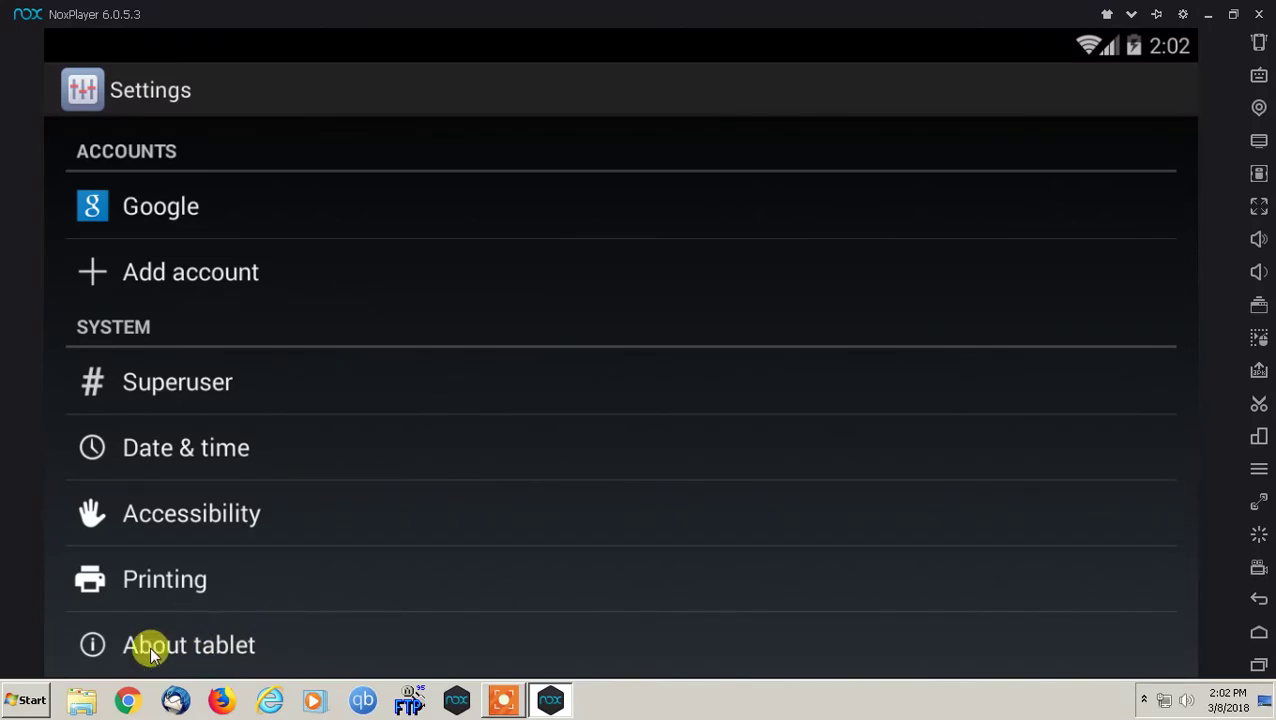
{"action": "left_click", "coordinate": [152, 648]}
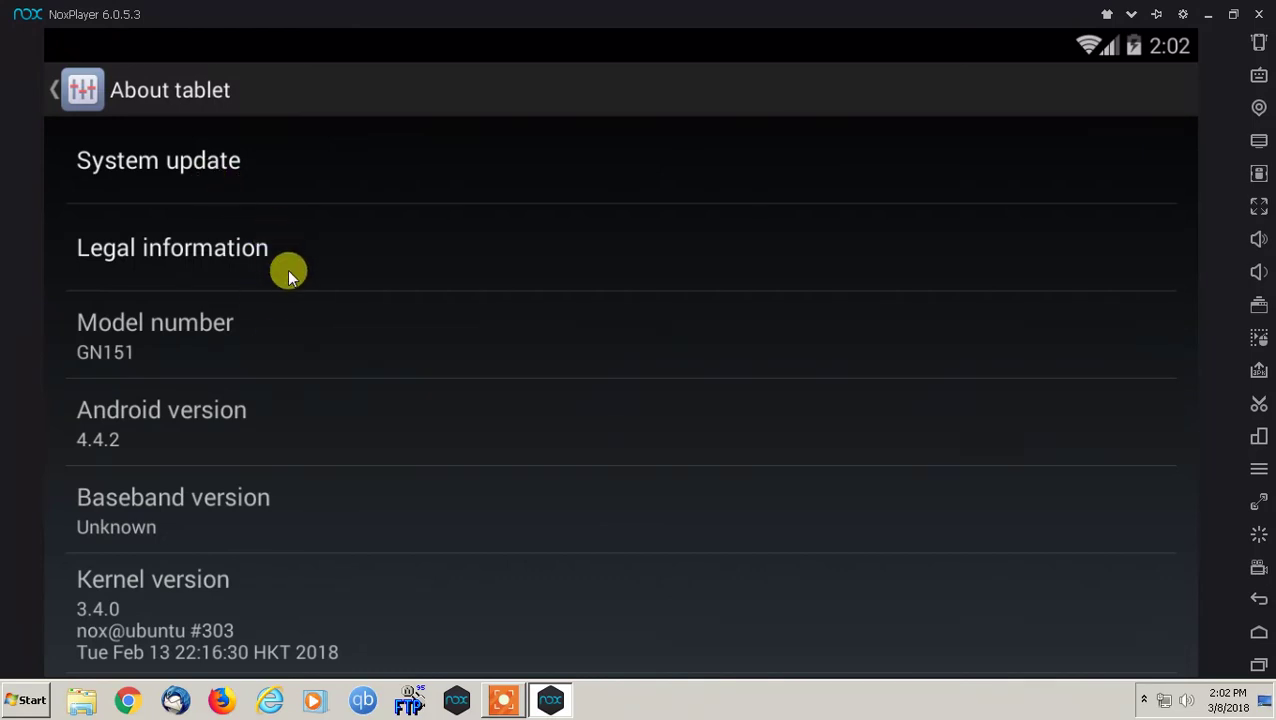
{"action": "scroll", "coordinate": [289, 272], "scroll_direction": "down", "scroll_amount": 1}
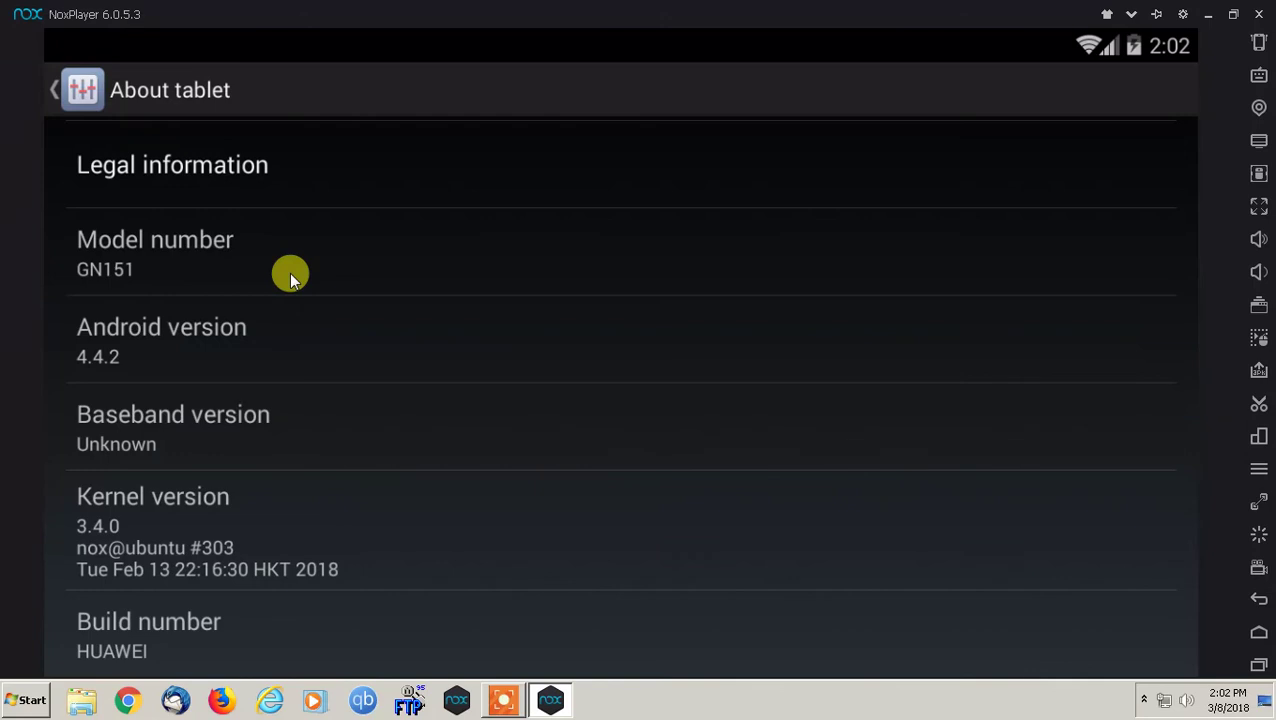
{"action": "scroll", "coordinate": [289, 272], "scroll_direction": "down", "scroll_amount": 1}
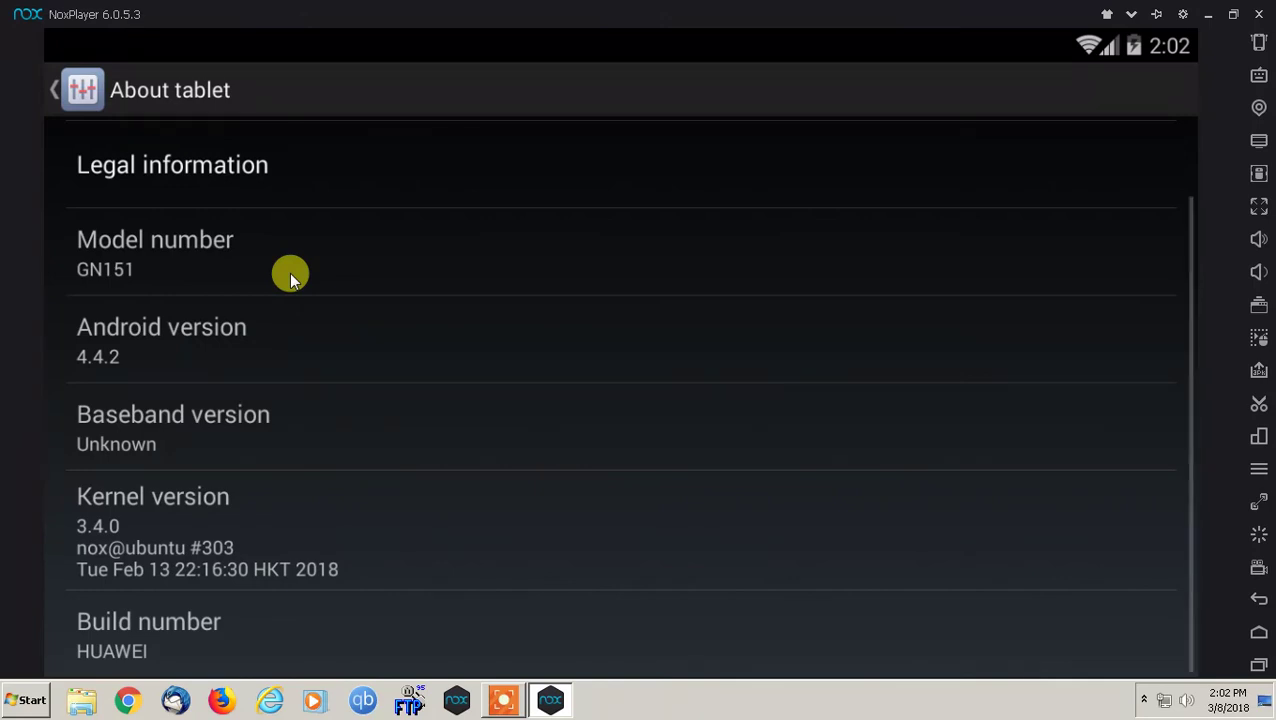
{"action": "scroll", "coordinate": [371, 372], "scroll_direction": "up", "scroll_amount": 1}
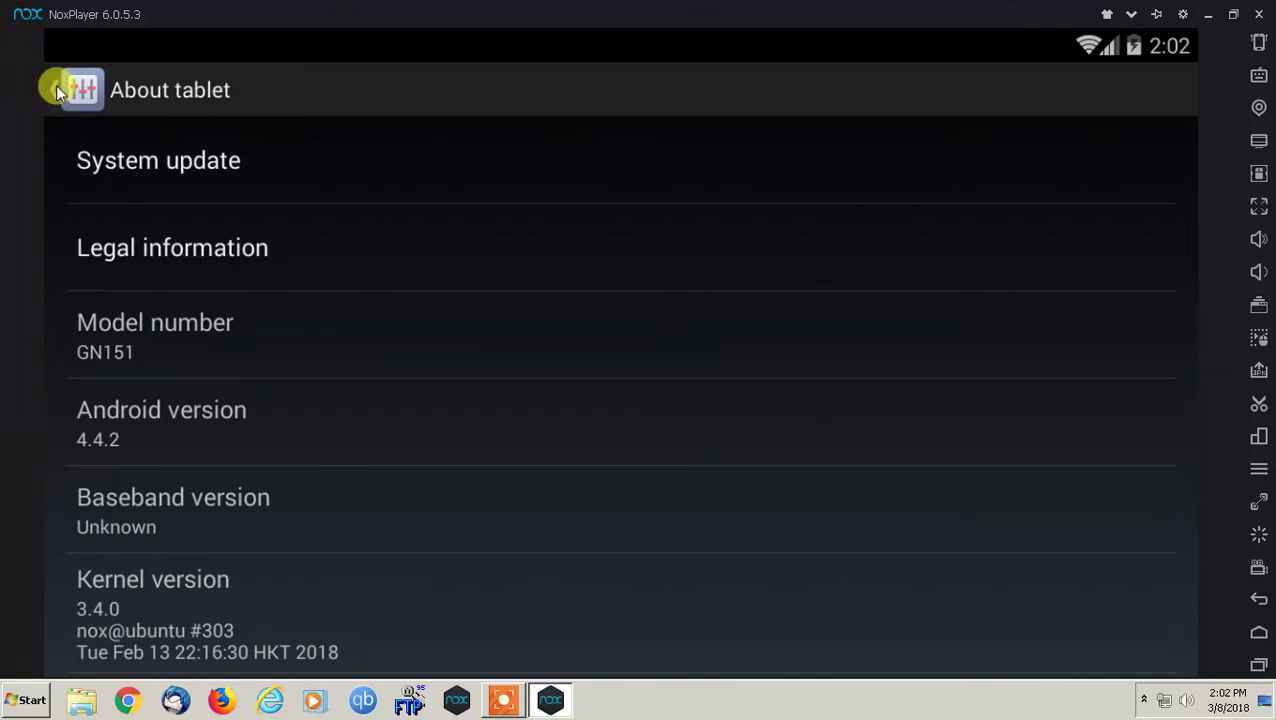
{"action": "key", "text": "Escape"}
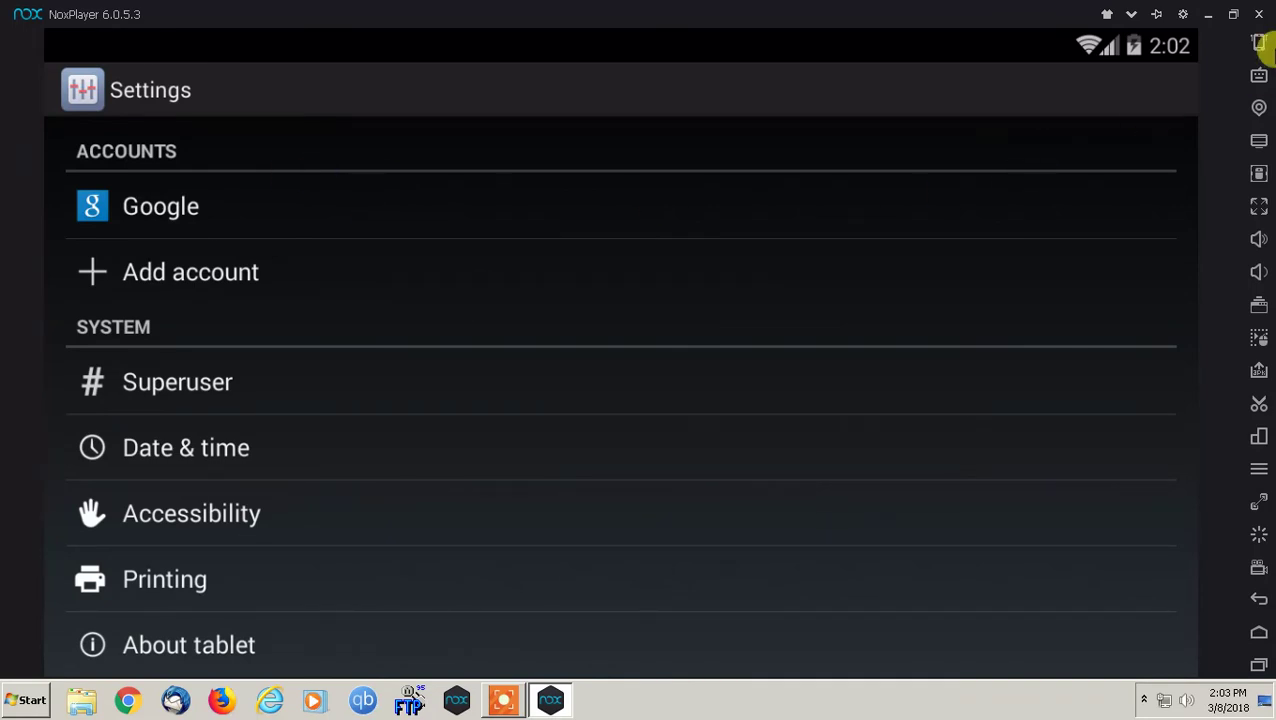
{"action": "left_click", "coordinate": [1259, 602]}
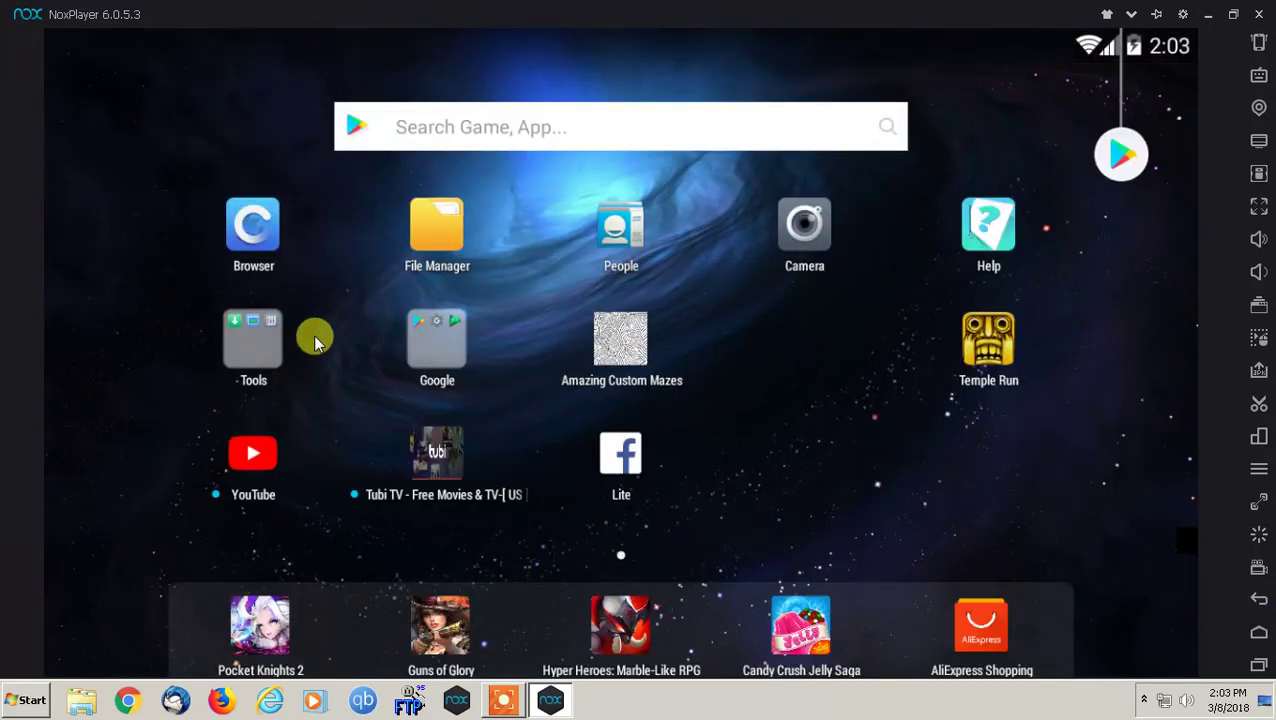
- Reopen the Android Settings from the Tools folder and look through the list down to the System section
{"action": "left_click", "coordinate": [270, 340]}
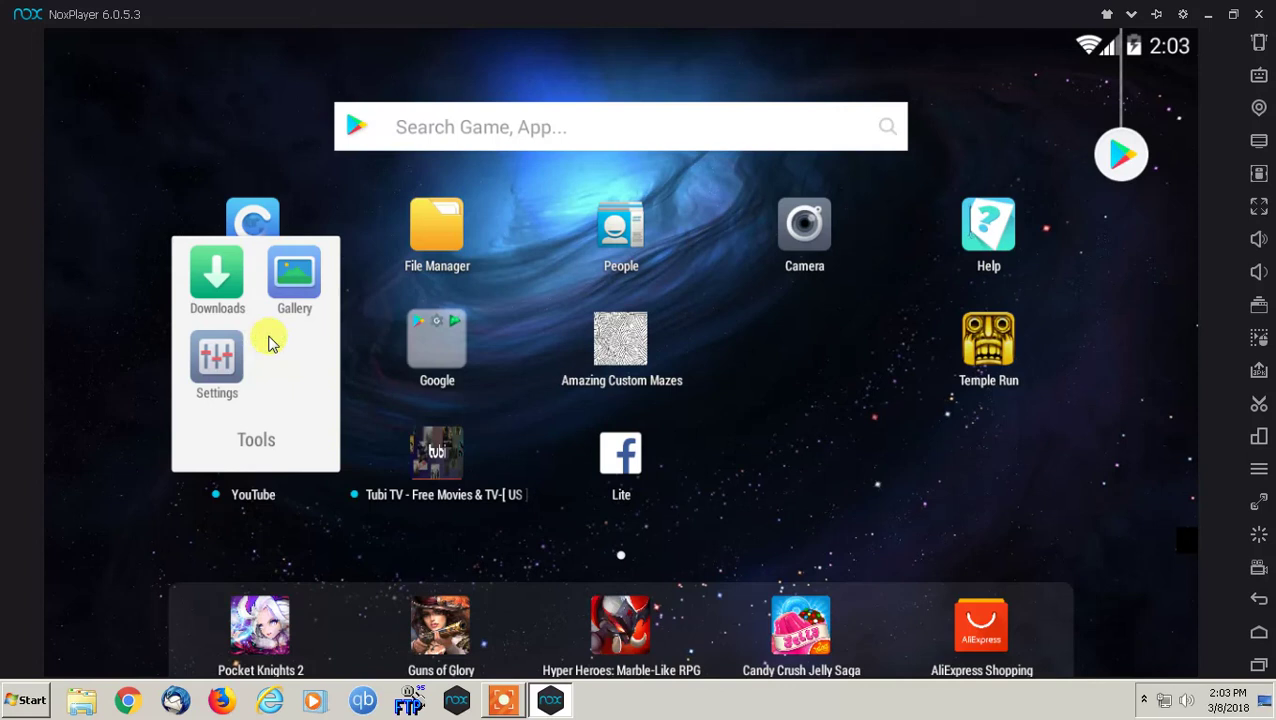
{"action": "left_click", "coordinate": [210, 354]}
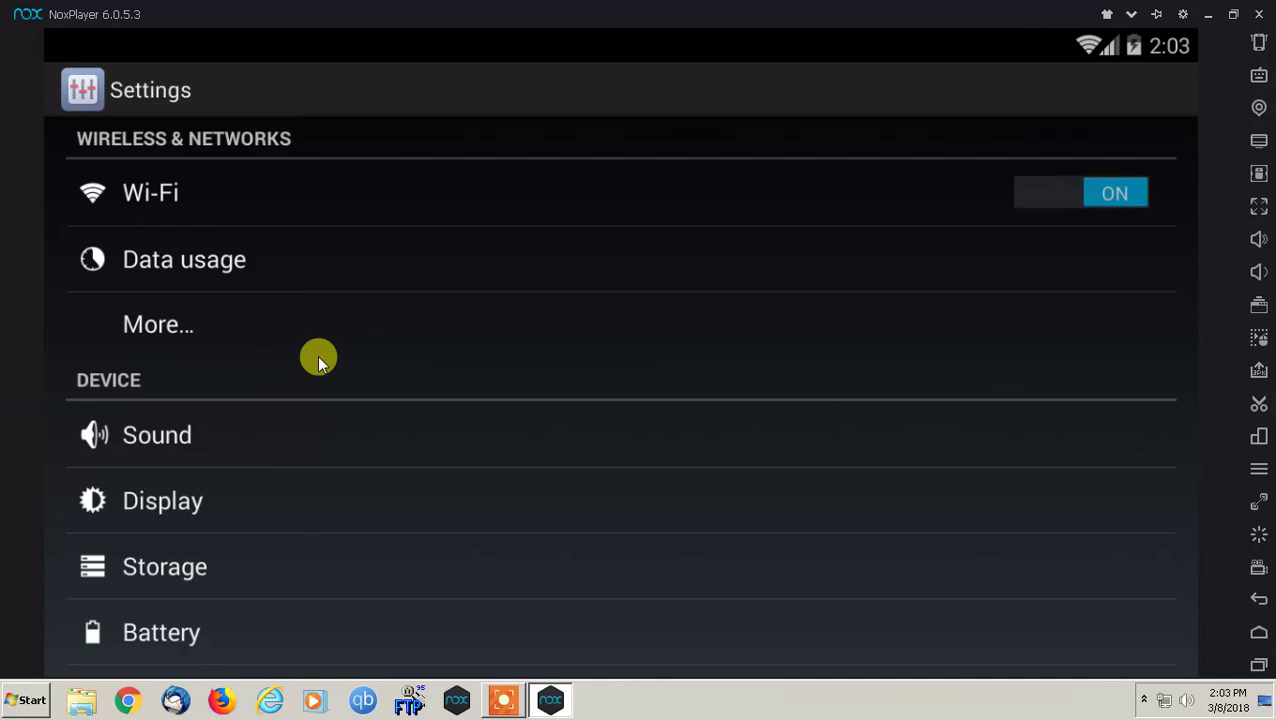
{"action": "scroll", "coordinate": [317, 360], "scroll_direction": "down", "scroll_amount": 3}
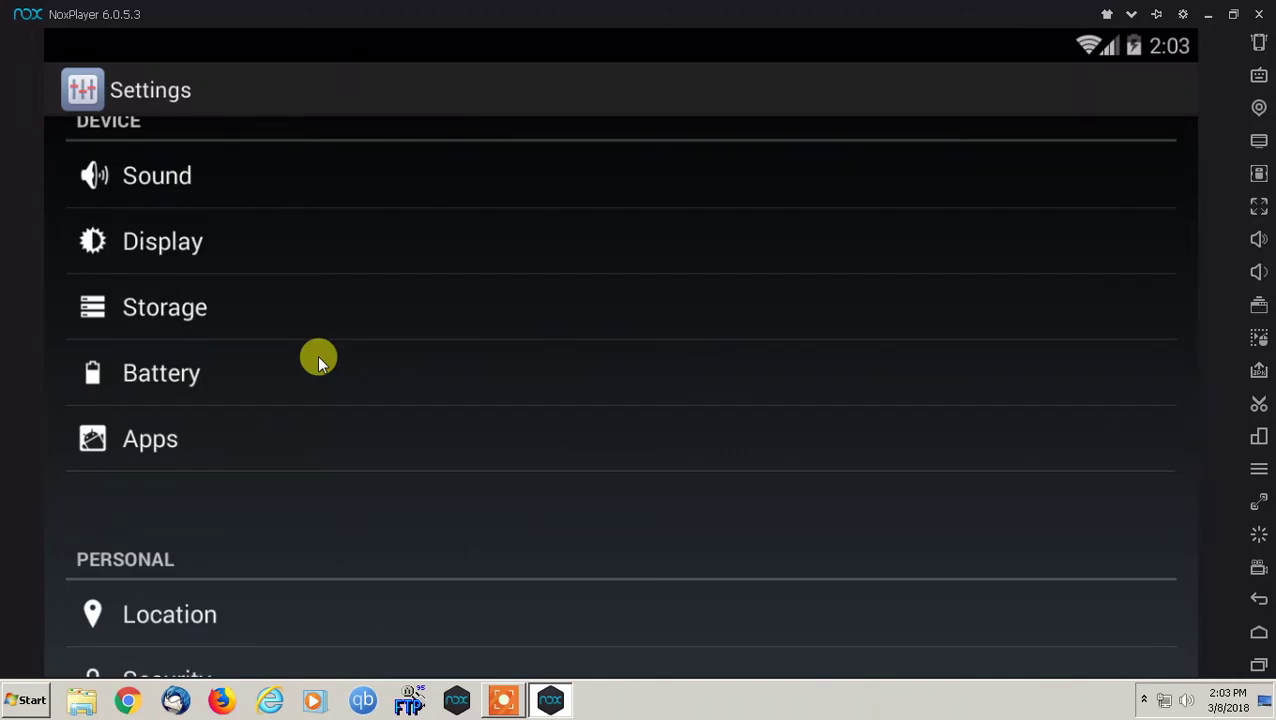
{"action": "scroll", "coordinate": [317, 362], "scroll_direction": "down", "scroll_amount": 2}
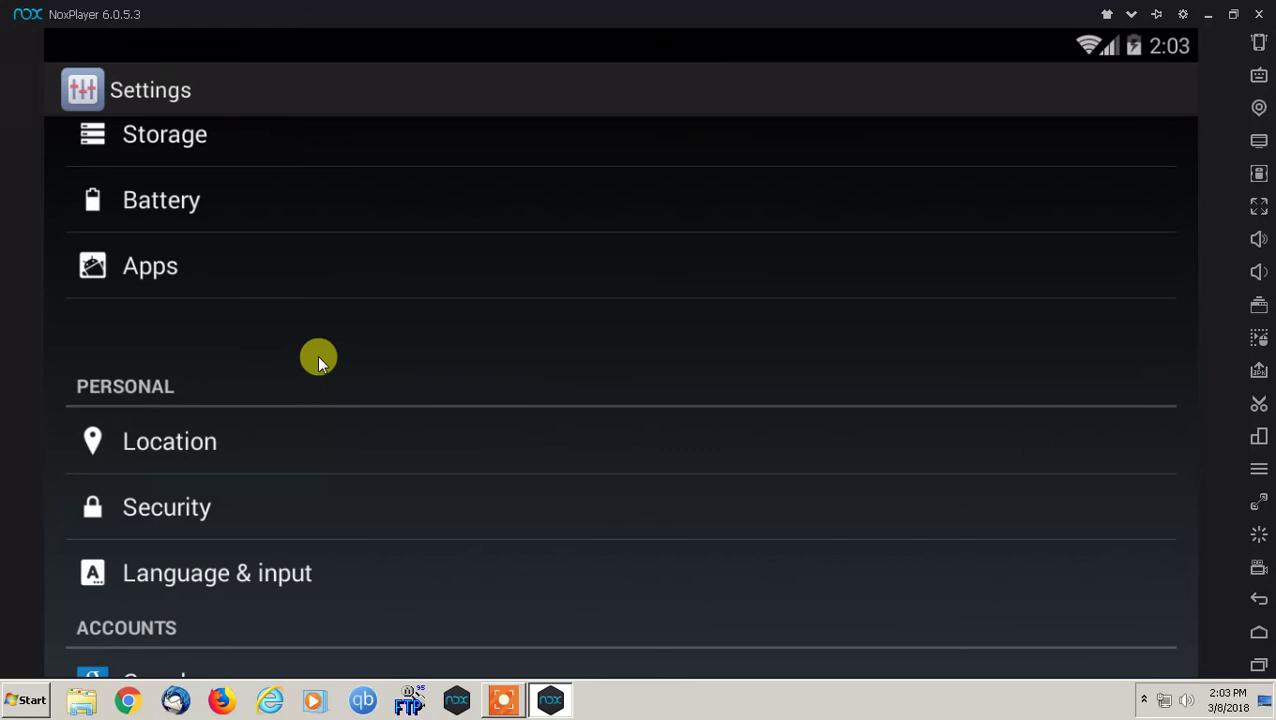
{"action": "scroll", "coordinate": [317, 360], "scroll_direction": "down", "scroll_amount": 5}
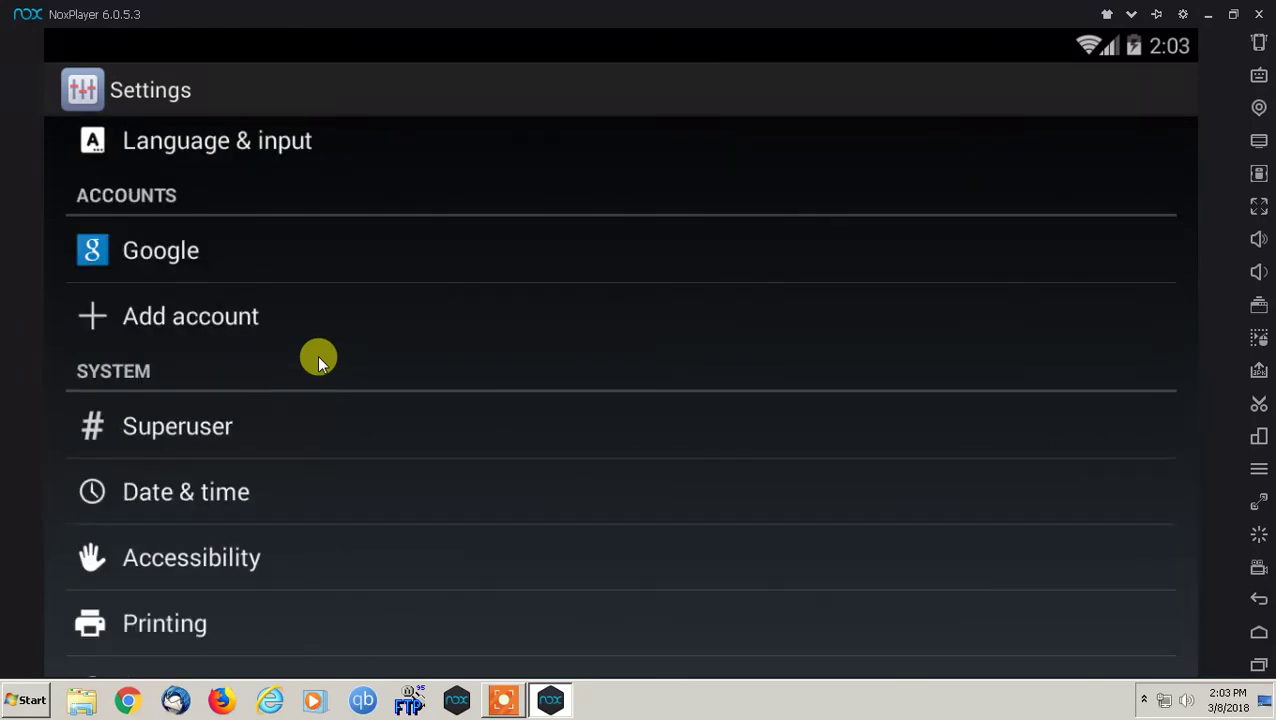